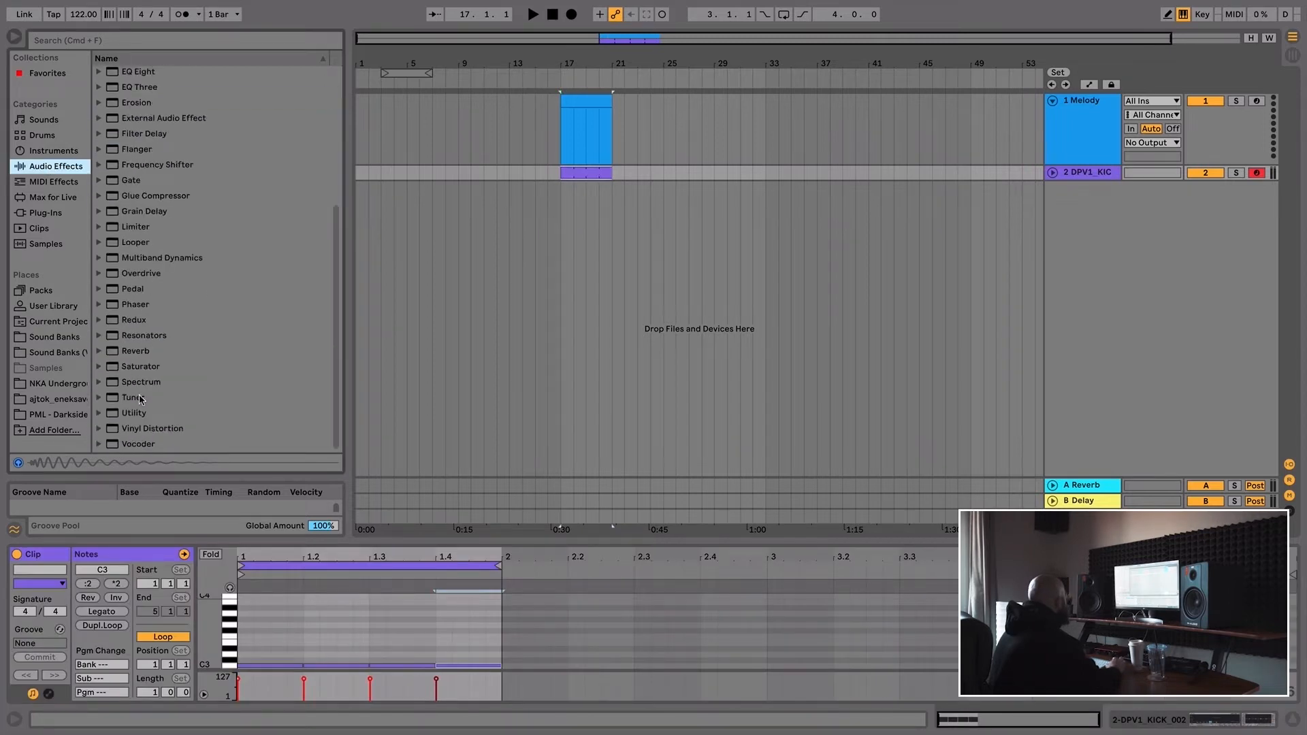
# - Audition the kick and set the detune of the DPV1_KICK_002 sample to +17 ct
pyautogui.click(134, 397)
pyautogui.hotkey('shift', 'Tab')
pyautogui.press('space')
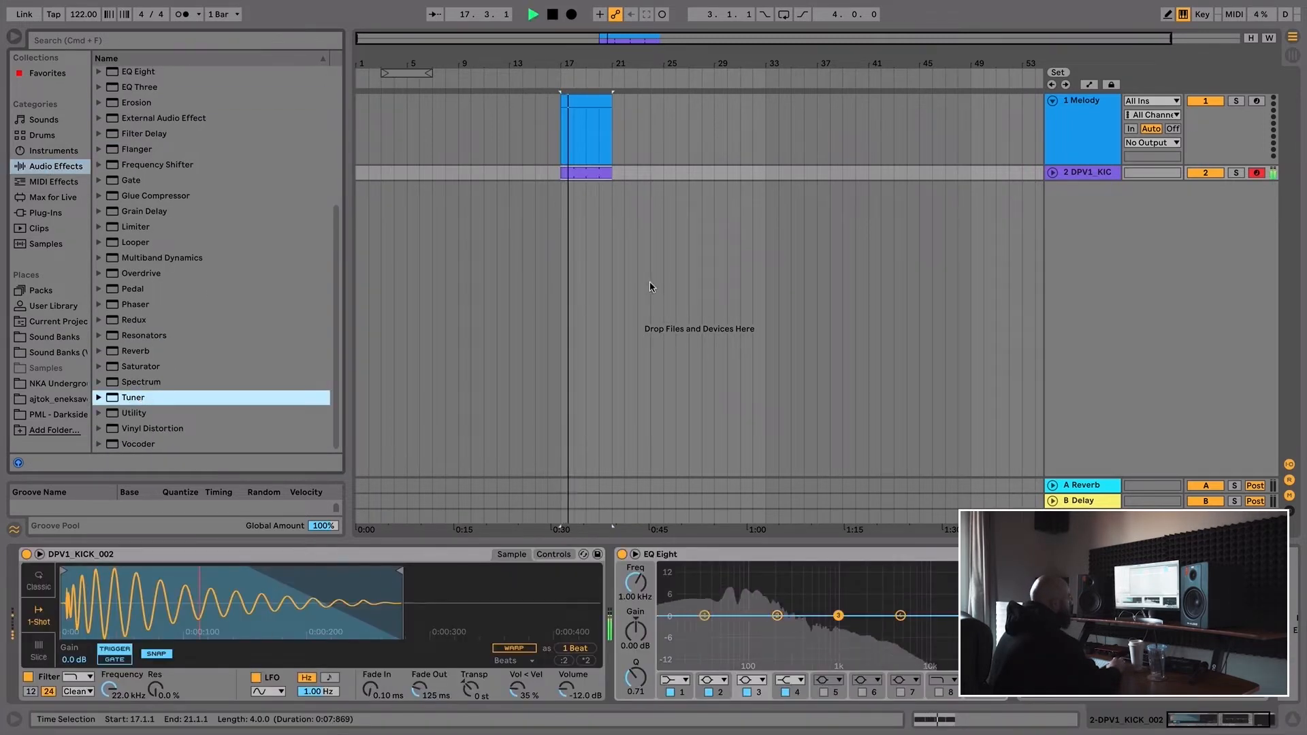
pyautogui.press('space')
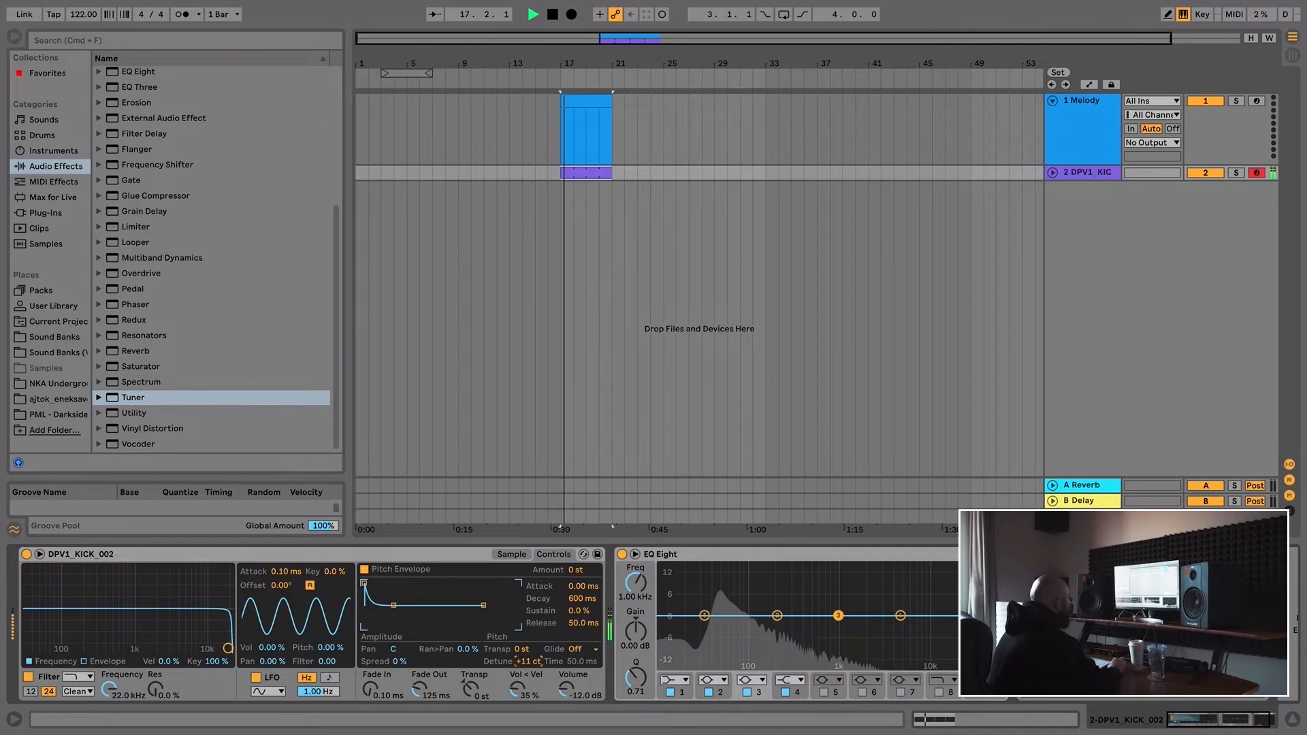
pyautogui.press('space')
# - Rename the second track, which holds the kick sample, to Kick
pyautogui.click(1081, 161)
pyautogui.click(1079, 169)
pyautogui.press('super+r')
pyautogui.write('Kick')
pyautogui.press('Return')
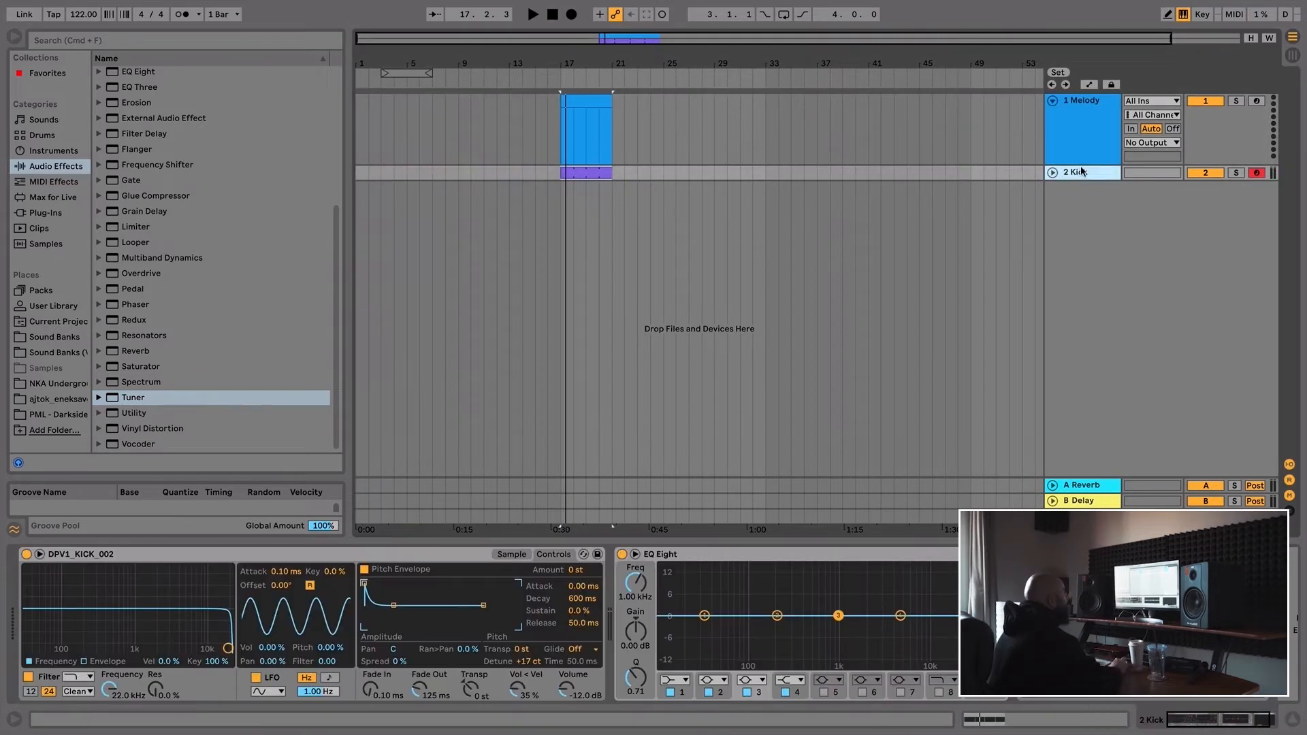
# - Collapse the Melody track and insert a new MIDI track below Kick
pyautogui.click(1075, 104)
pyautogui.click(1052, 101)
pyautogui.click(1077, 116)
pyautogui.rightClick(1071, 139)
pyautogui.click(1076, 160)
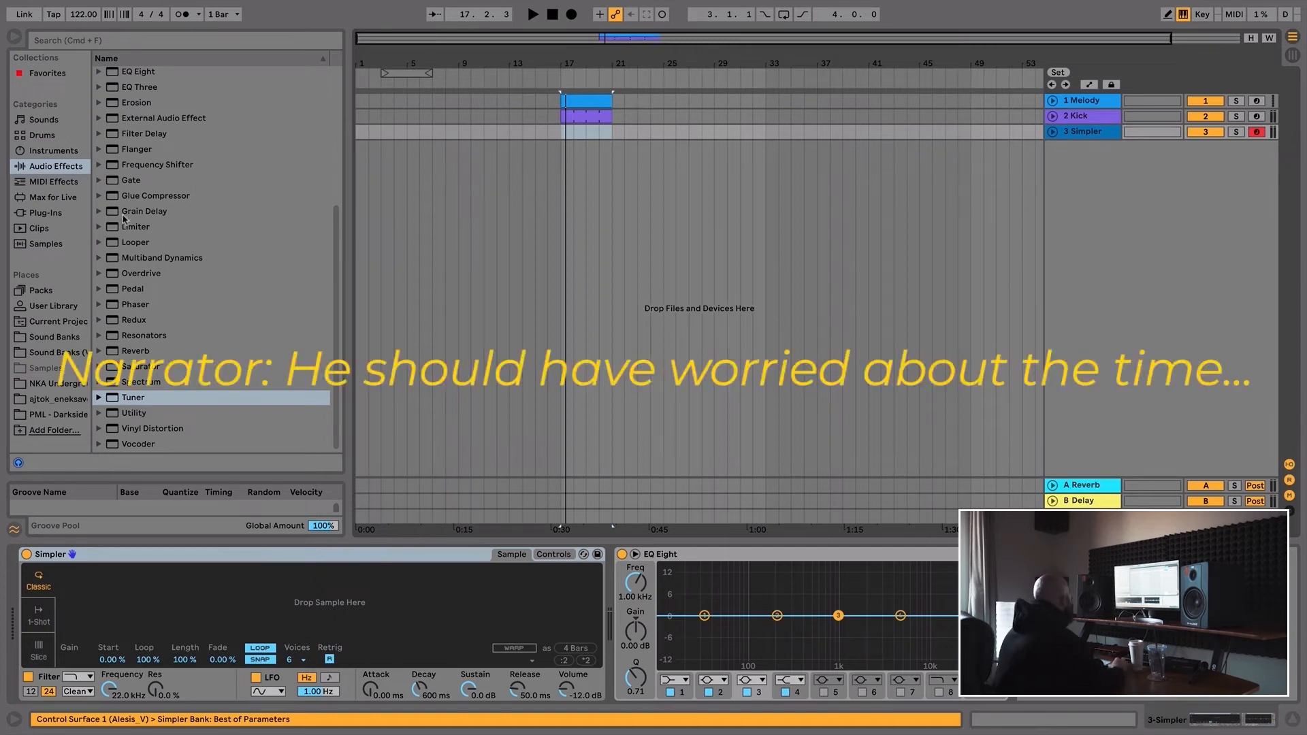
# - Load Kontakt with the EXHALE instrument on the third track and choose a preset for the pad sound
pyautogui.moveTo(150, 272); pyautogui.dragTo(639, 132)
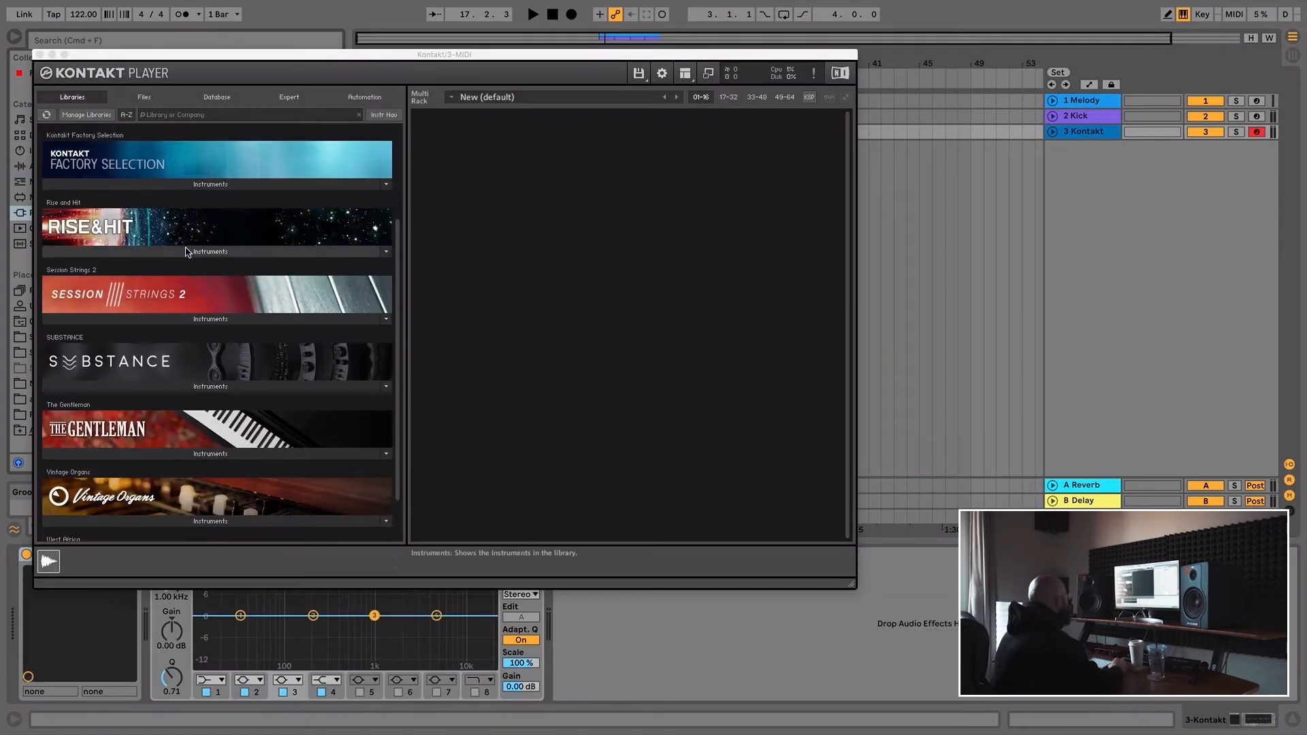
pyautogui.doubleClick(111, 207)
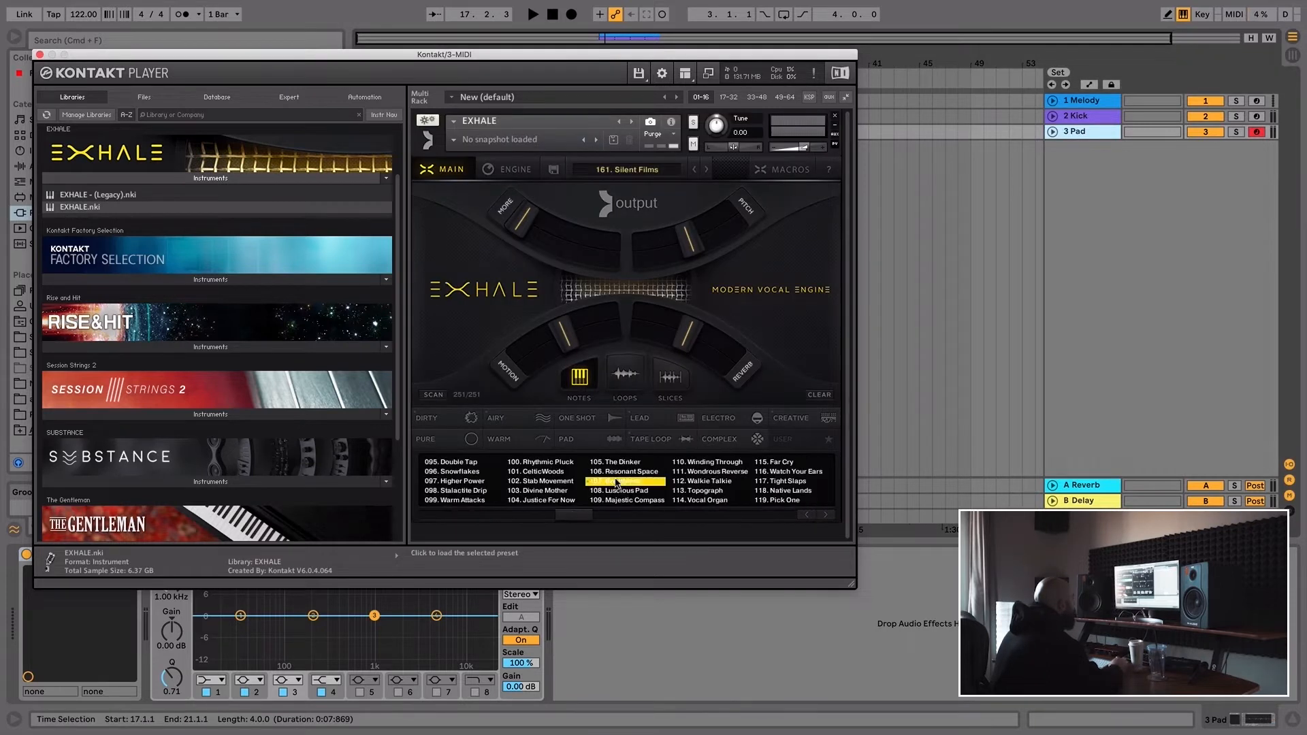
pyautogui.click(616, 483)
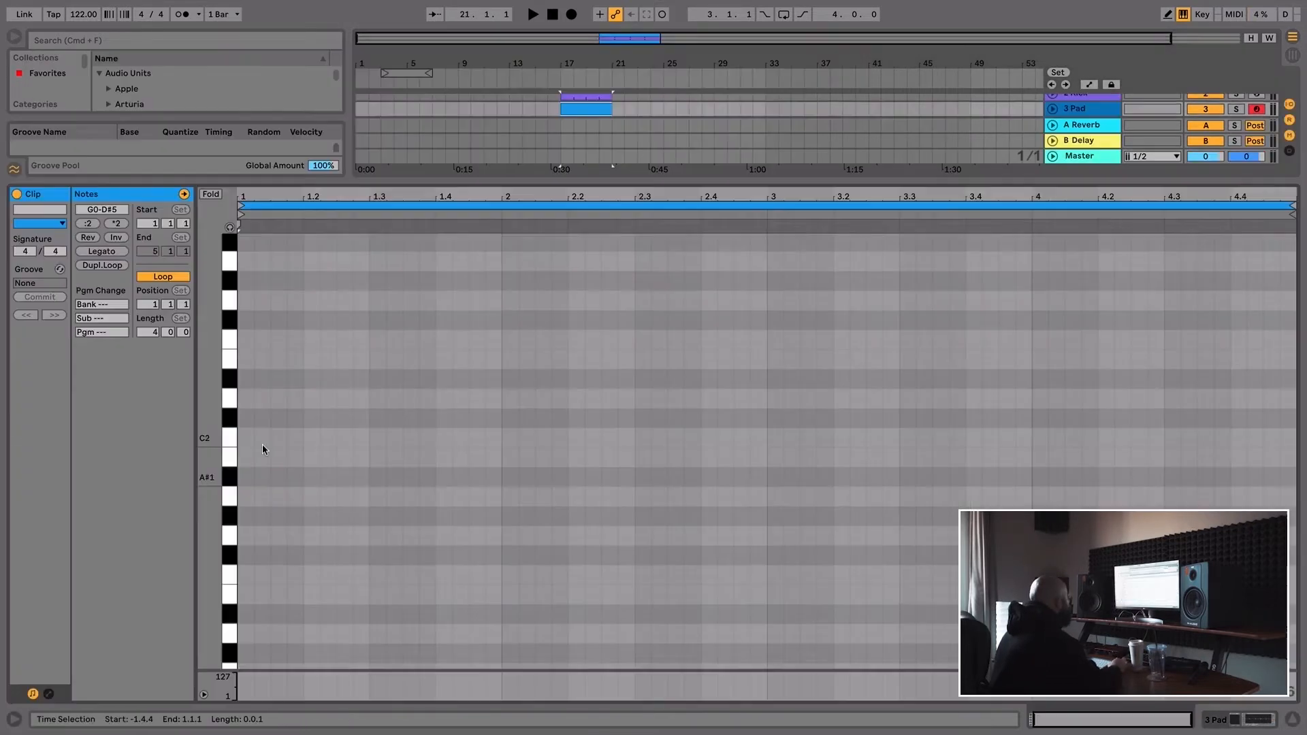
# - Write an eight-bar pad progression of two-bar chords: G2-A#2-D3, D3-F3-A3, C3-D#3-G3 and F2-A2-C3
pyautogui.scroll(5, 263, 447)
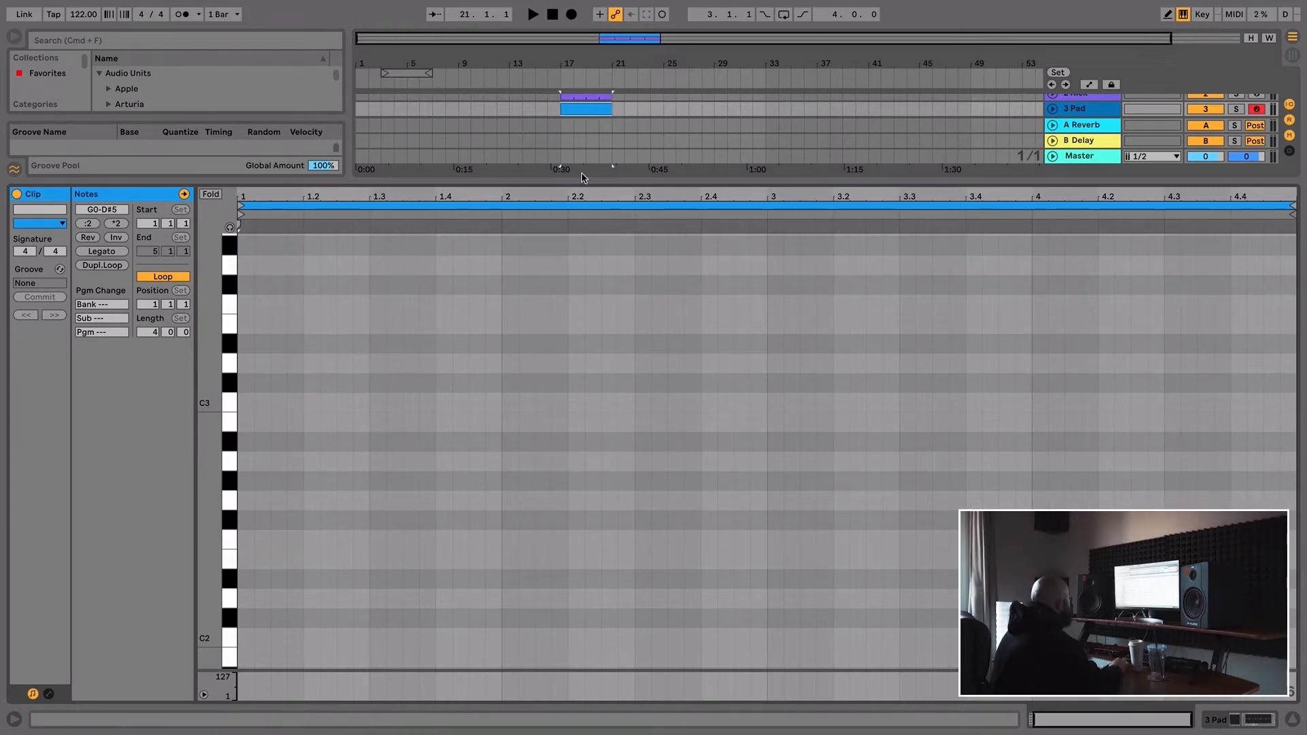
pyautogui.moveTo(583, 180); pyautogui.dragTo(563, 438)
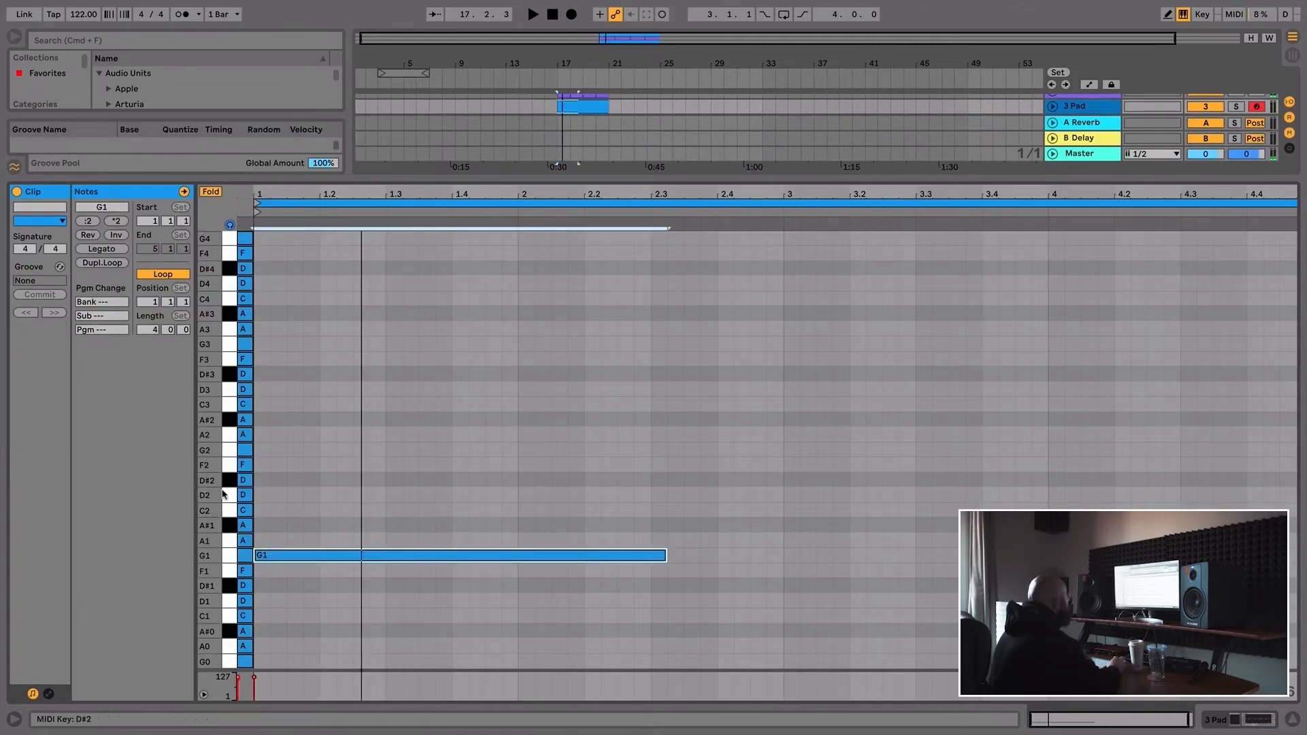
pyautogui.moveTo(287, 550); pyautogui.dragTo(292, 447)
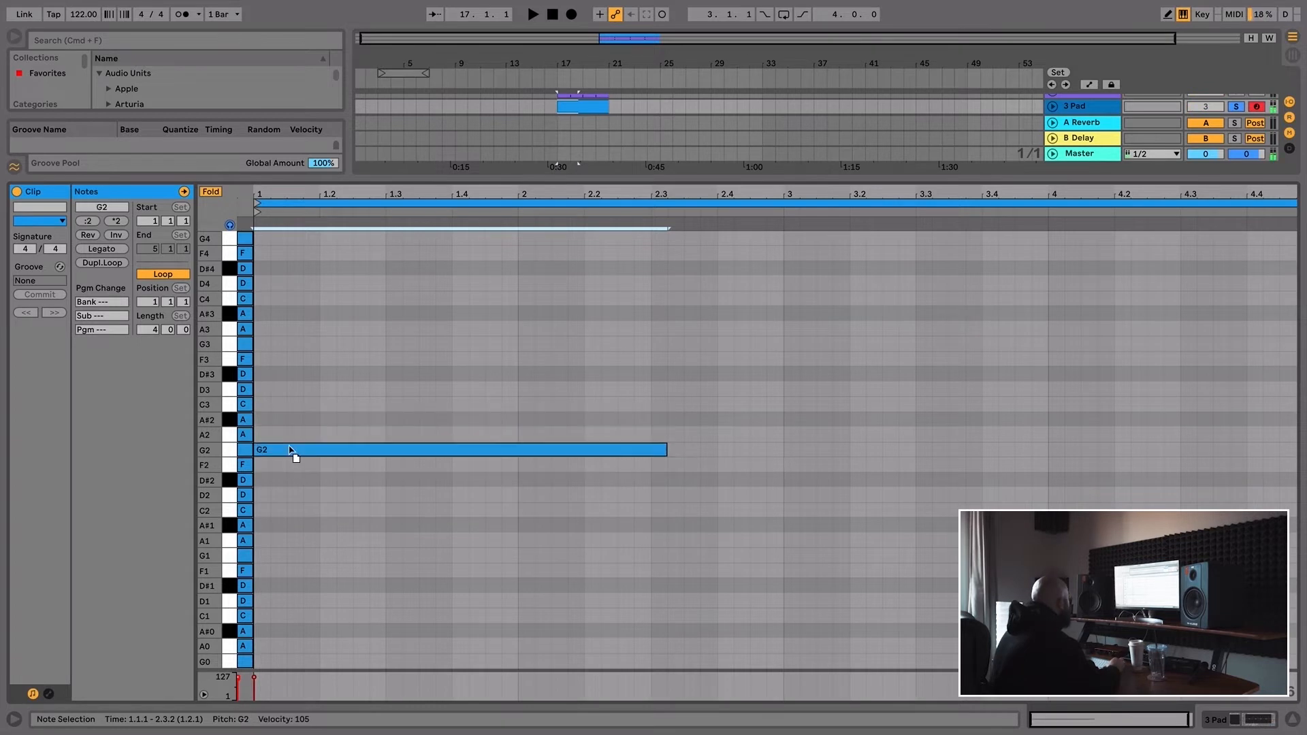
pyautogui.click(265, 421)
pyautogui.moveTo(463, 420); pyautogui.dragTo(439, 493)
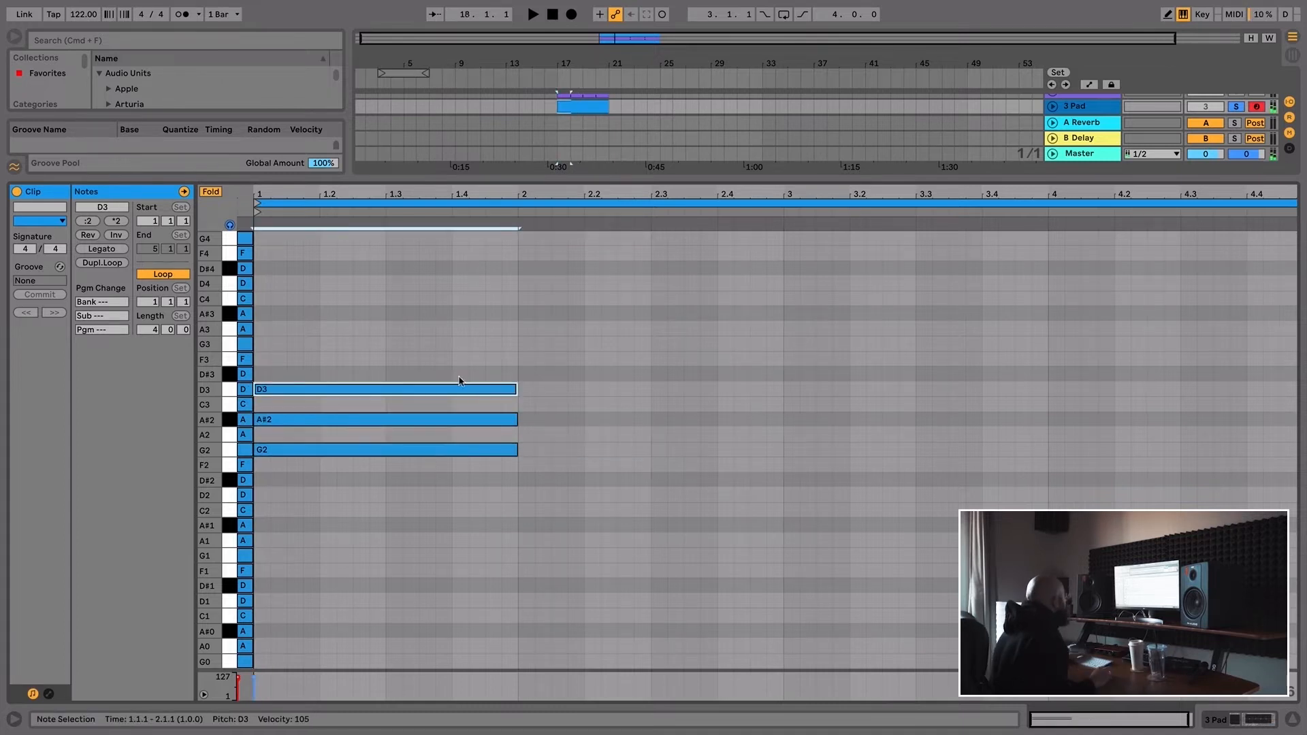
pyautogui.moveTo(321, 447); pyautogui.dragTo(1071, 467)
pyautogui.press('space')
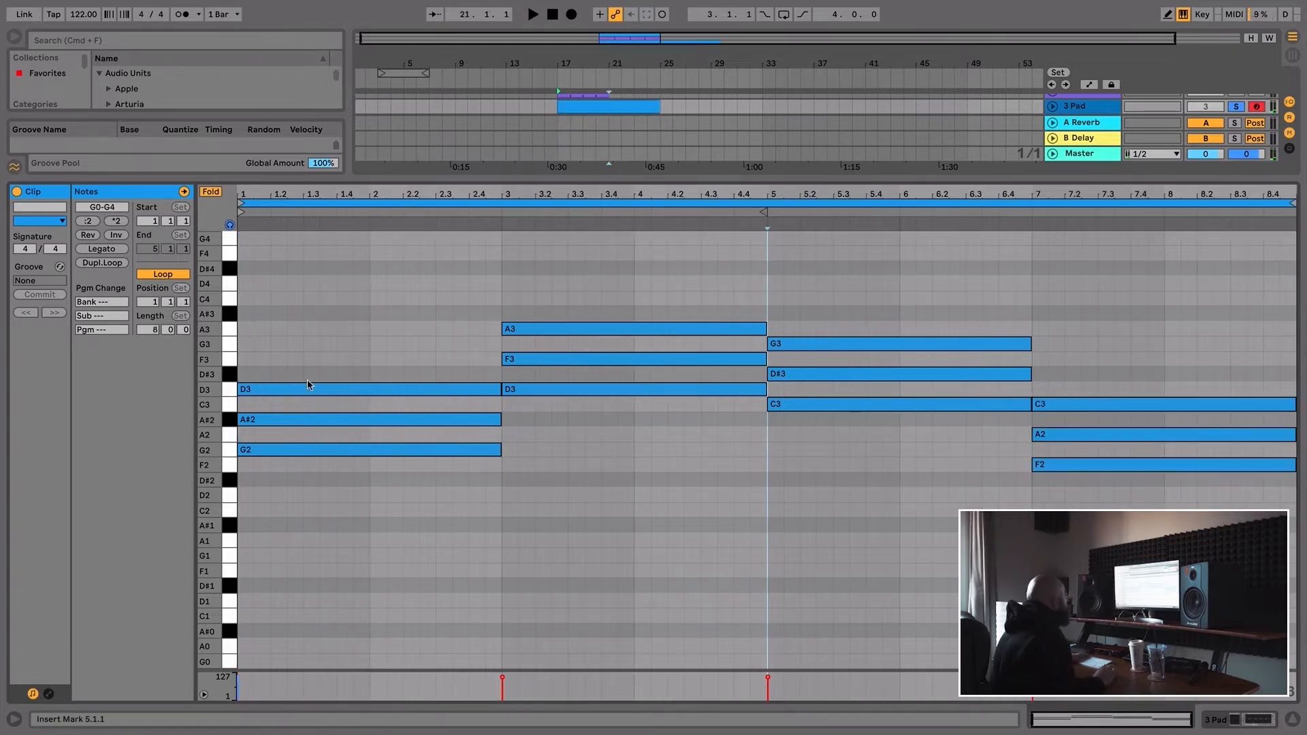
# - Add F3 and A3 to the first pad chord, and double the second chord's A3 an octave lower at A2
pyautogui.moveTo(240, 359); pyautogui.dragTo(491, 361)
pyautogui.doubleClick(241, 327)
pyautogui.click(531, 327)
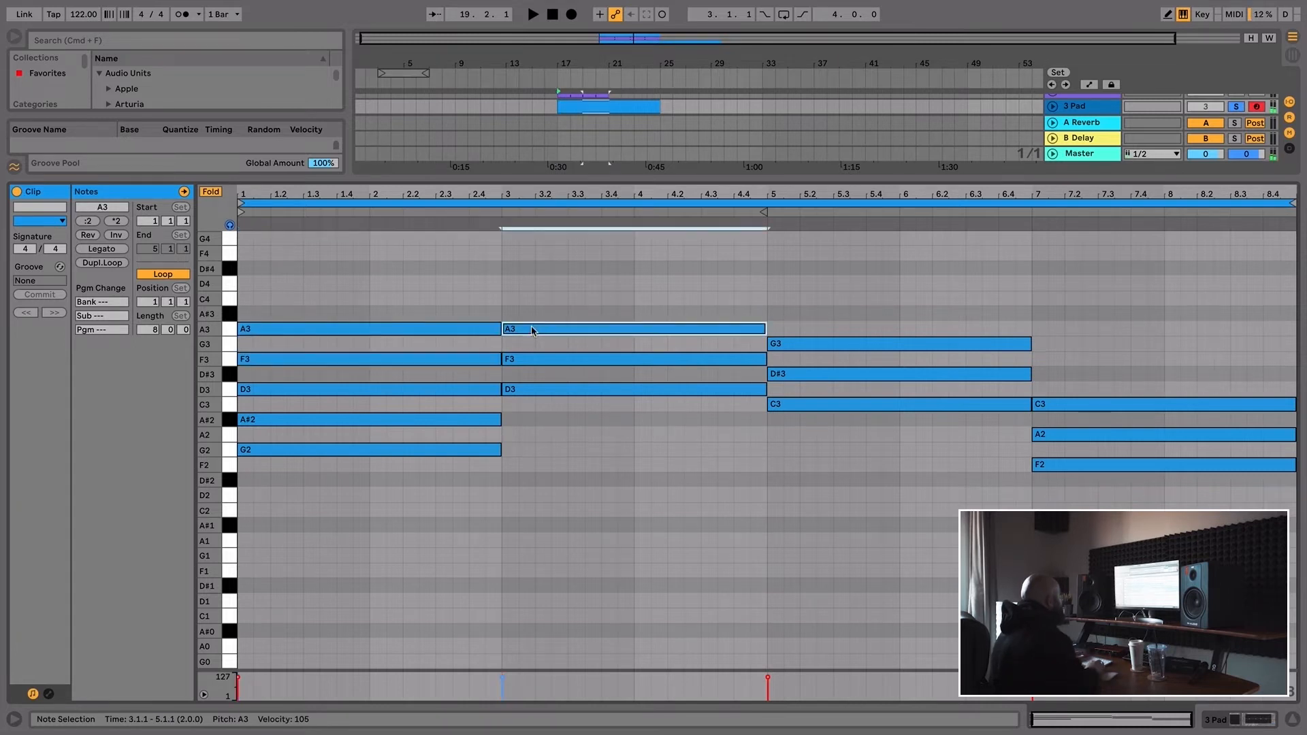
pyautogui.hotkey('shift', 'Down')
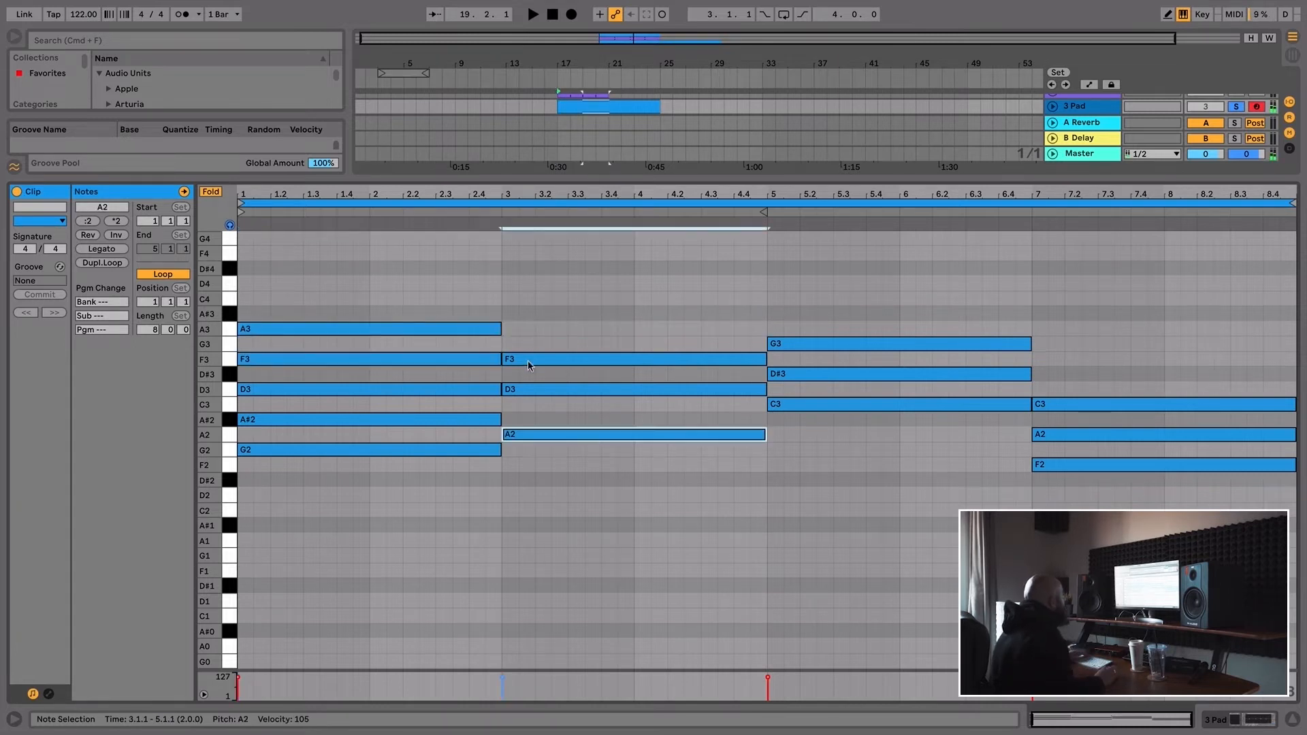
pyautogui.doubleClick(511, 328)
pyautogui.moveTo(518, 329); pyautogui.dragTo(1024, 345)
# - Move the third chord's G3 down an octave to G2 and draw a new G3 above it
pyautogui.click(792, 343)
pyautogui.hotkey('shift', 'Down')
pyautogui.doubleClick(779, 343)
# - Extend the fourth pad chord with two-bar D#3 and G3 notes
pyautogui.doubleClick(1038, 374)
pyautogui.moveTo(1265, 381); pyautogui.dragTo(1294, 382)
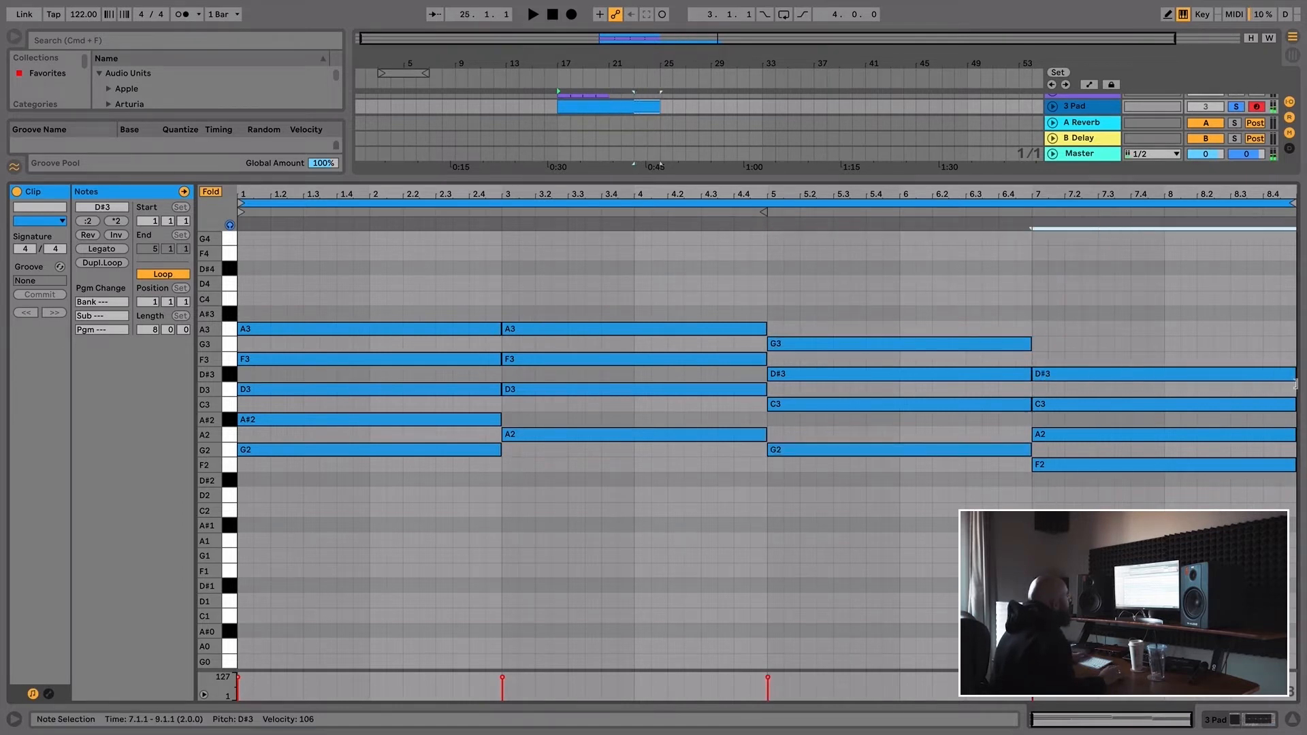
pyautogui.moveTo(1191, 373); pyautogui.dragTo(1190, 346)
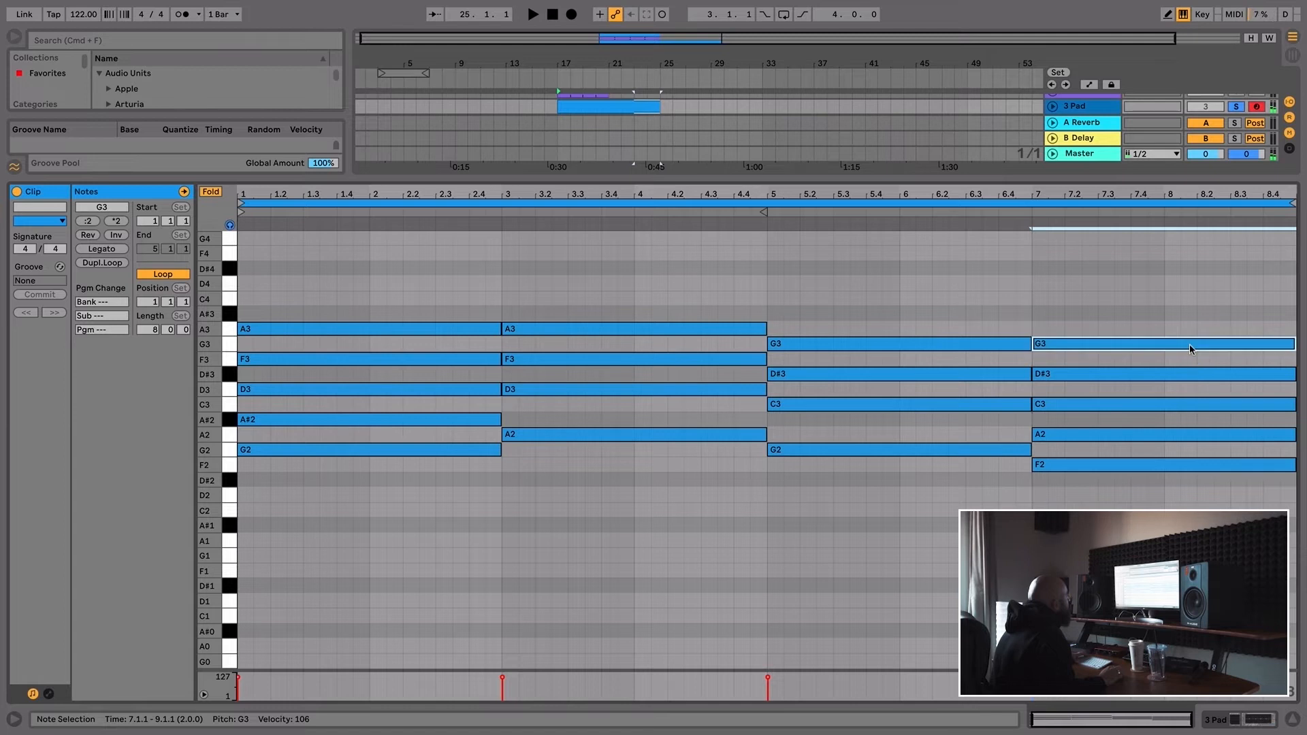
# - Replace the fourth pad chord with two-bar G2, A#2, D3 and F3 notes
pyautogui.moveTo(1055, 332); pyautogui.dragTo(1074, 504)
pyautogui.press('Delete')
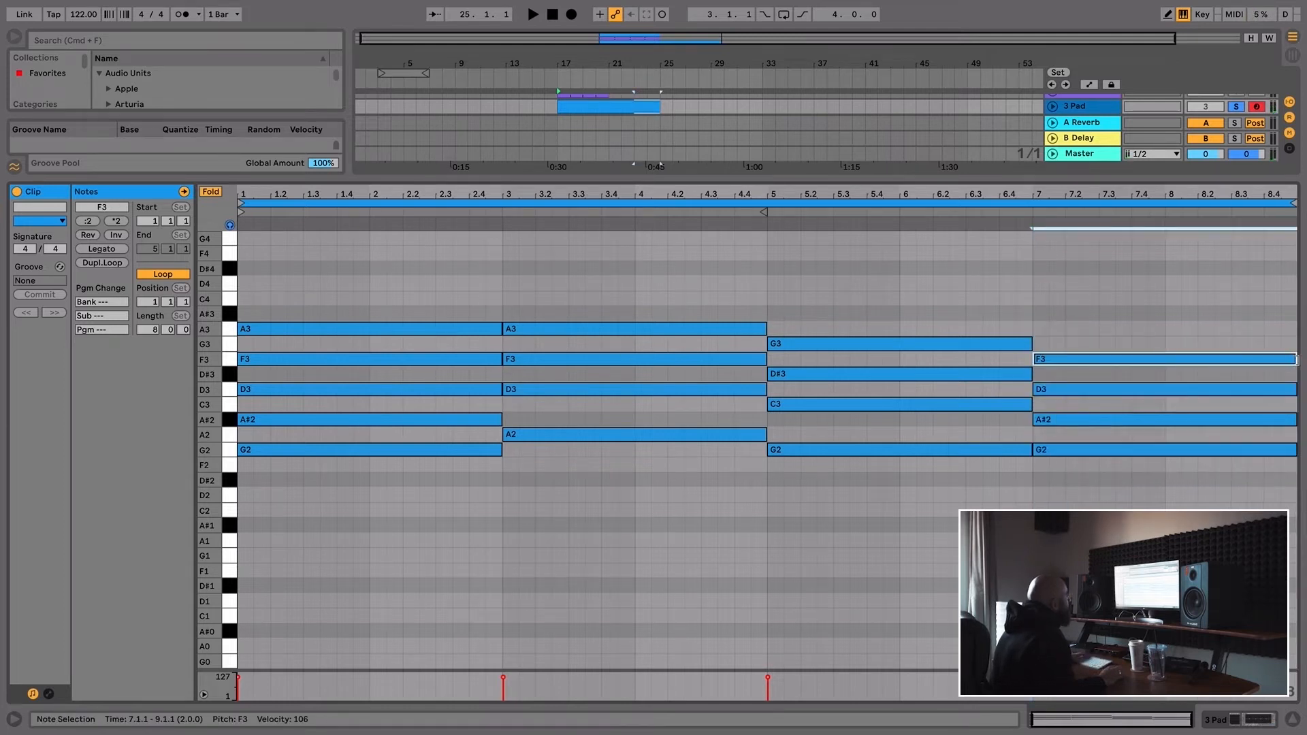
pyautogui.moveTo(1296, 360); pyautogui.dragTo(1299, 360)
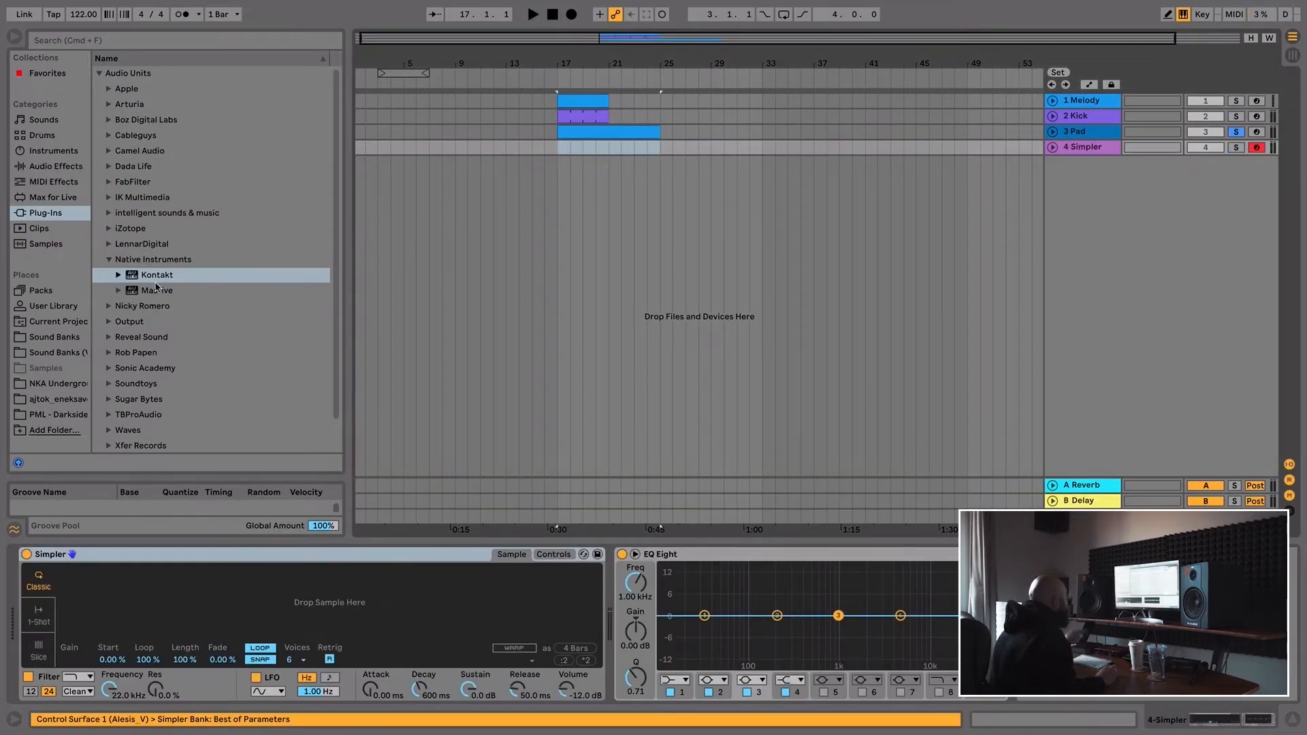
# - Solo the fourth track with Massive, draw a one-bar G1 note at its clip's start and audition it
pyautogui.press('s')
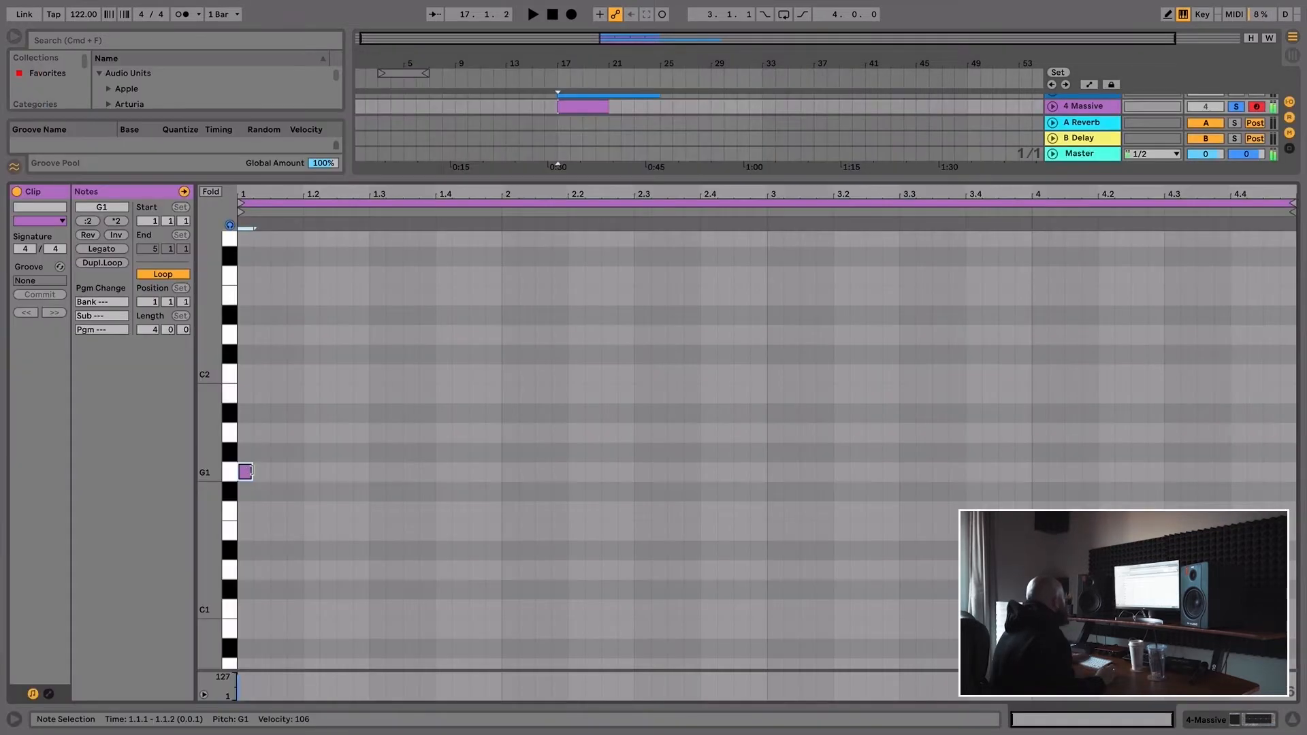
pyautogui.moveTo(244, 472); pyautogui.dragTo(504, 464)
pyautogui.press('space')
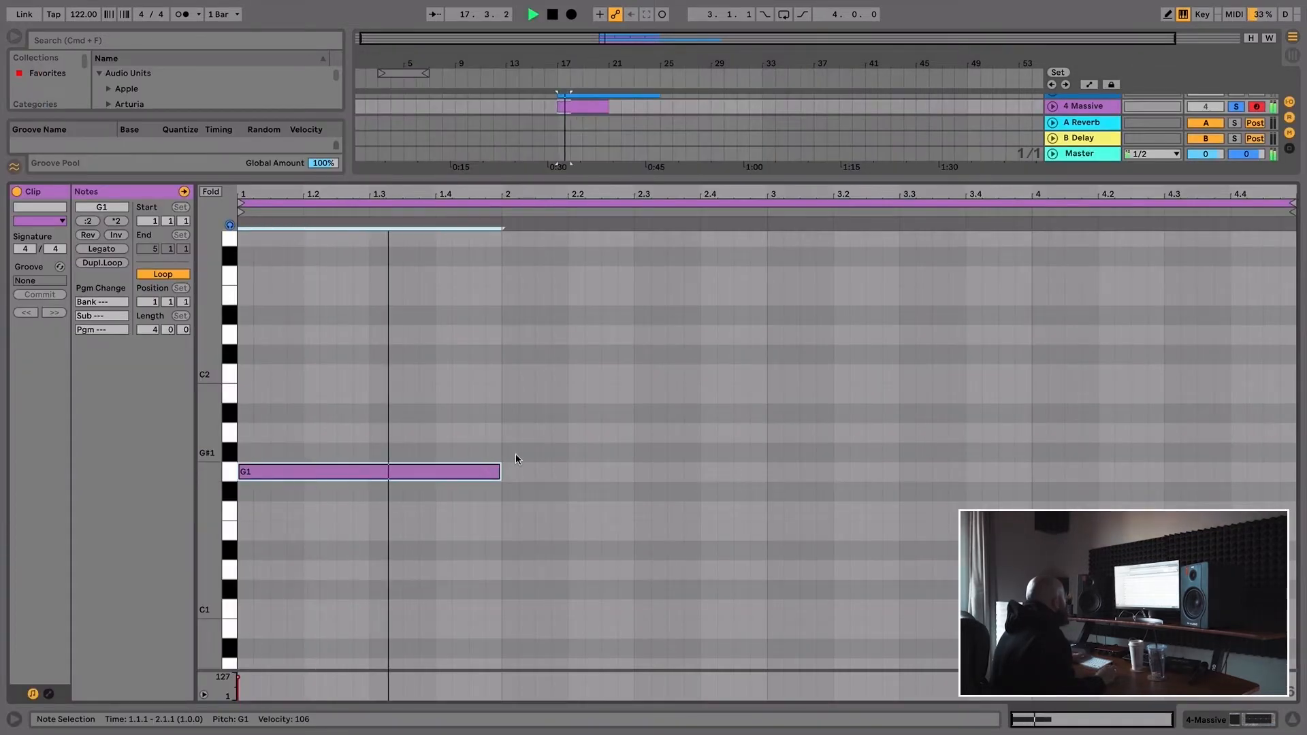
pyautogui.press('space')
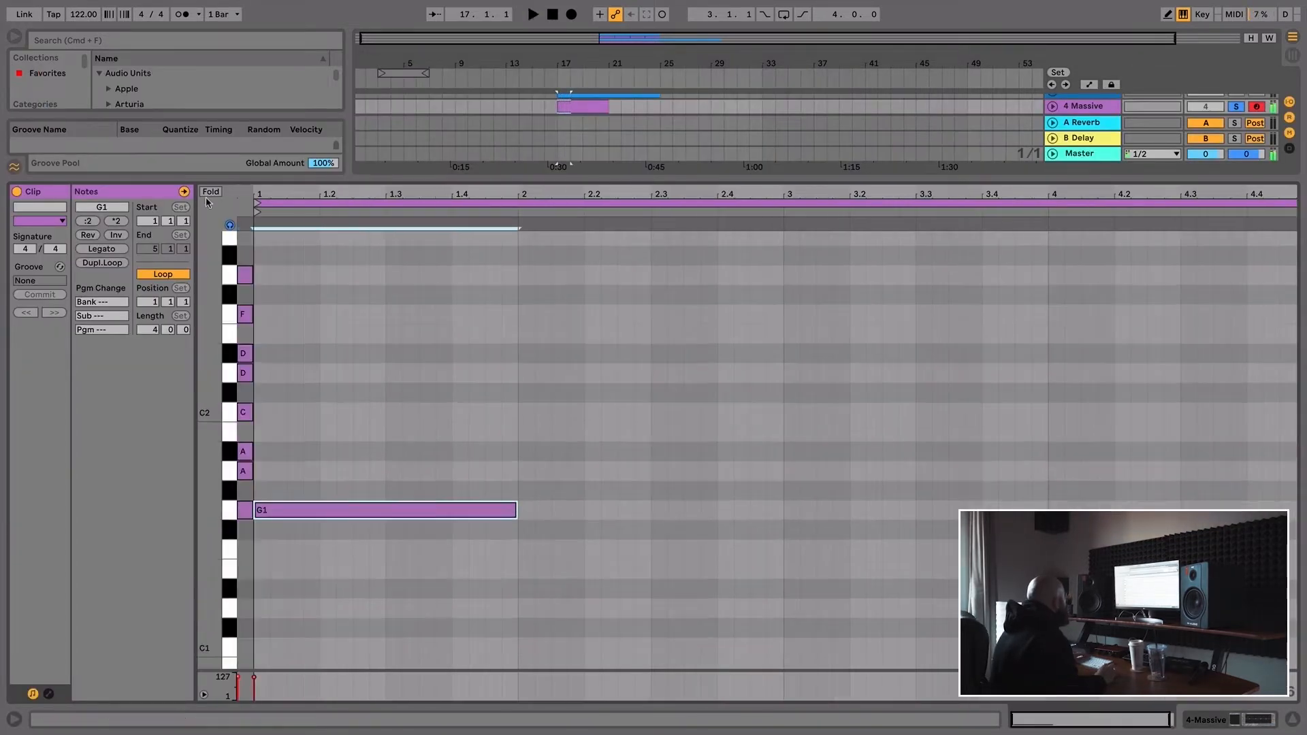
# - Fold the Massive clip's note view to the used pitches and draw further bass notes after the first bar
pyautogui.click(206, 195)
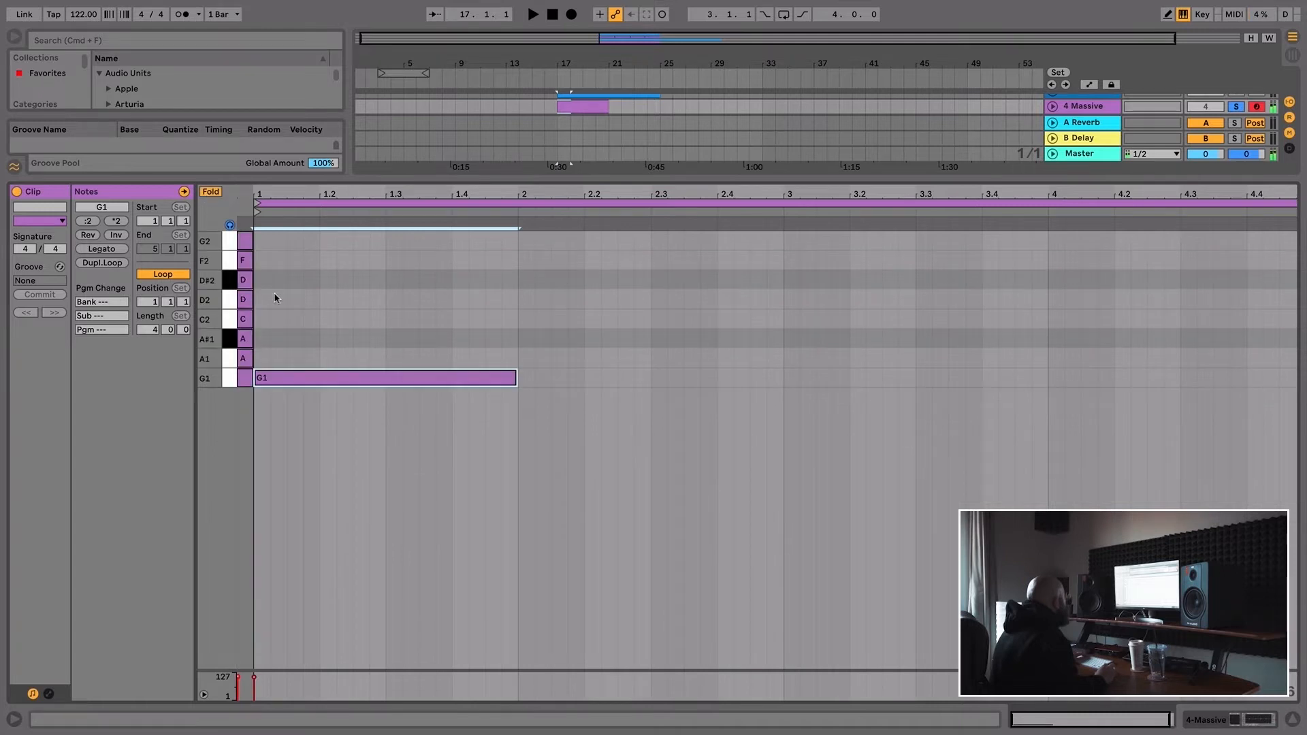
pyautogui.doubleClick(502, 292)
pyautogui.moveTo(502, 292); pyautogui.dragTo(1065, 378)
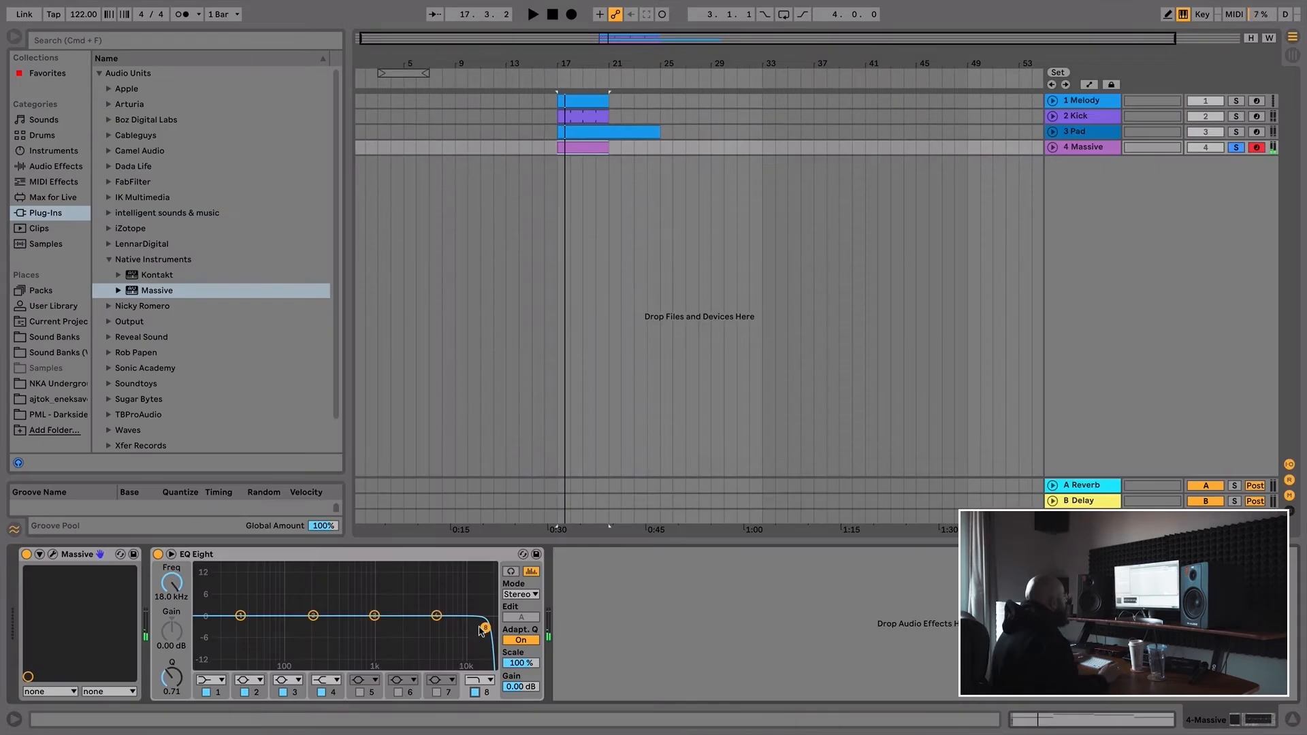
# - Add the Xfer Records LFOTool plug-in to the Massive track
pyautogui.click(107, 412)
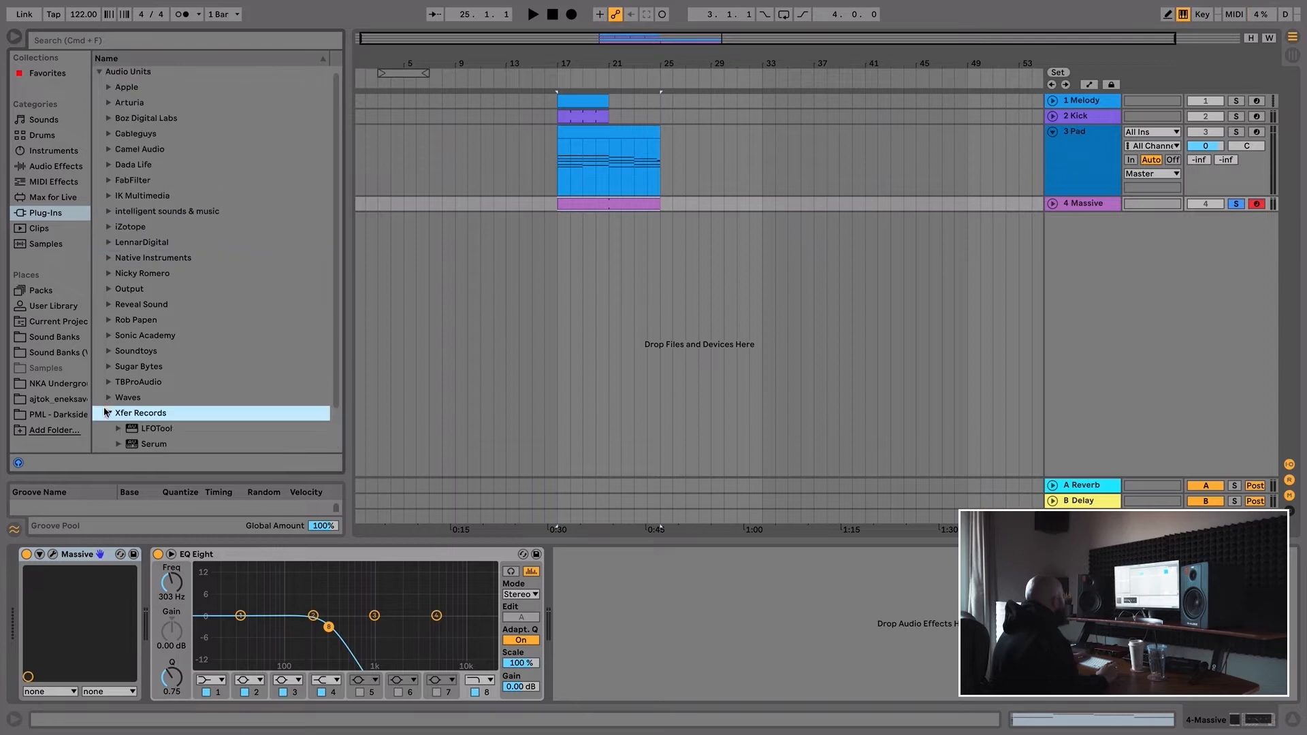
pyautogui.moveTo(132, 428); pyautogui.dragTo(676, 209)
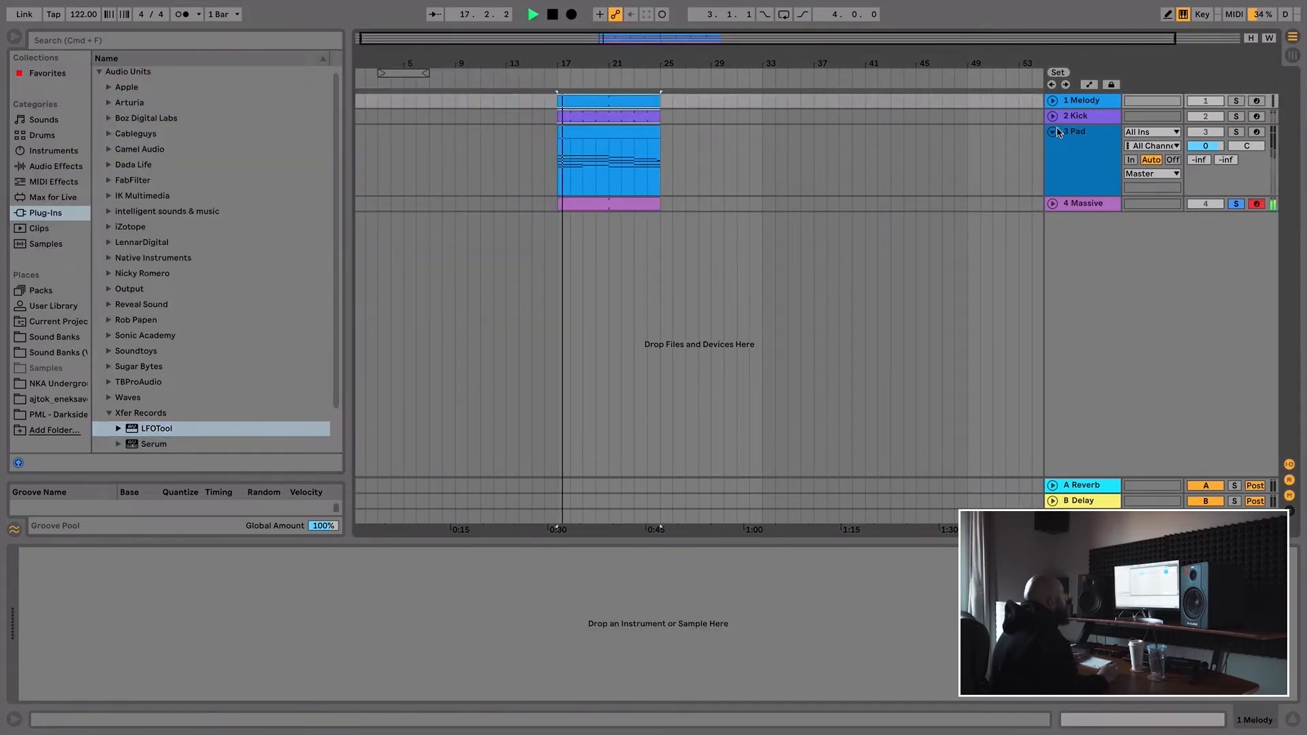
# - Clear the solo in the Session mixer and lower the Massive track's level during playback
pyautogui.click(1293, 55)
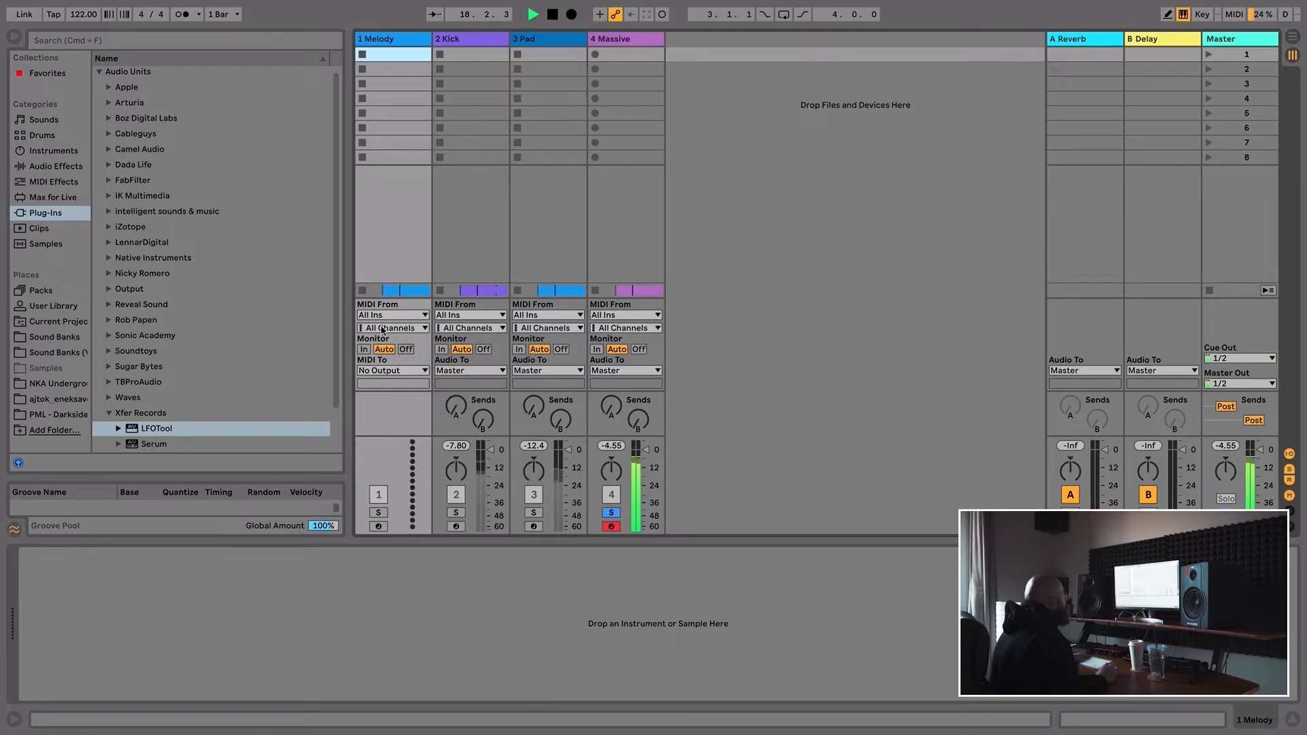
pyautogui.click(454, 514)
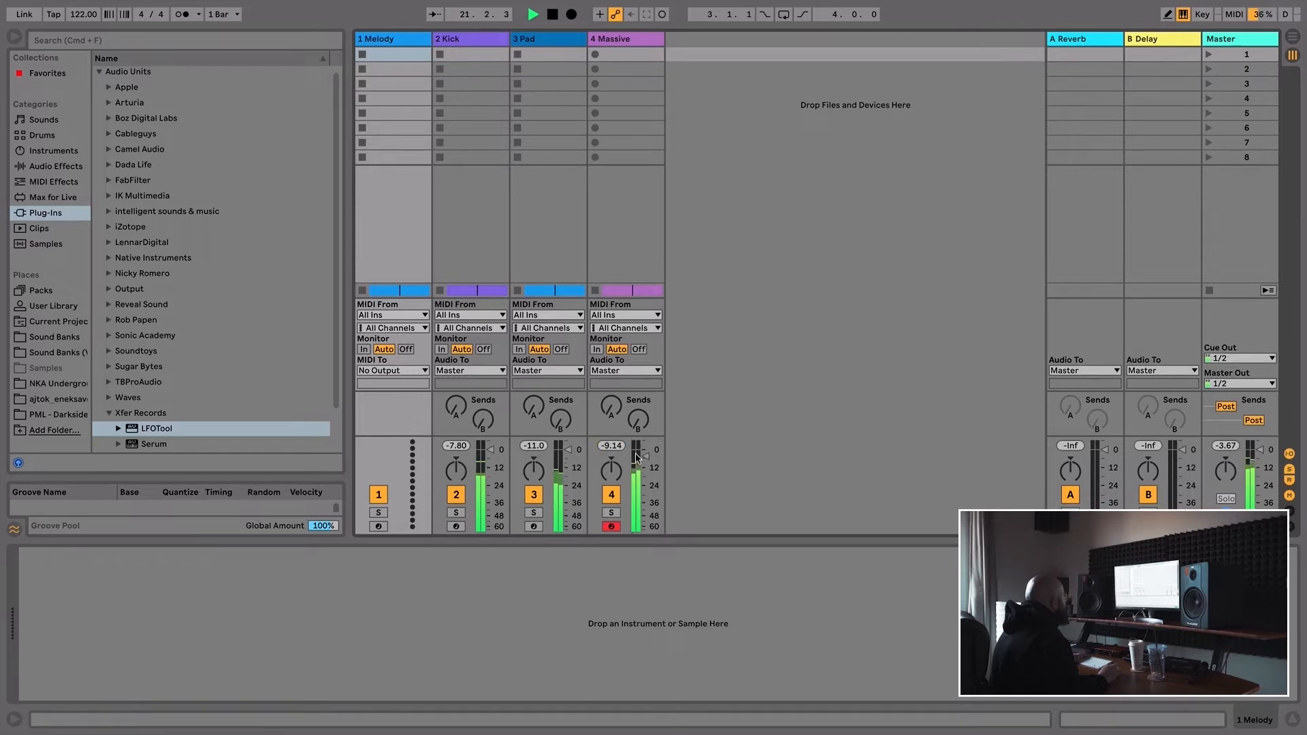
pyautogui.press('space')
pyautogui.press('Tab')
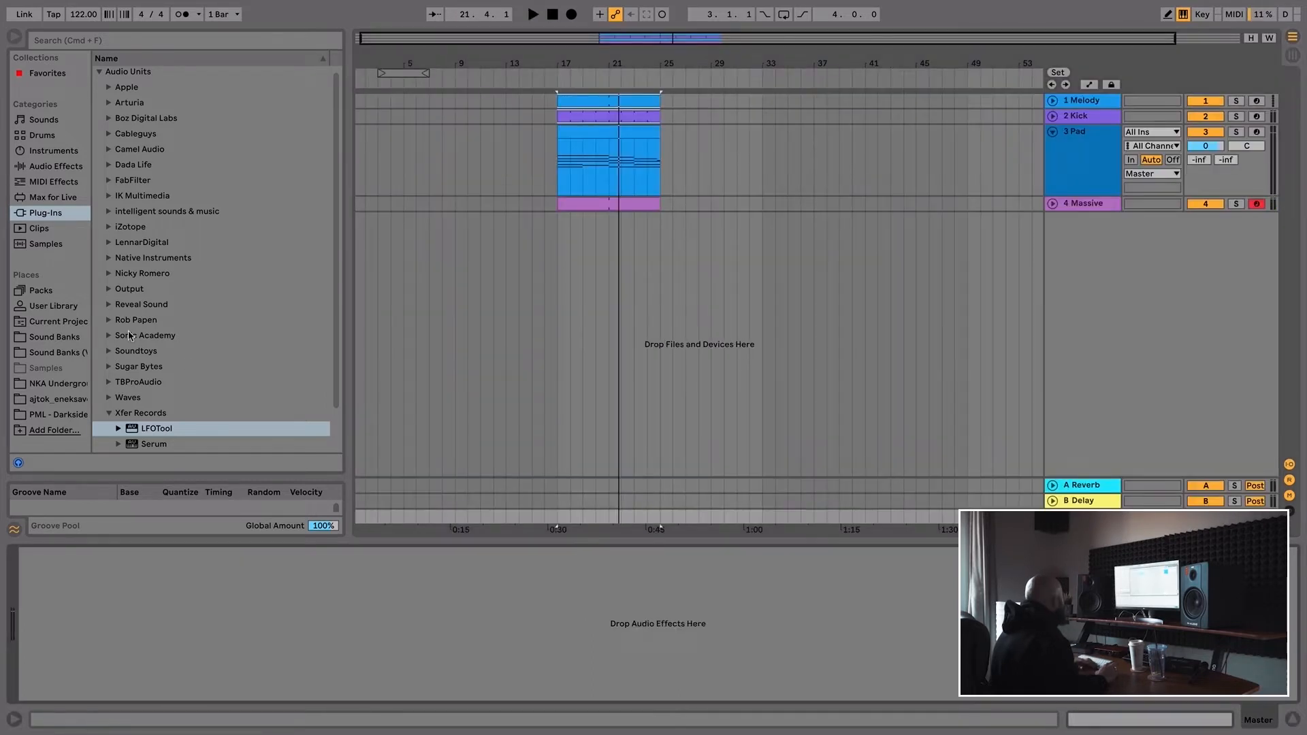
# - Load the TBProAudio mvMeter2 plug-in onto the Master track
pyautogui.click(103, 414)
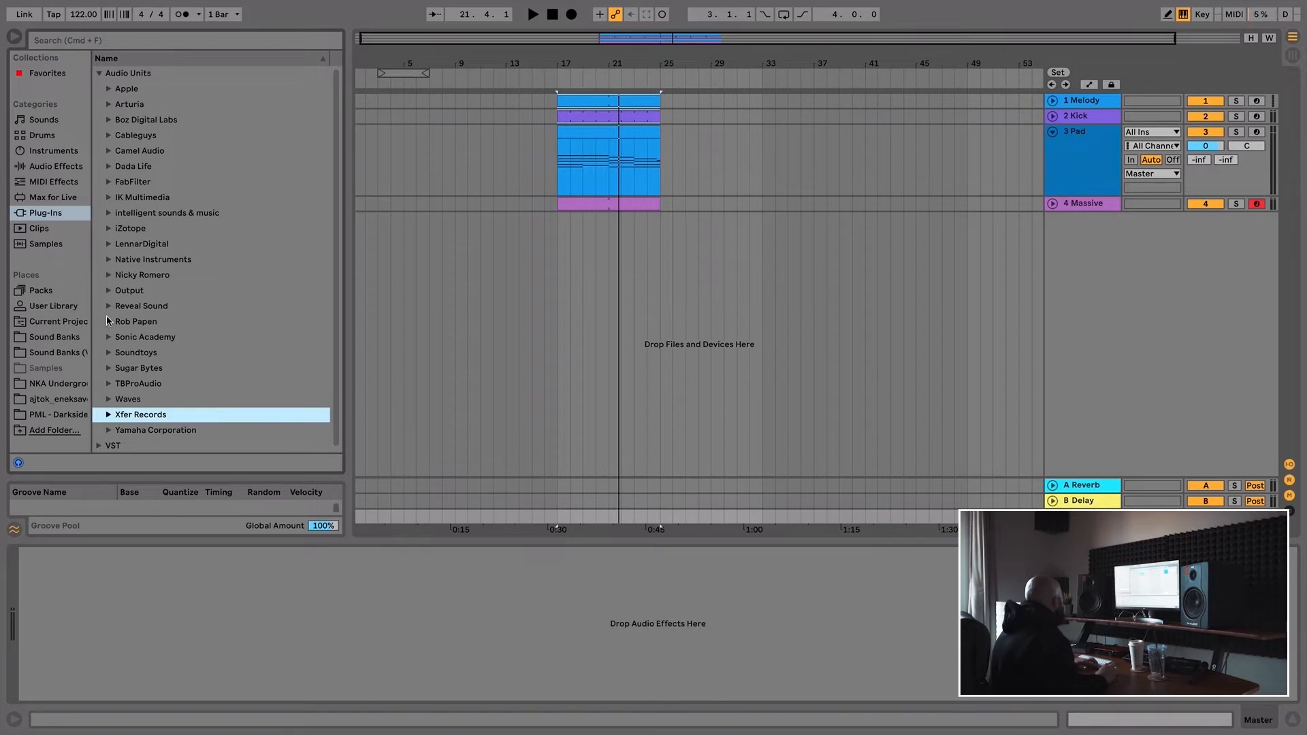
pyautogui.click(108, 383)
pyautogui.moveTo(160, 399); pyautogui.dragTo(648, 470)
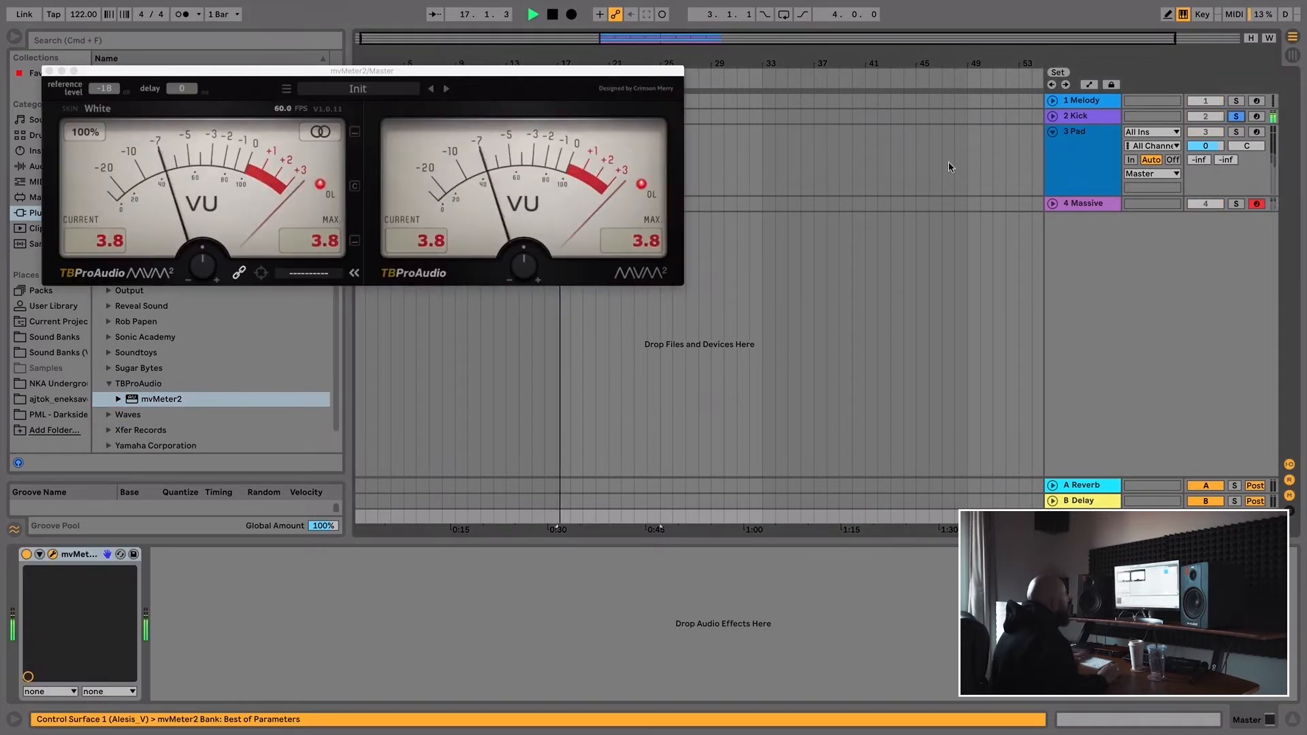
# - Reset the meter's maximum reading and set the Massive track's volume to about -6.5 dB against the kick
pyautogui.click(326, 241)
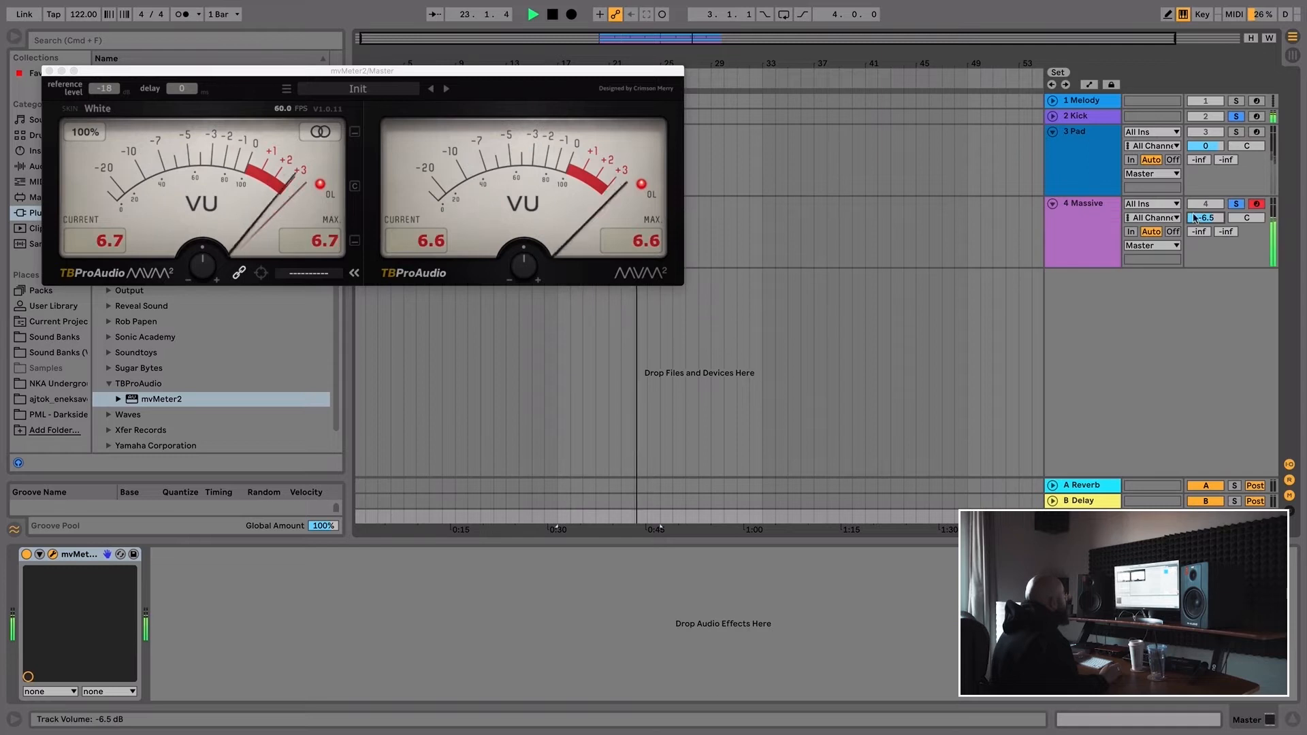
pyautogui.press('space')
pyautogui.click(47, 71)
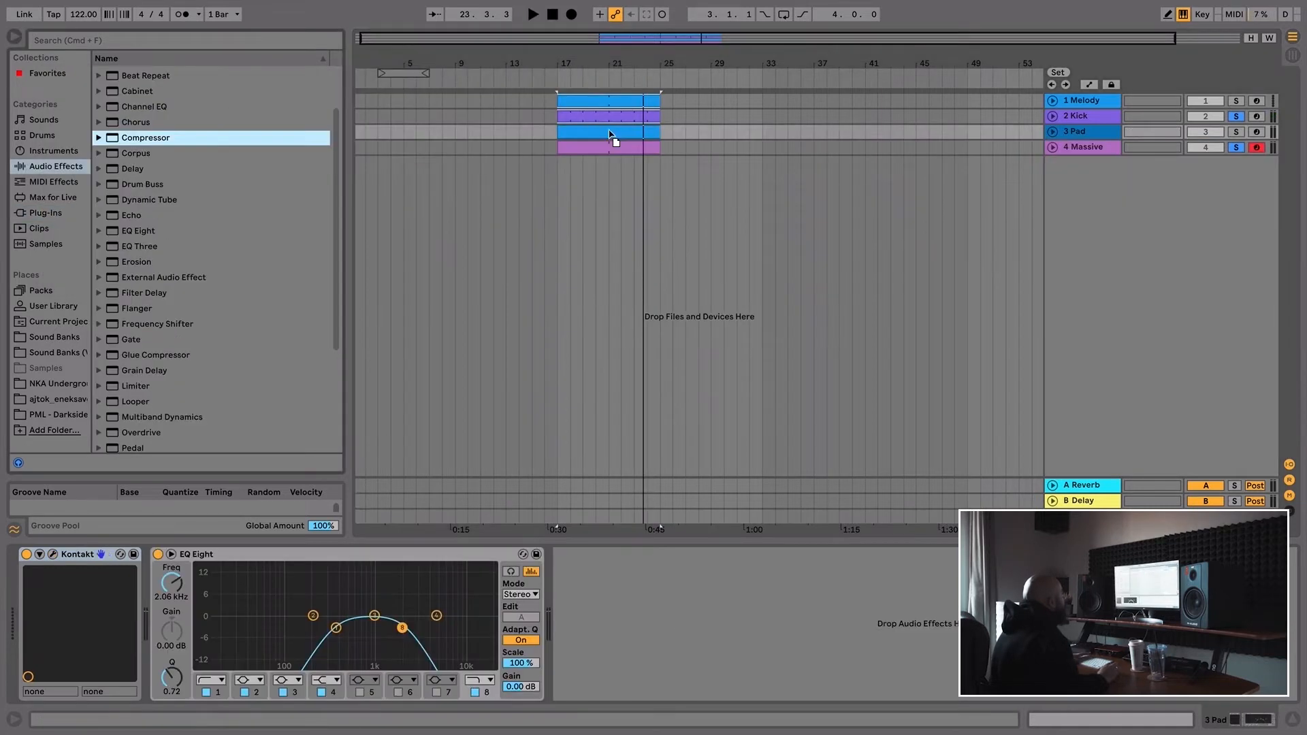
# - Add a Compressor to the Pad track, enable its sidechain with 2 Kick as the source, and audition it
pyautogui.moveTo(613, 137); pyautogui.dragTo(613, 132)
pyautogui.click(574, 555)
pyautogui.click(587, 572)
pyautogui.click(585, 595)
pyautogui.click(582, 619)
pyautogui.press('space')
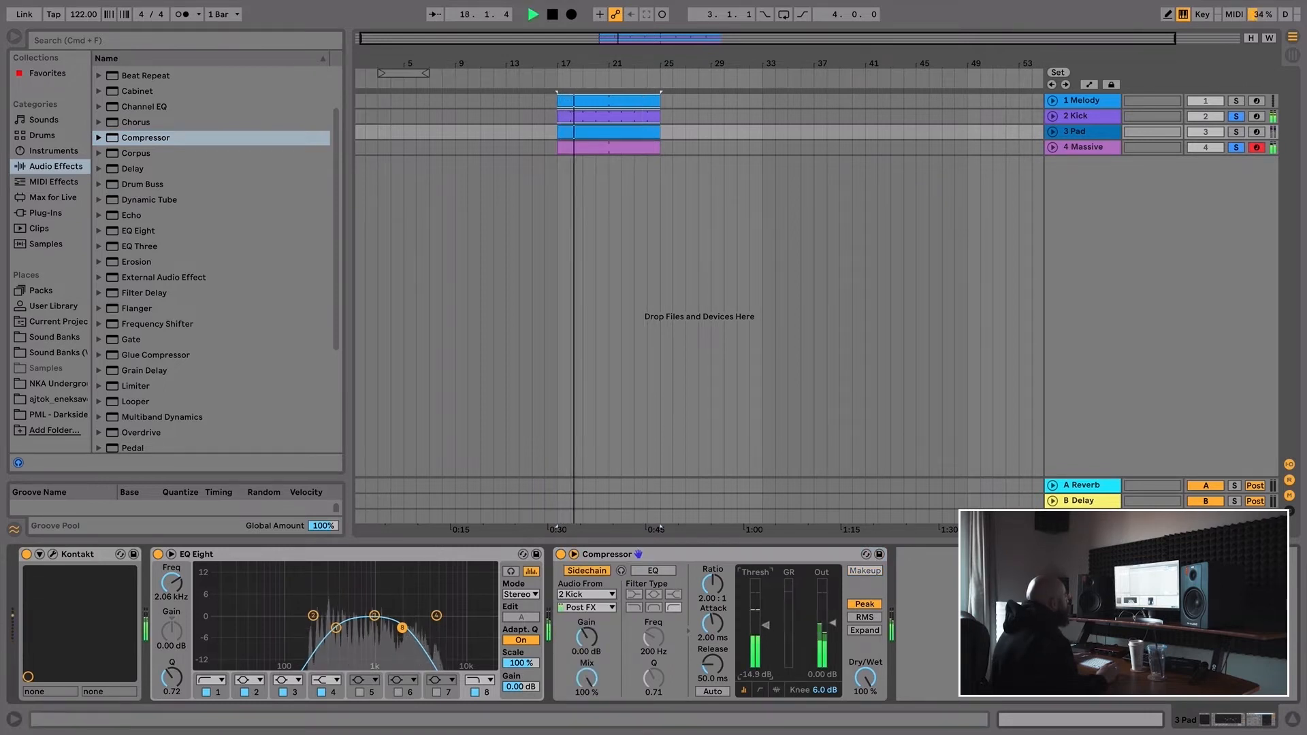
pyautogui.press('space')
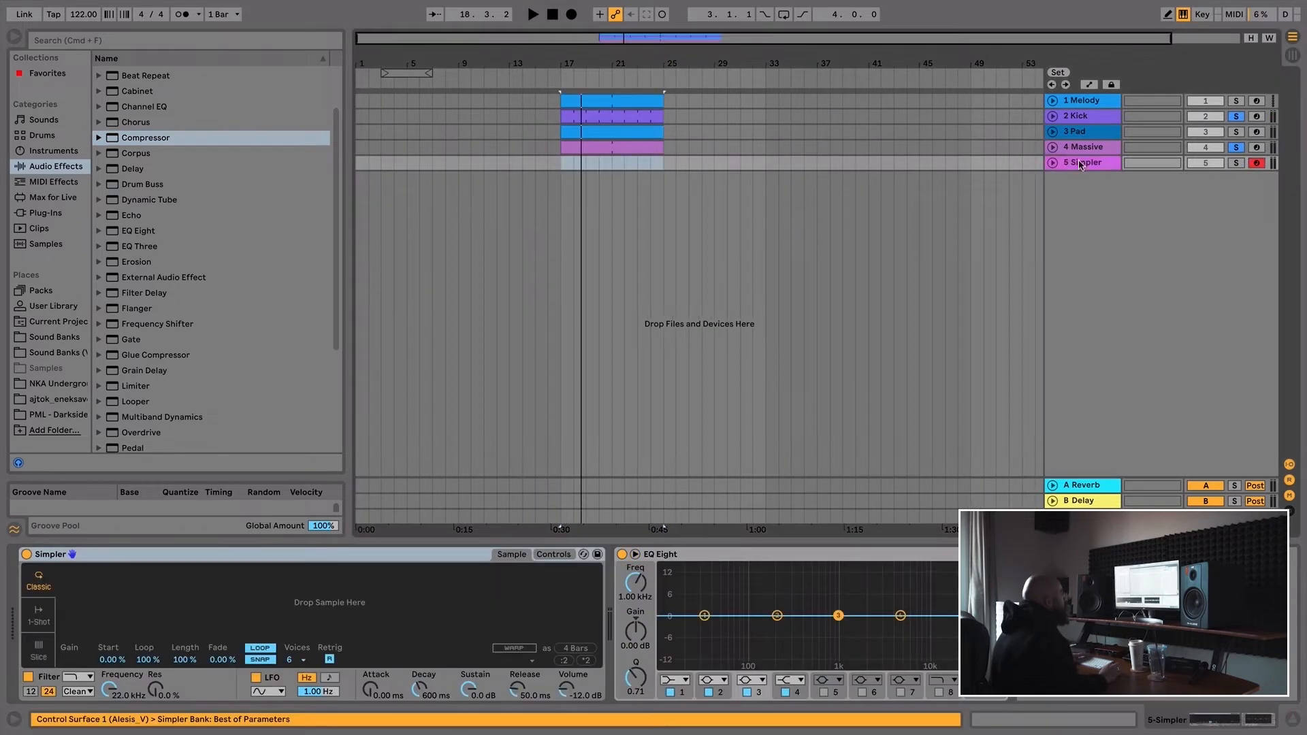
# - Rename the newly added Simpler track to Beats
pyautogui.click(1095, 161)
pyautogui.press('super+r')
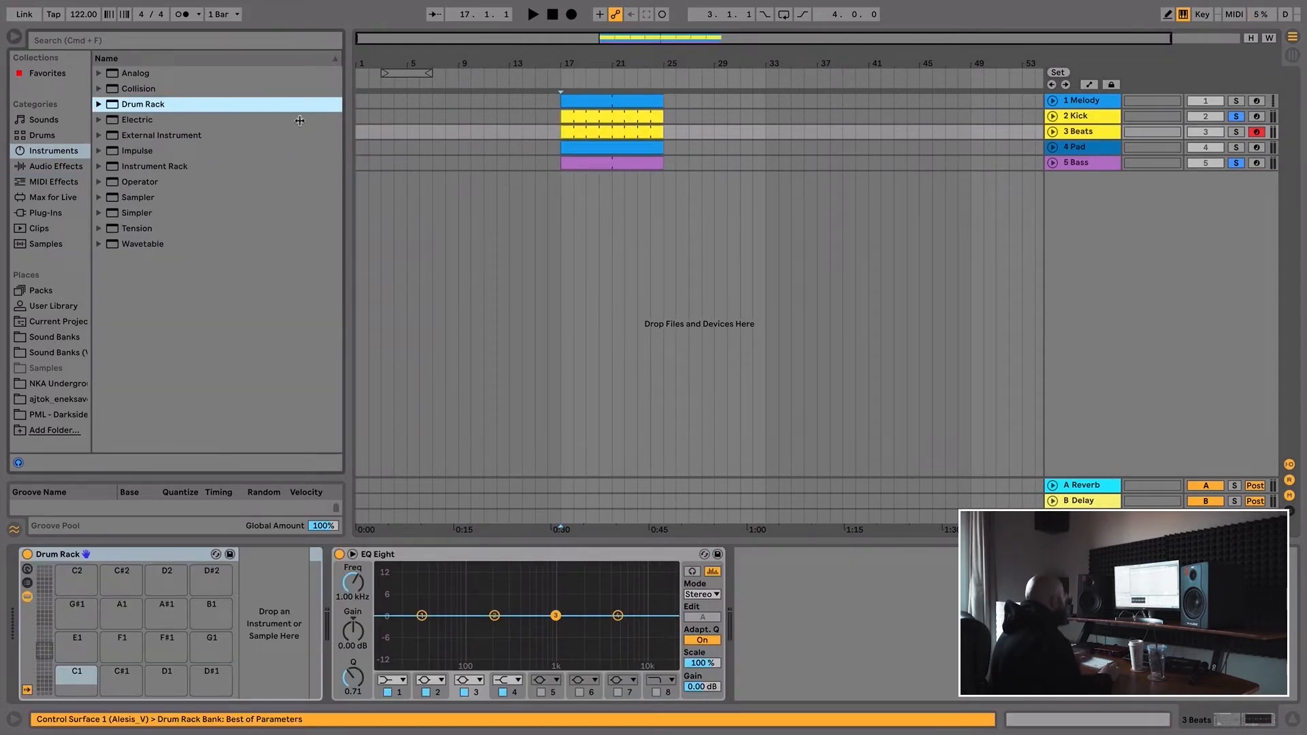
# - Load DPV1_CLAP_DRY_002, DPV1_CLAP_DRY_007 and DPV1_SNARE_DRY_002 onto the C1, C#1 and F#1 pads of the Beats Drum Rack
pyautogui.moveTo(213, 255); pyautogui.dragTo(81, 677)
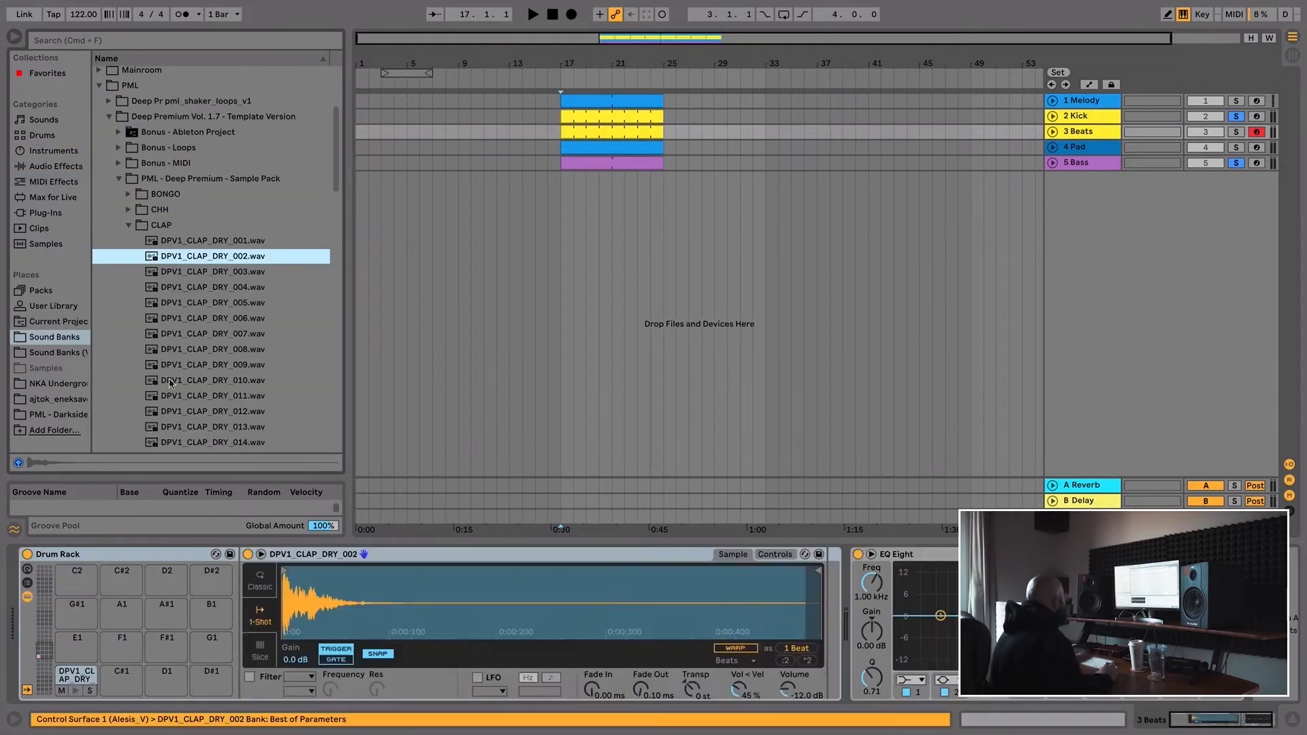
pyautogui.click(202, 317)
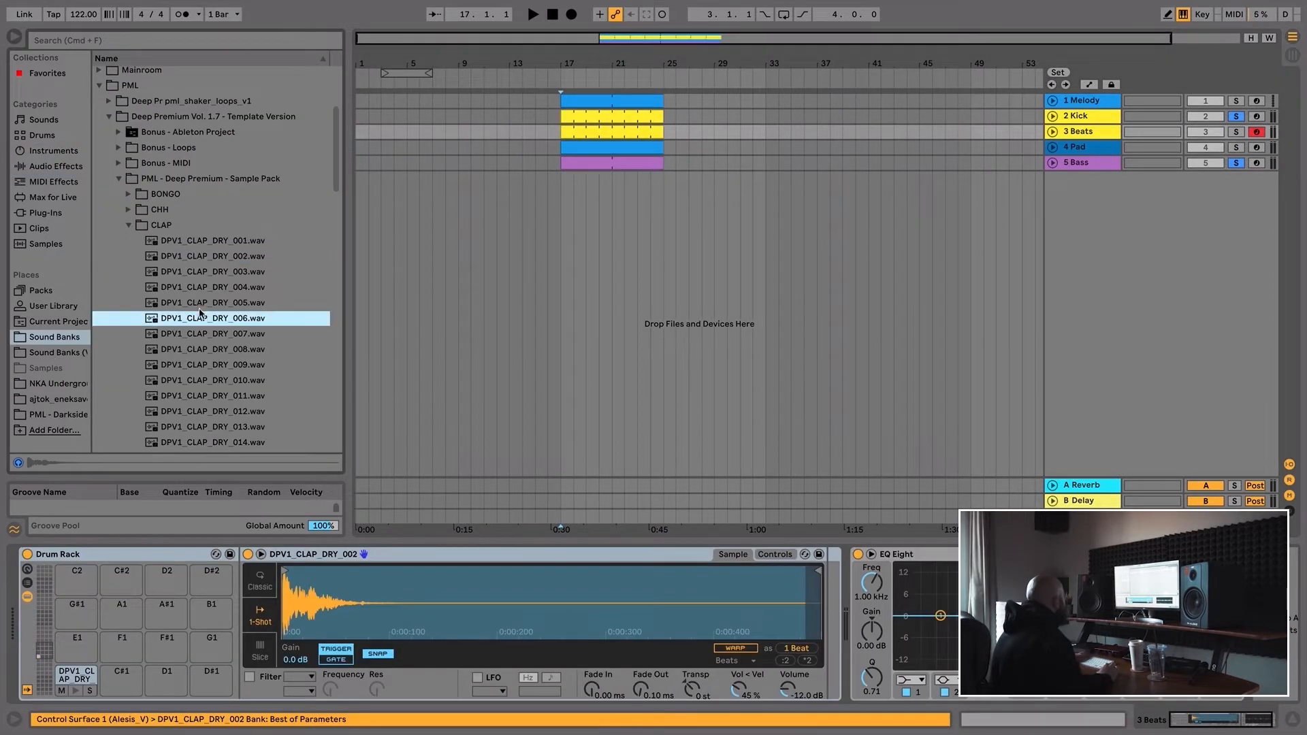
pyautogui.press('Down')
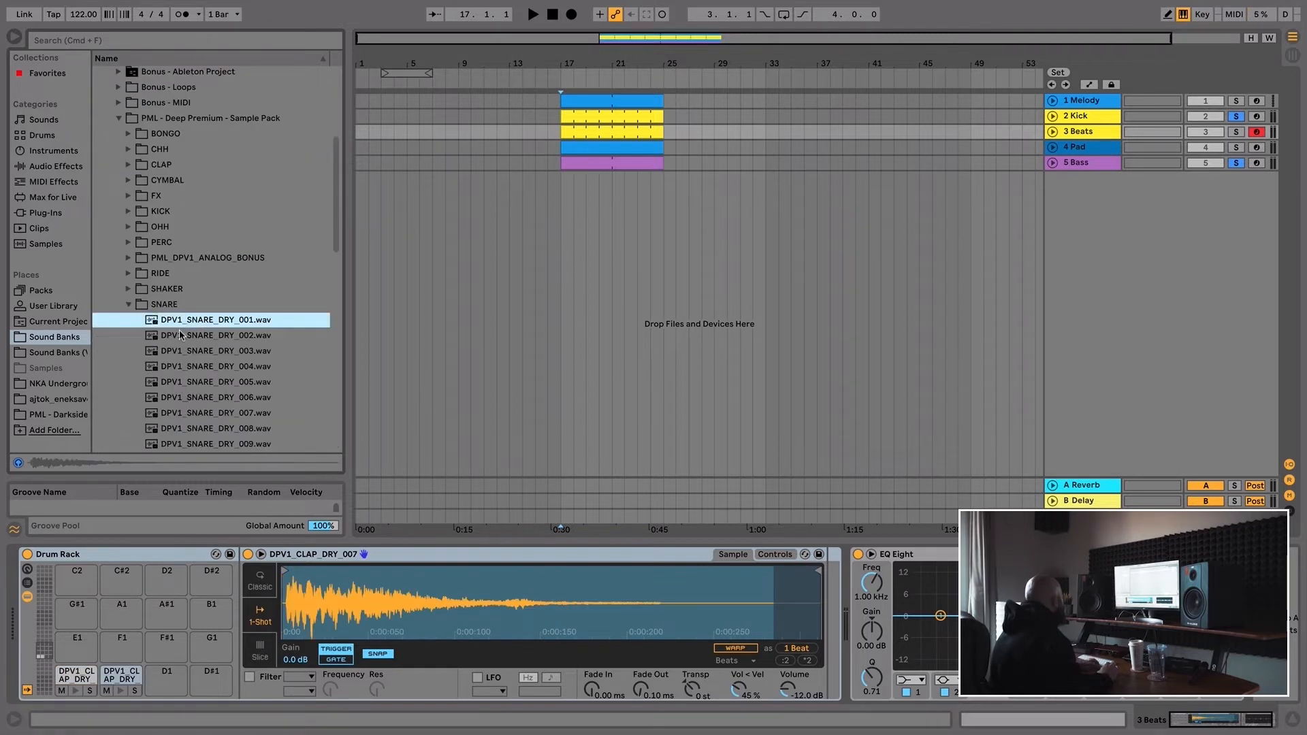
pyautogui.click(181, 335)
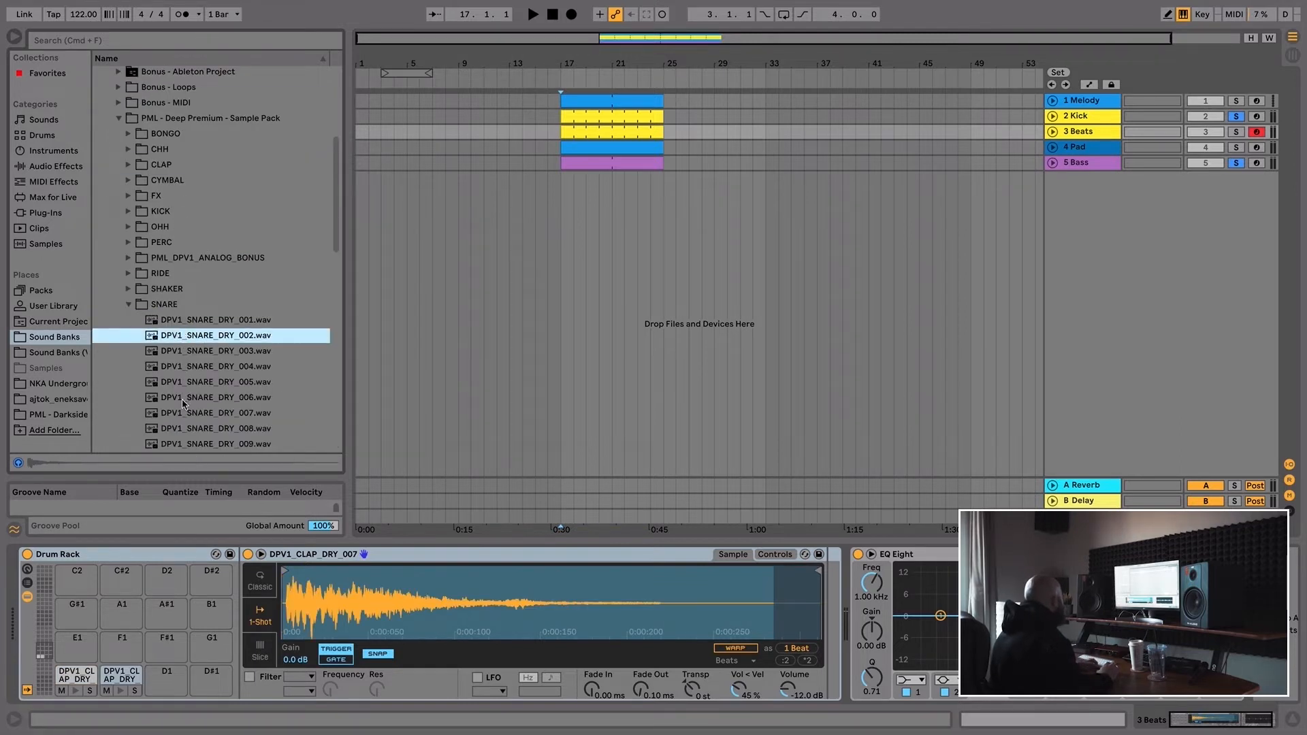
pyautogui.moveTo(139, 655); pyautogui.dragTo(165, 648)
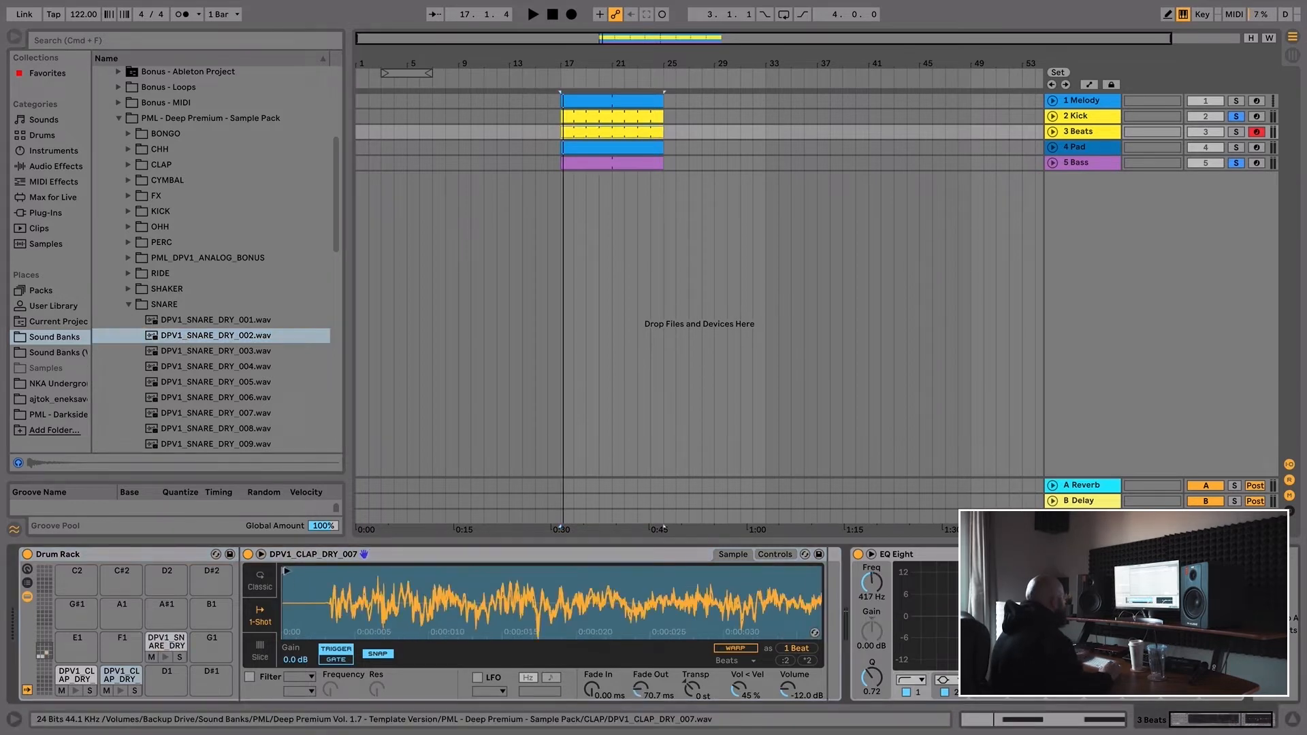
pyautogui.moveTo(316, 572); pyautogui.dragTo(339, 573)
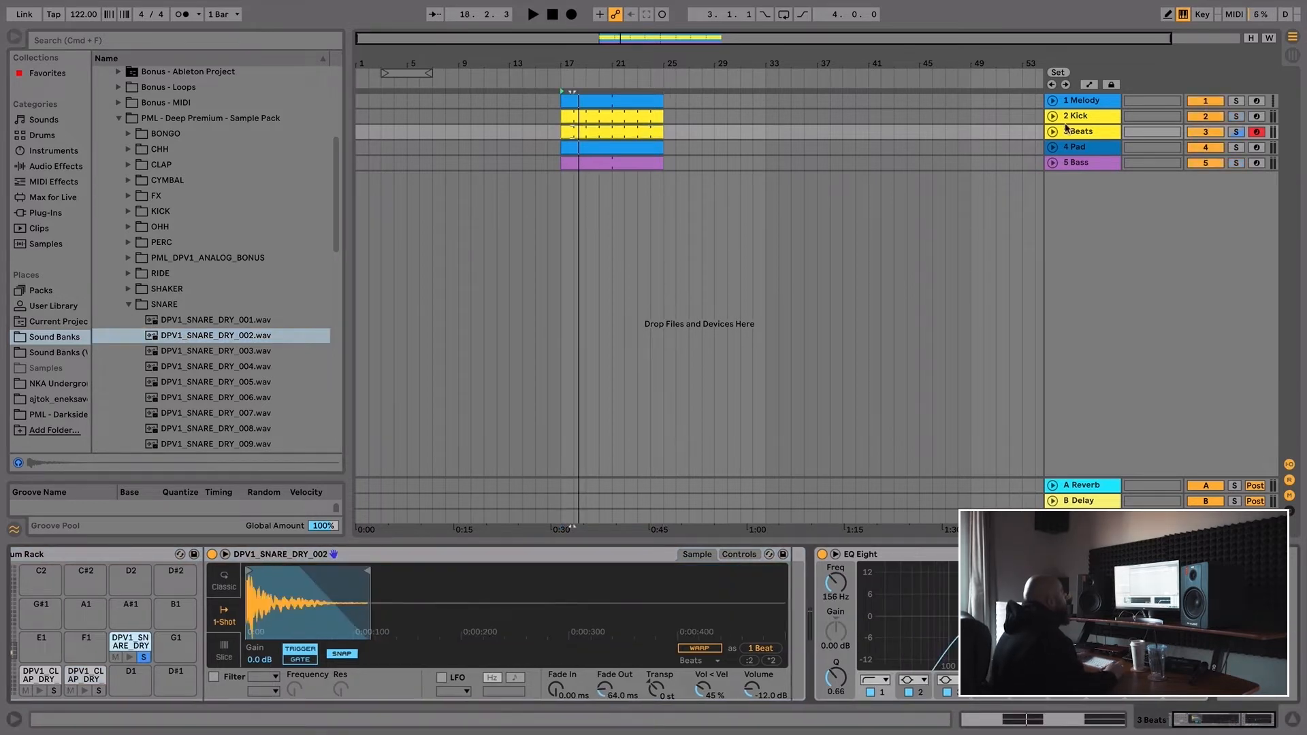
# - Place copies of the Kick clip at bars 1 and 33, and move the Pad clip to bar 17
pyautogui.click(581, 113)
pyautogui.press('super+c')
pyautogui.click(358, 112)
pyautogui.press('super+v')
pyautogui.moveTo(377, 113); pyautogui.dragTo(765, 116)
pyautogui.moveTo(768, 147); pyautogui.dragTo(584, 149)
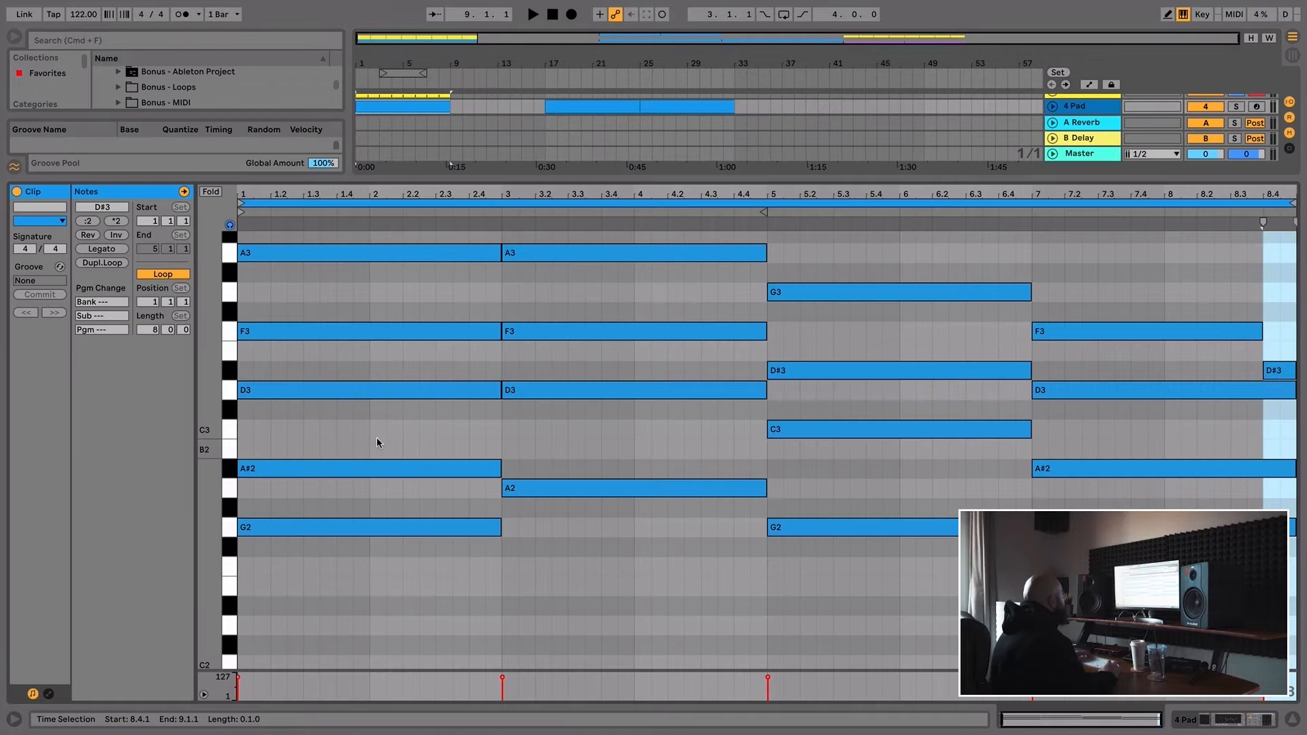
# - Delete the low G2 notes and the short D#3 note at the end of the Pad clip
pyautogui.scroll(2, 378, 442)
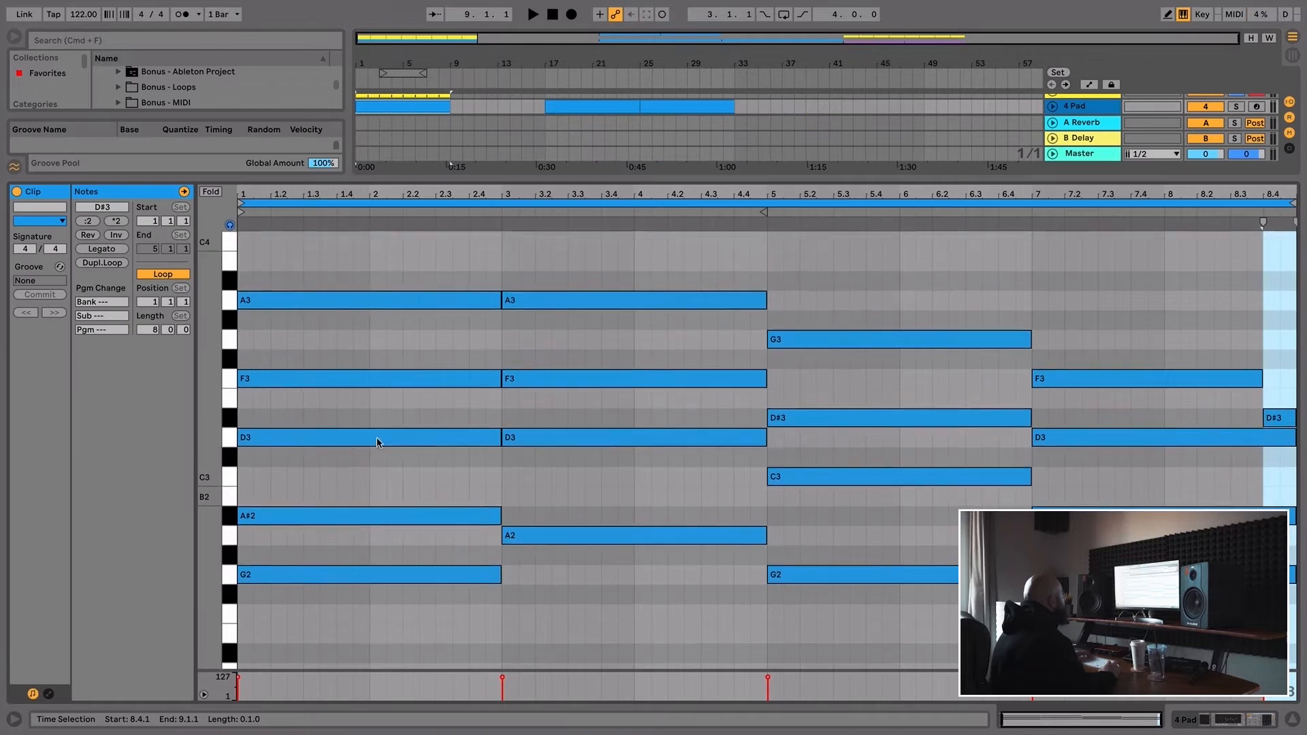
pyautogui.moveTo(398, 546); pyautogui.dragTo(1247, 577)
pyautogui.press('Delete')
pyautogui.press('Delete')
pyautogui.click(1279, 422)
pyautogui.press('Delete')
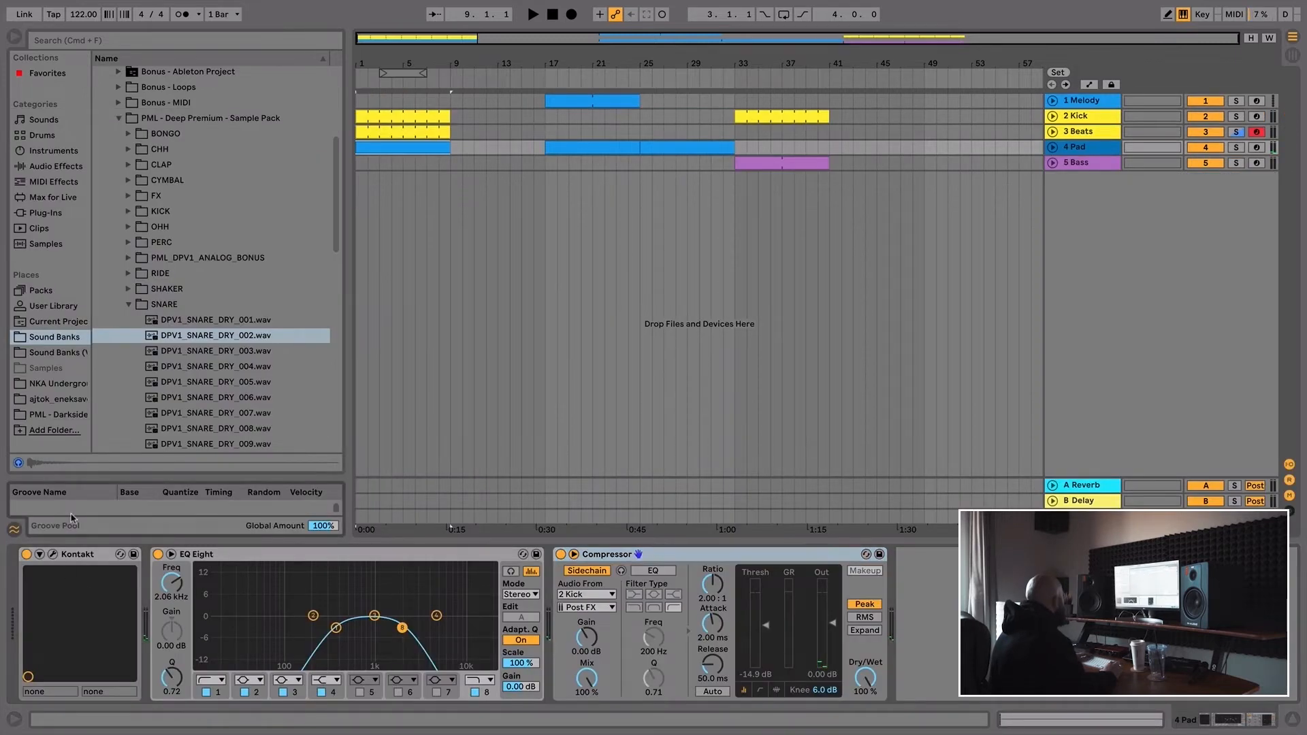
# - Add the MPC 16 Swing-60 groove to the groove pool and extend the Pad part to bar 33
pyautogui.click(135, 256)
pyautogui.doubleClick(138, 227)
pyautogui.scroll(-10, 145, 248)
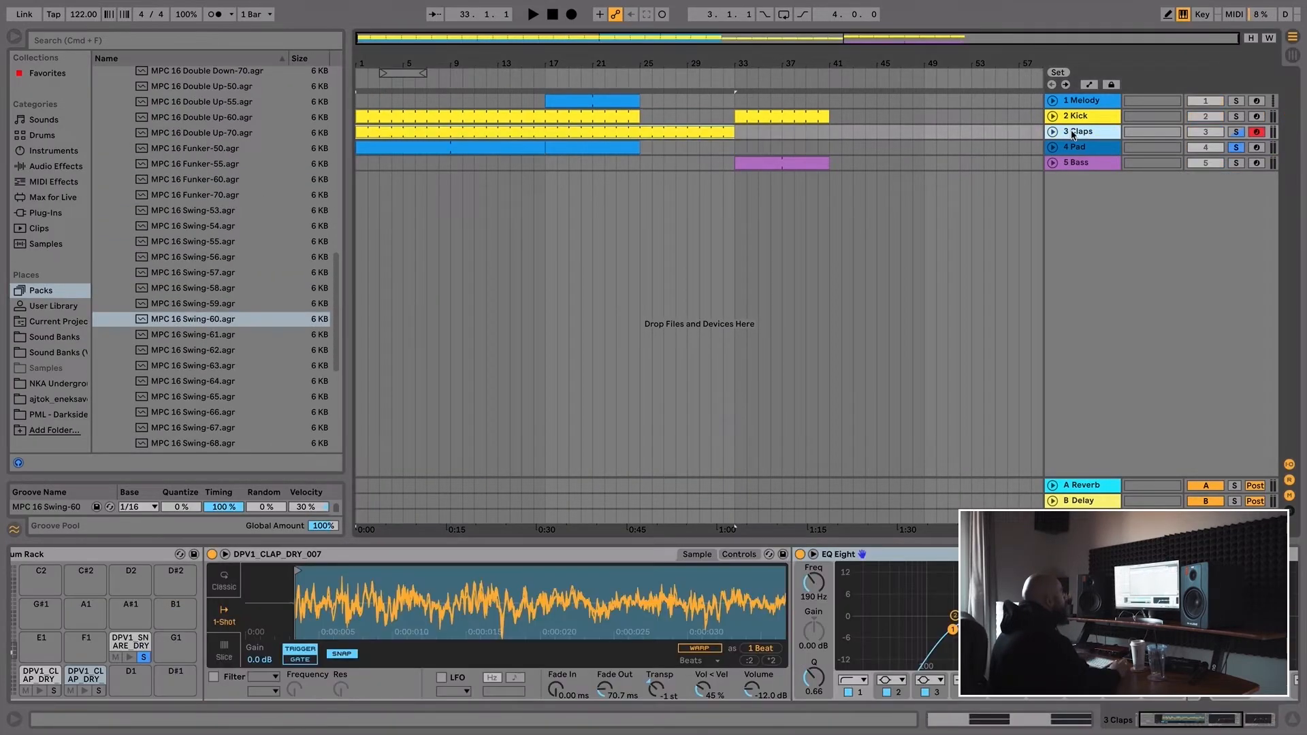
pyautogui.click(724, 148)
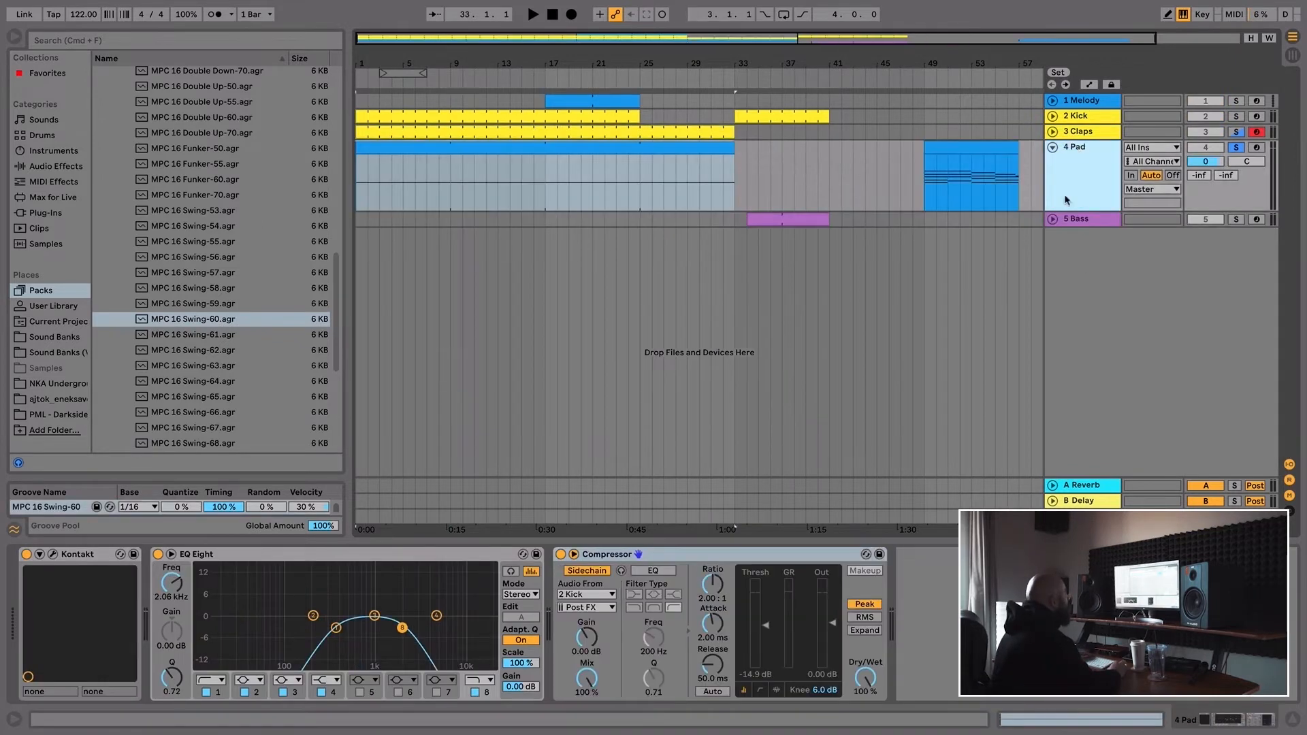
# - Insert a MIDI track below Bass and load the Native Instruments Kontakt plug-in on it
pyautogui.rightClick(1048, 267)
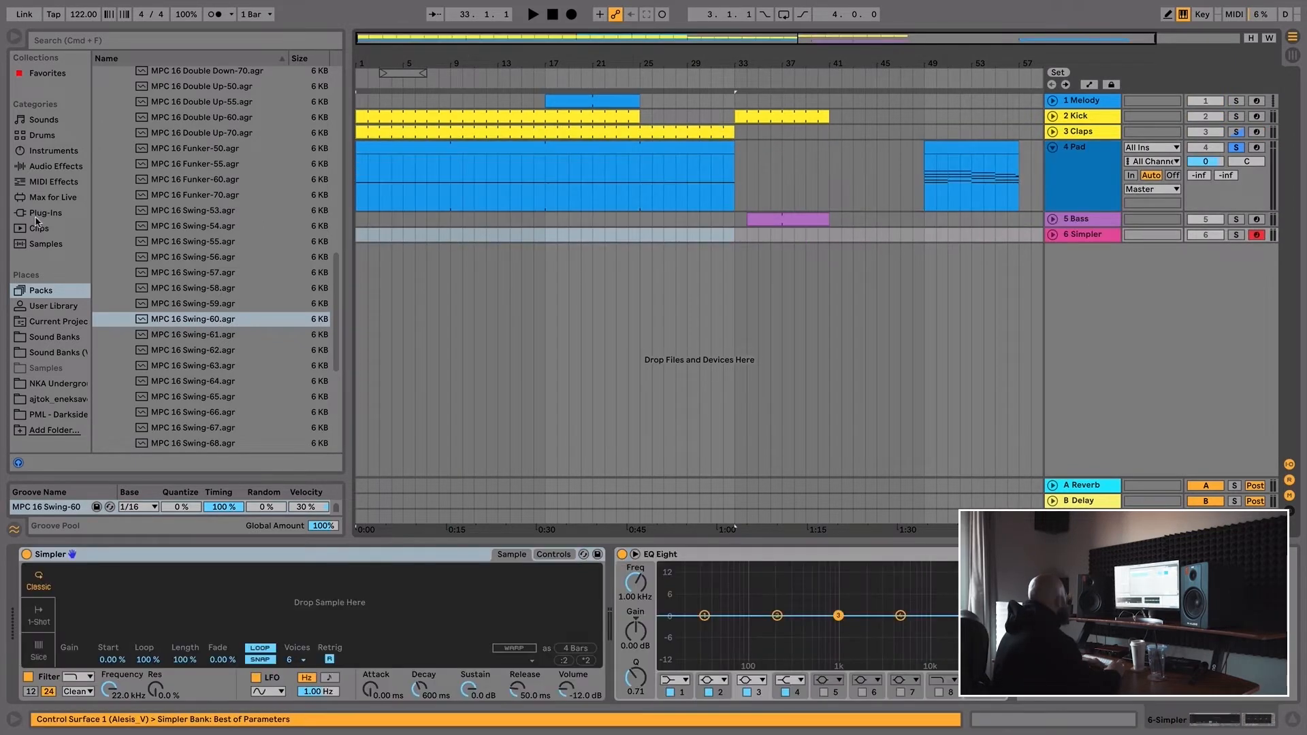
pyautogui.click(36, 217)
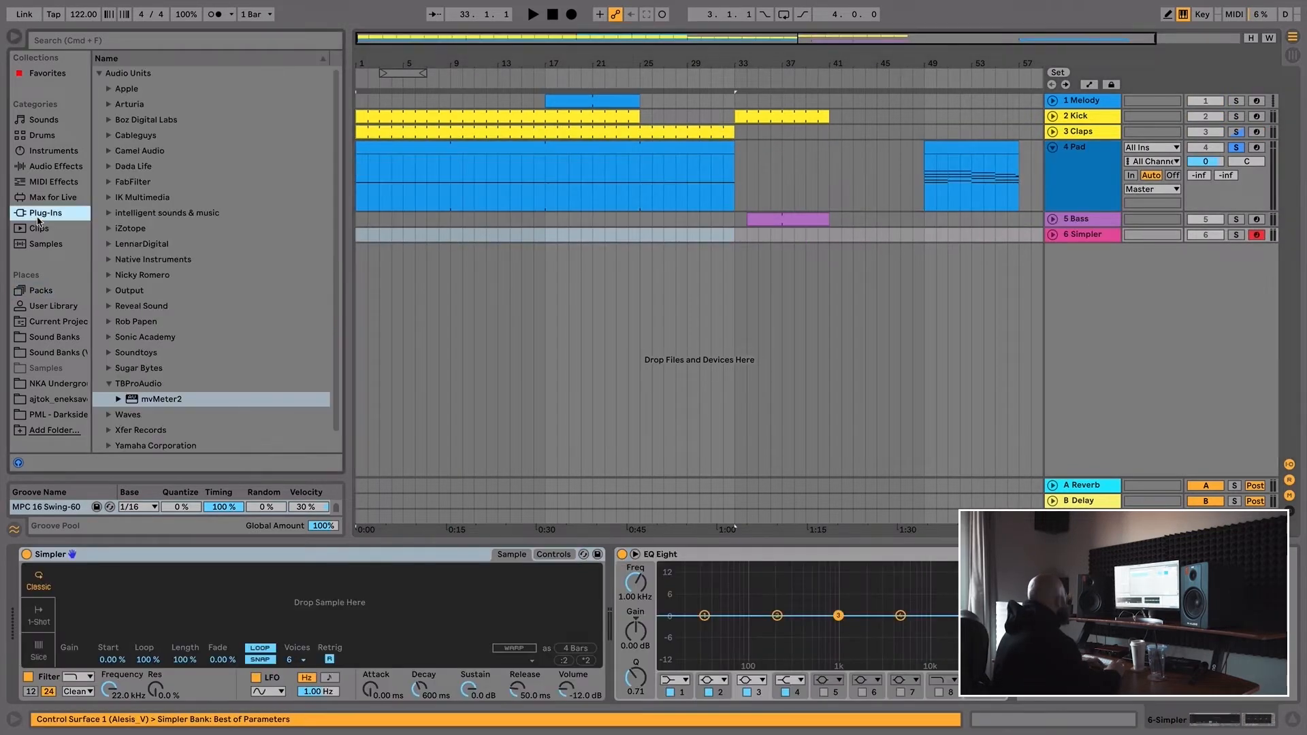
pyautogui.click(109, 260)
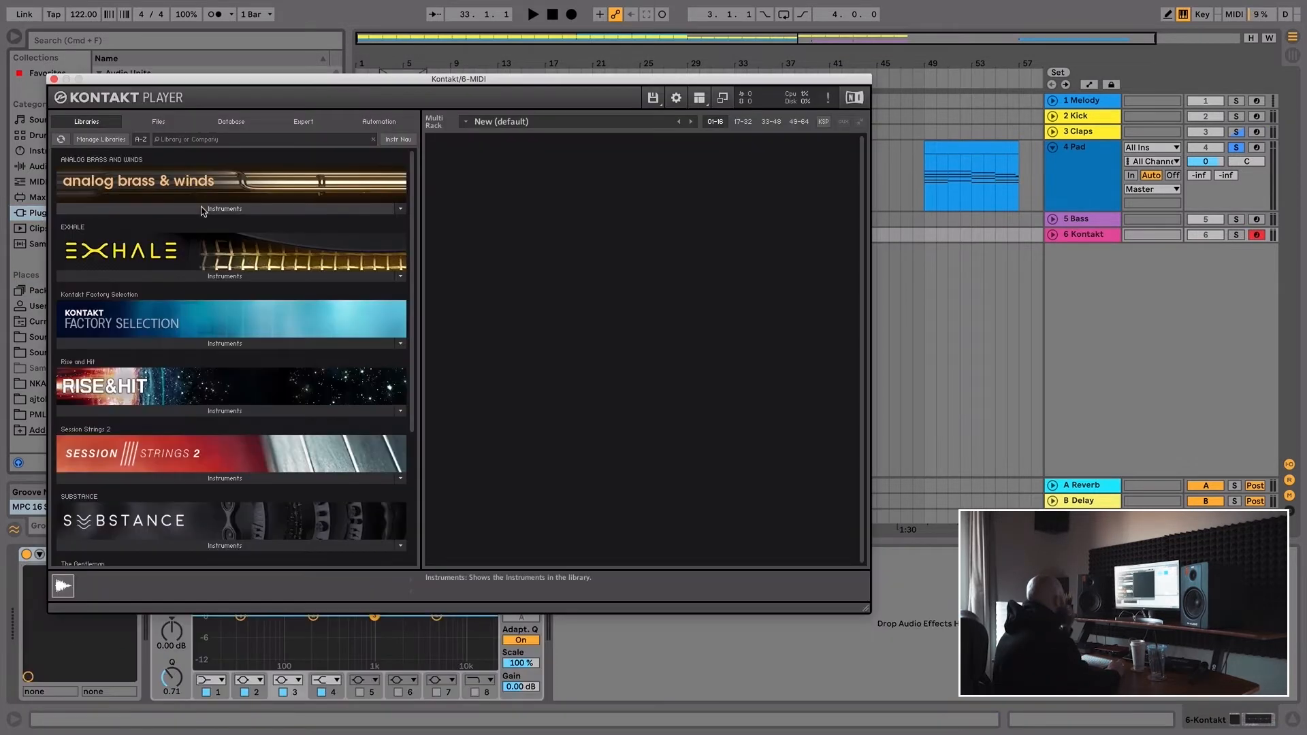
# - Load the ANALOG BRASS AND WINDS instrument in Kontakt and filter its presets by lead
pyautogui.click(201, 209)
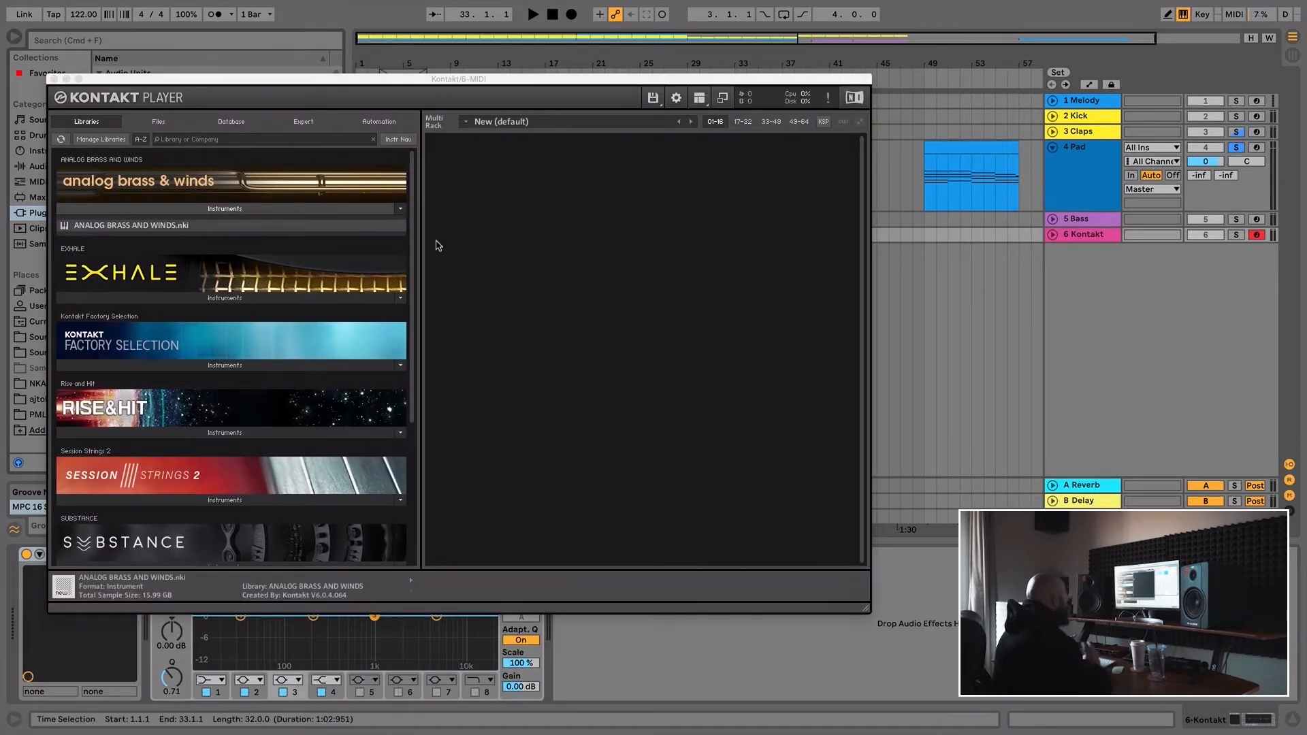
pyautogui.click(628, 199)
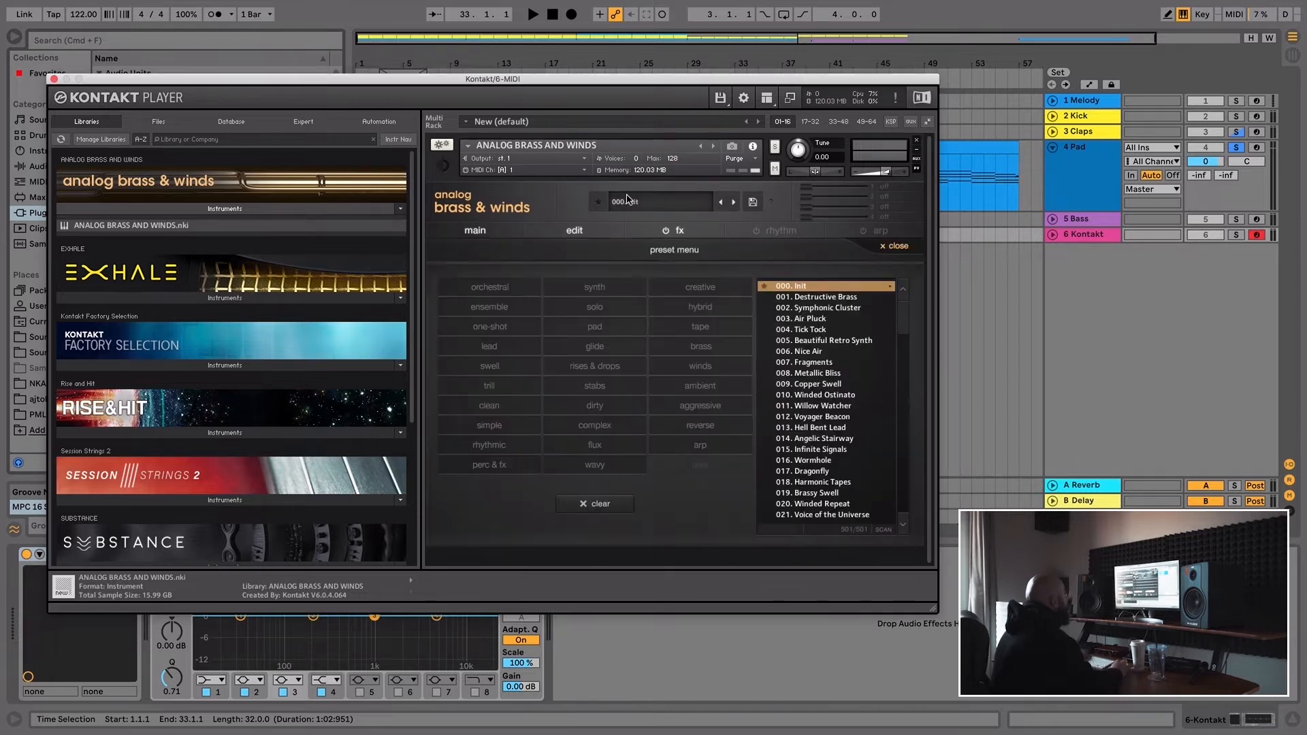
pyautogui.click(507, 347)
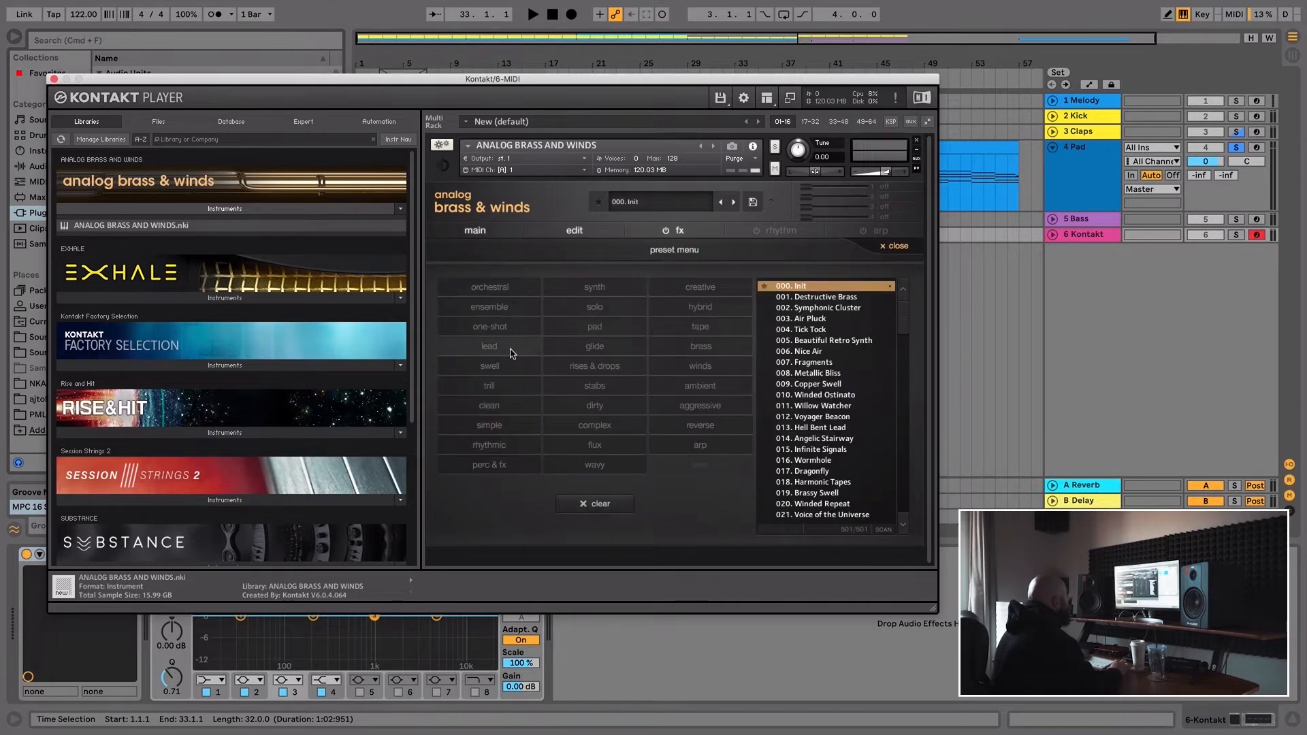
pyautogui.moveTo(899, 321); pyautogui.dragTo(905, 371)
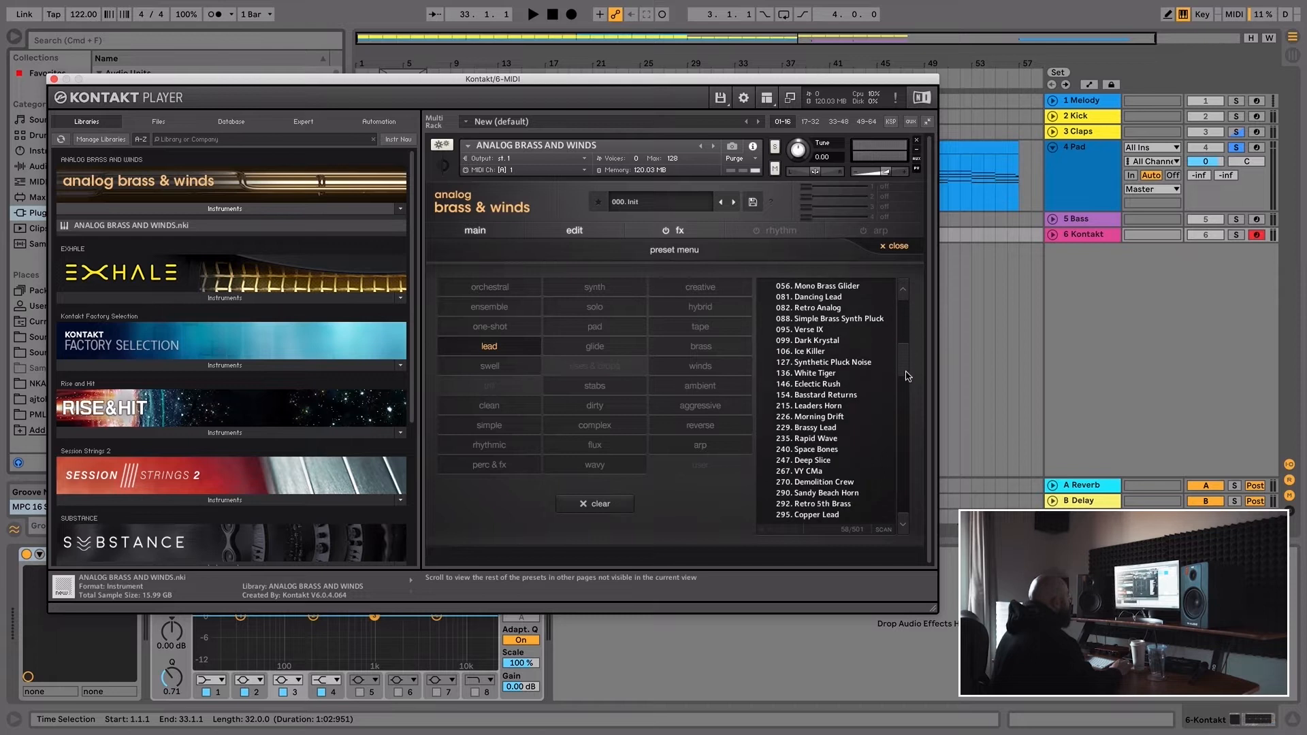
pyautogui.scroll(-2, 831, 443)
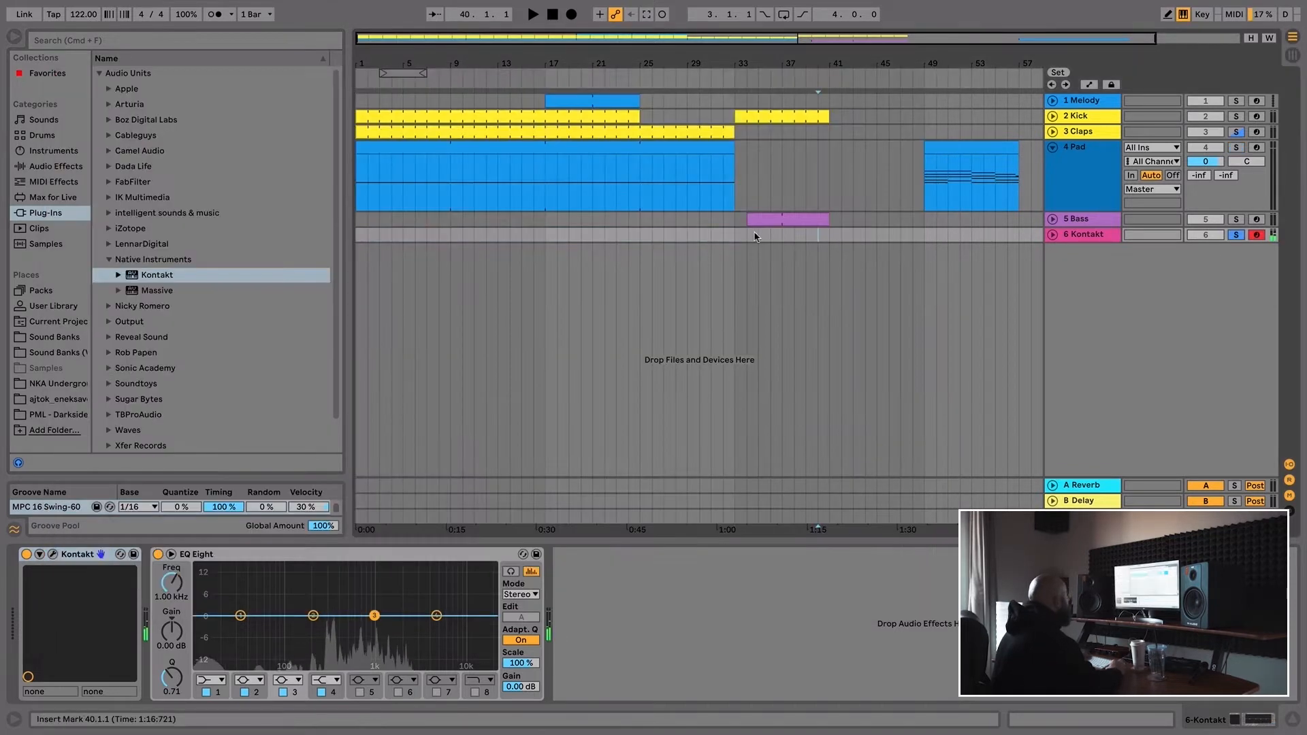
pyautogui.click(760, 220)
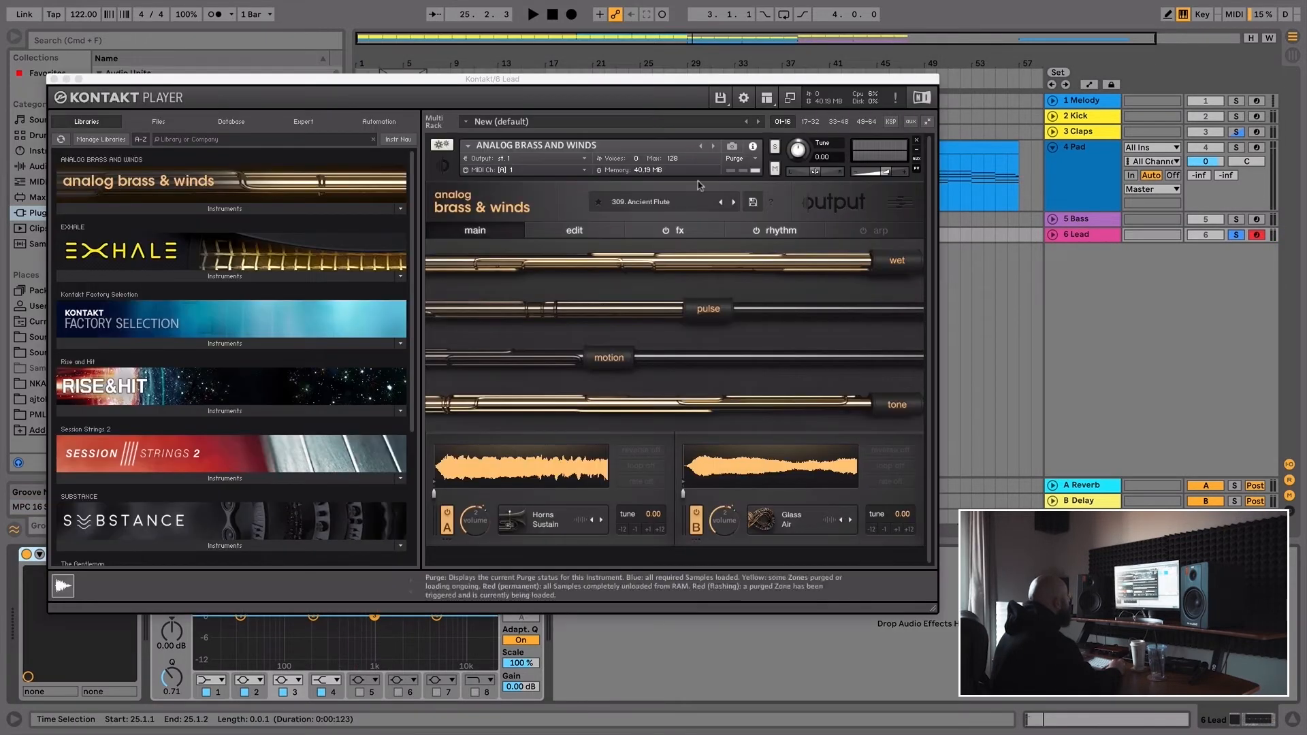
# - Load the 295. Copper Lead preset on the Lead track and audition it in the arrangement
pyautogui.click(654, 201)
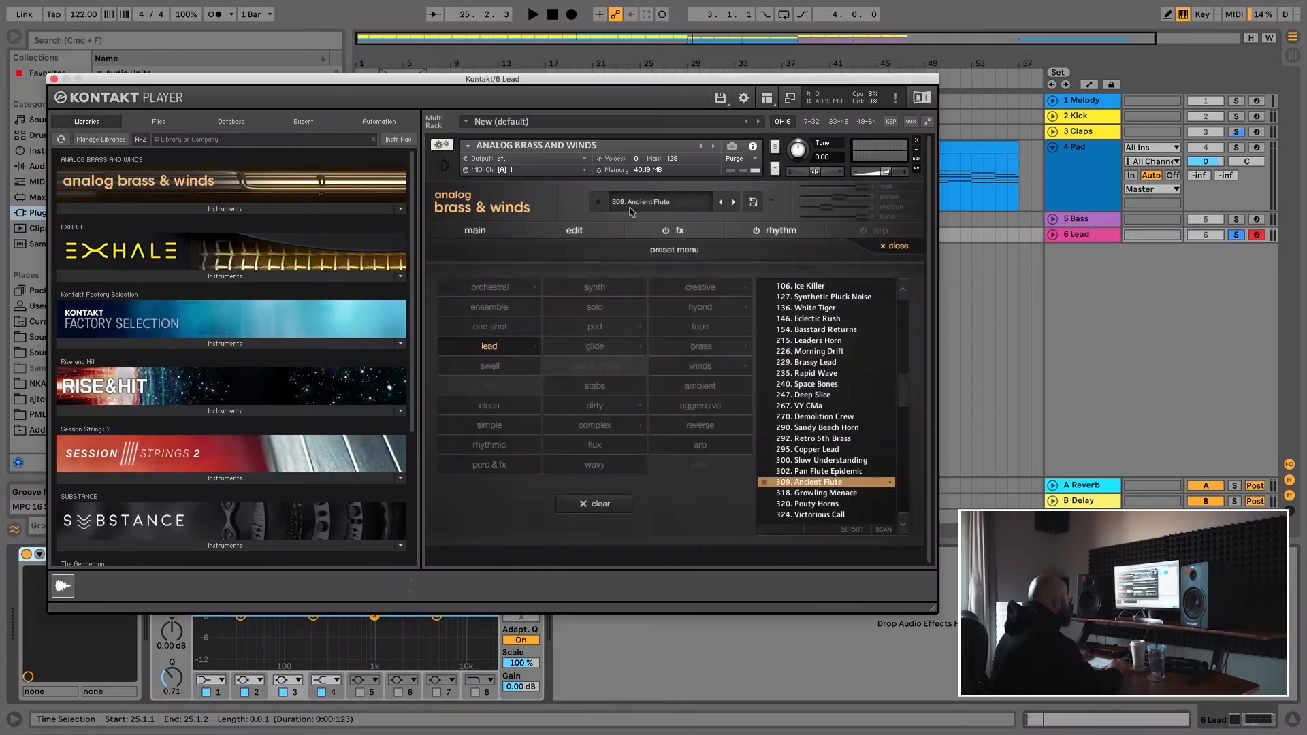
pyautogui.doubleClick(814, 450)
pyautogui.press('space')
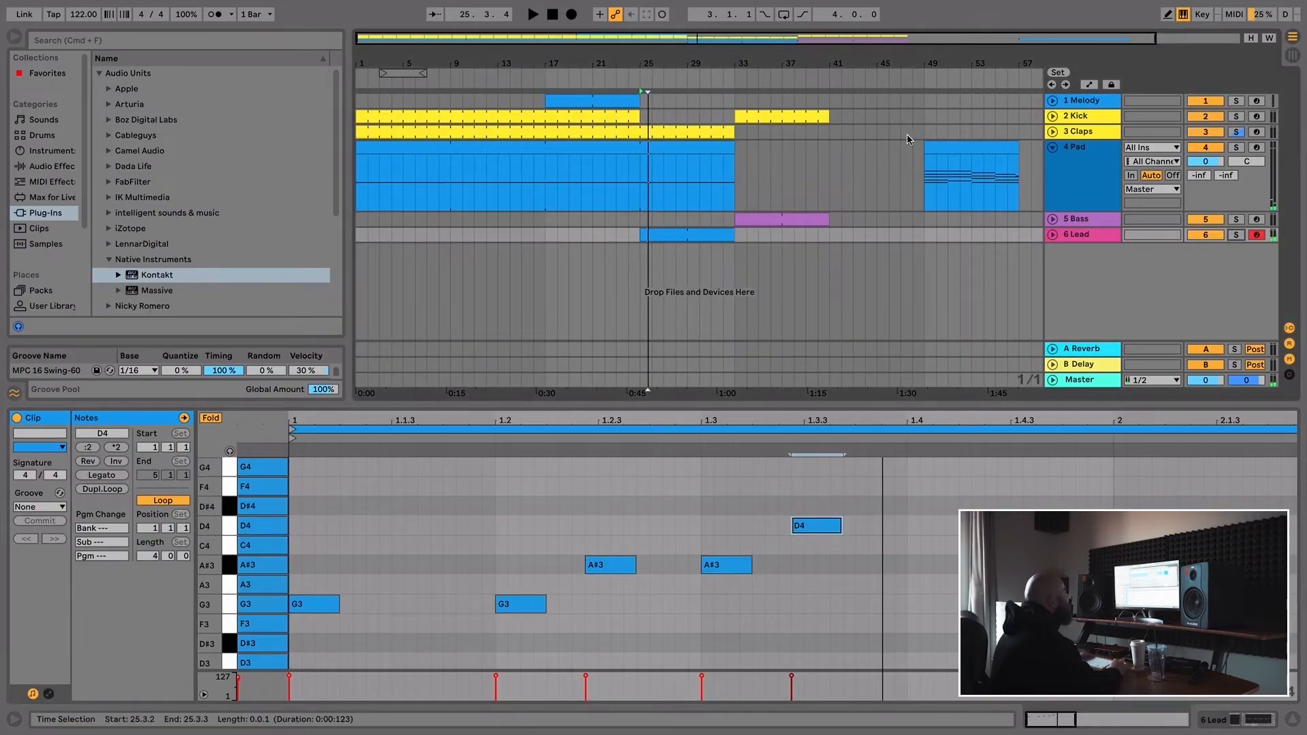
# - Insert a MIDI track named Hats below Claps and load a Drum Rack with DPV1_CHH_WET_017 on it
pyautogui.rightClick(1082, 134)
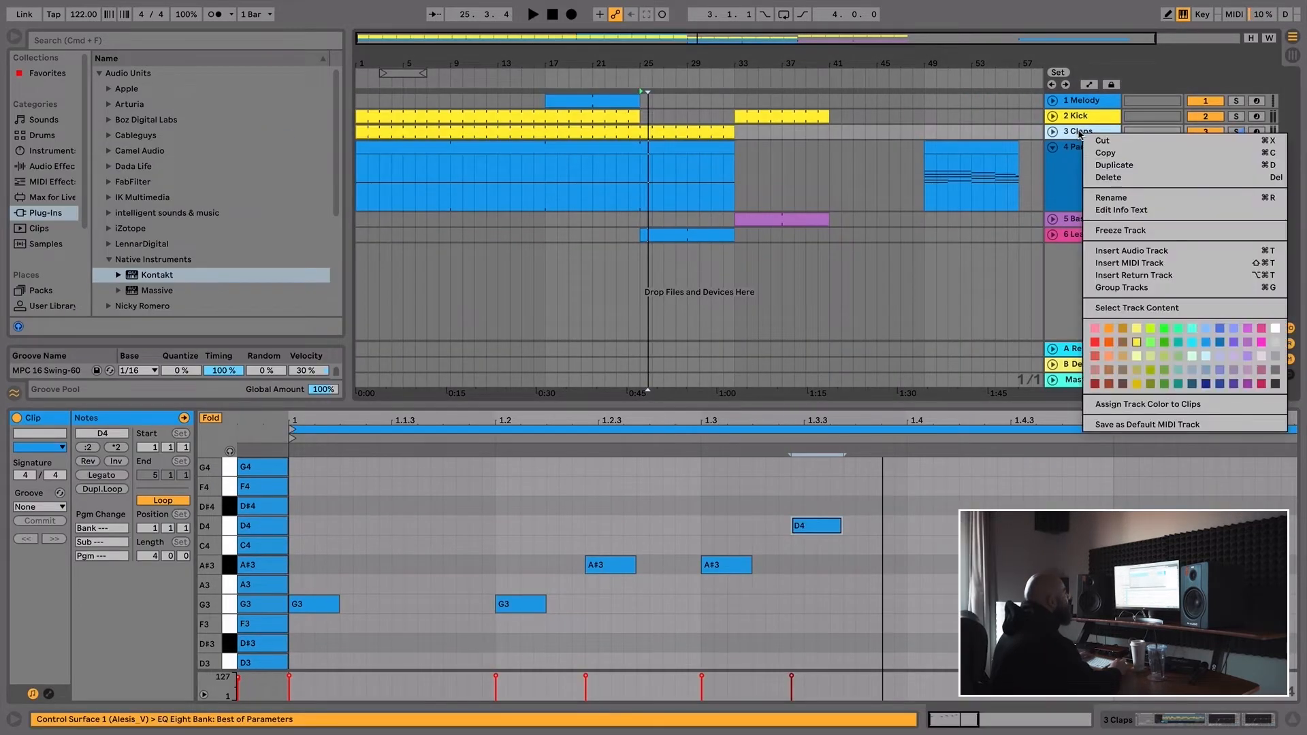
pyautogui.click(1130, 262)
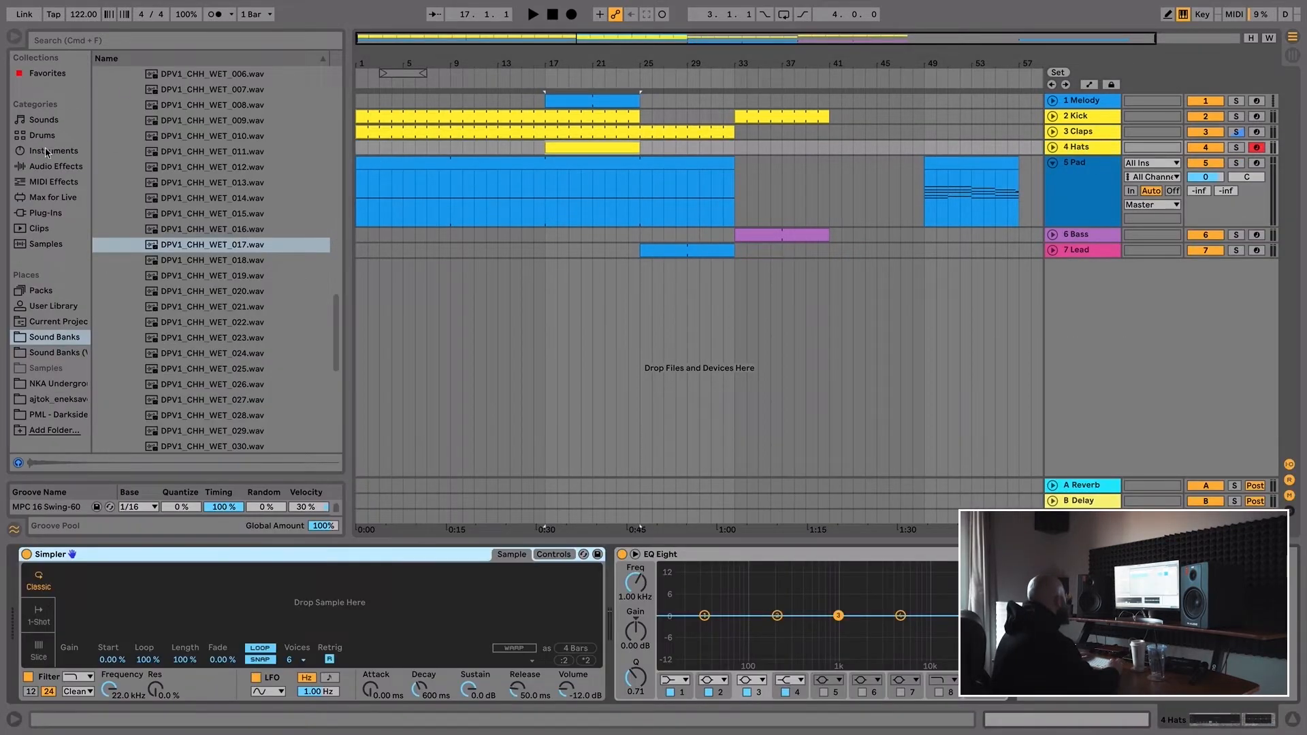
pyautogui.click(45, 150)
pyautogui.moveTo(143, 104); pyautogui.dragTo(197, 528)
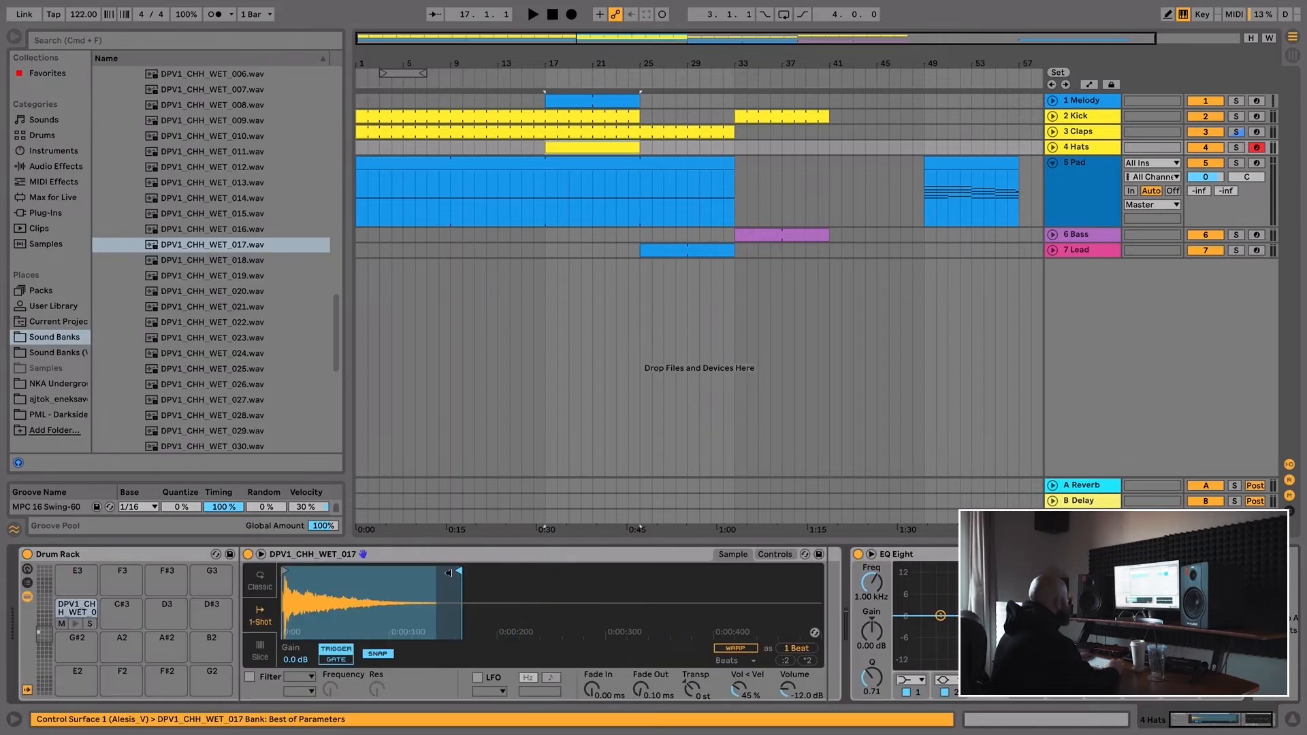
pyautogui.click(602, 147)
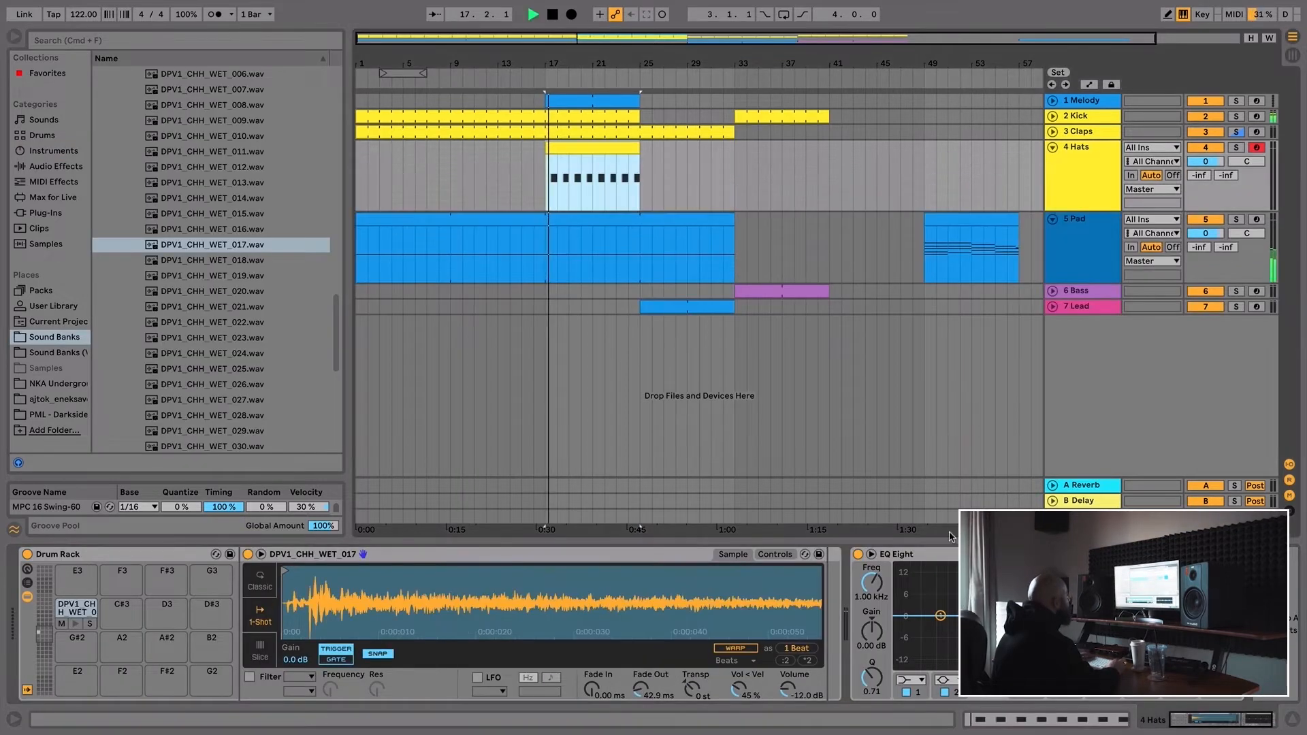
# - Replace the two hat samples in the Hats Drum Rack with Gm - VMH1 Open Hats 106 and KSHMR Hi Hats Closed 01
pyautogui.moveTo(929, 554); pyautogui.dragTo(831, 595)
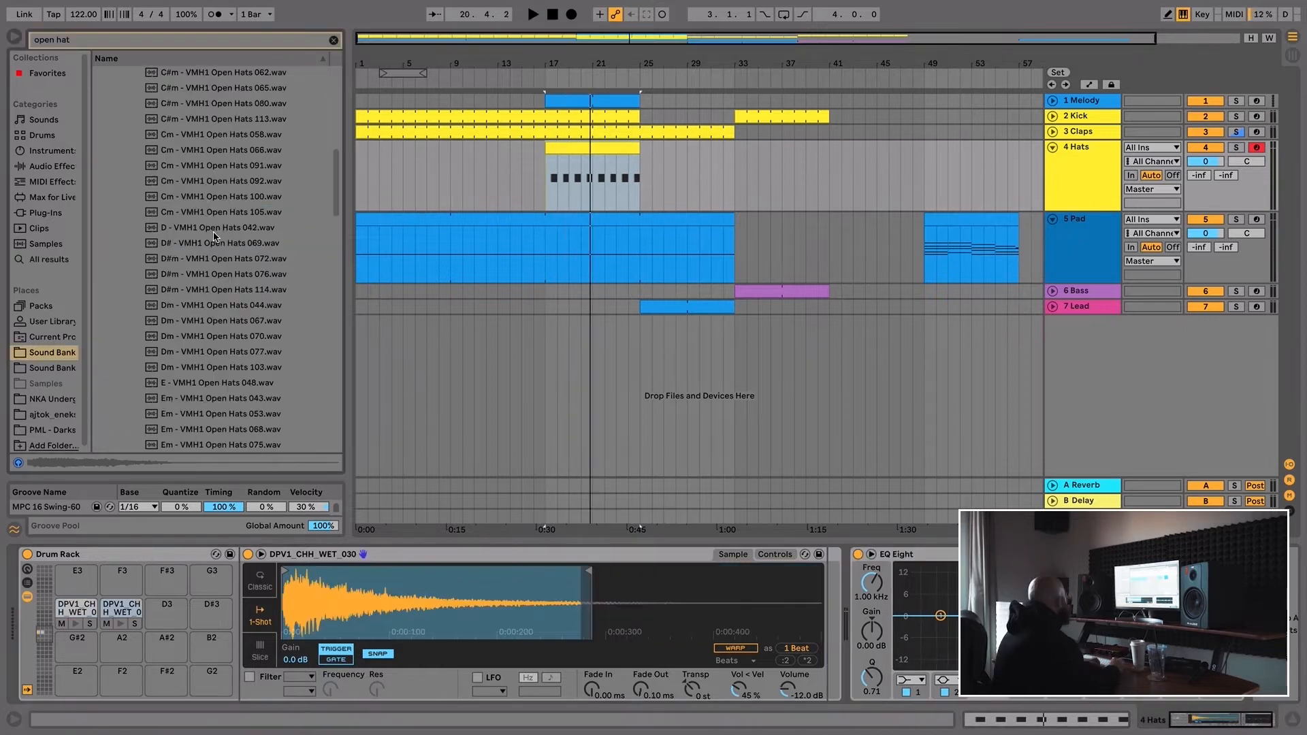
pyautogui.scroll(-10, 214, 235)
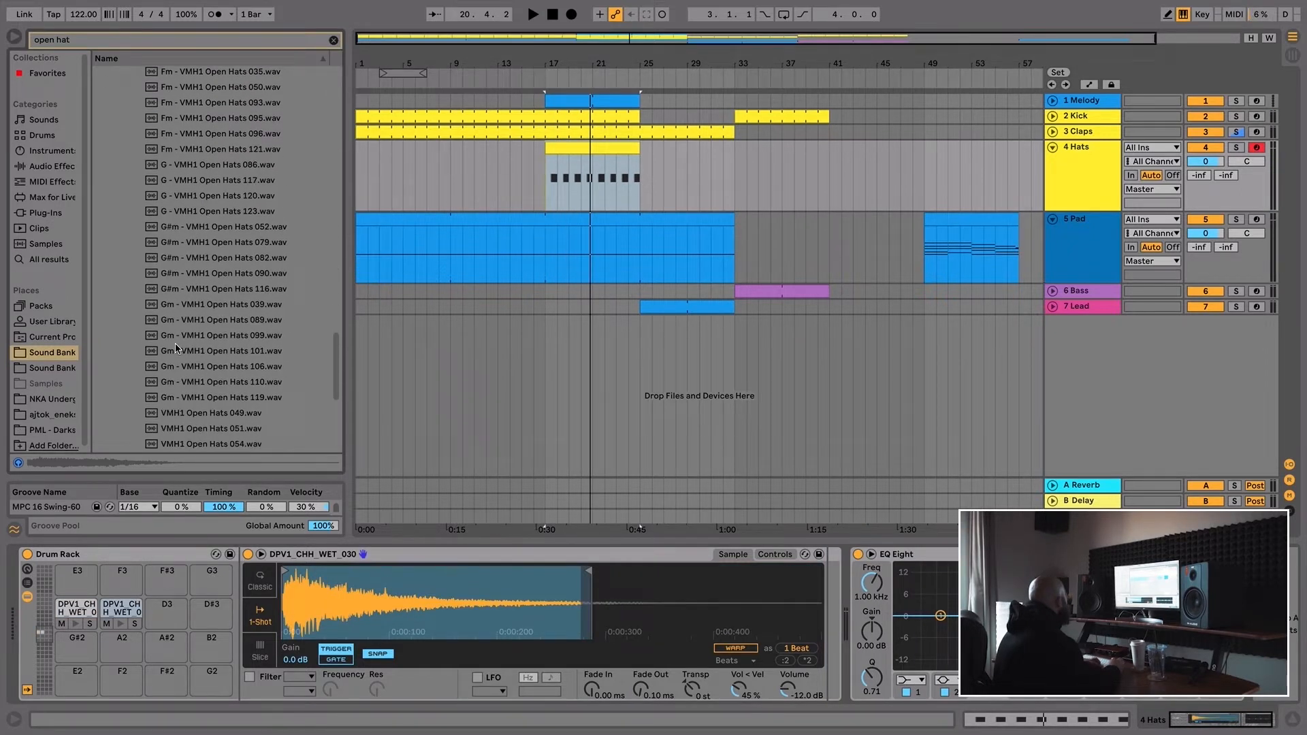
pyautogui.doubleClick(179, 366)
pyautogui.click(190, 38)
pyautogui.write('closed hat')
pyautogui.moveTo(225, 212); pyautogui.dragTo(77, 608)
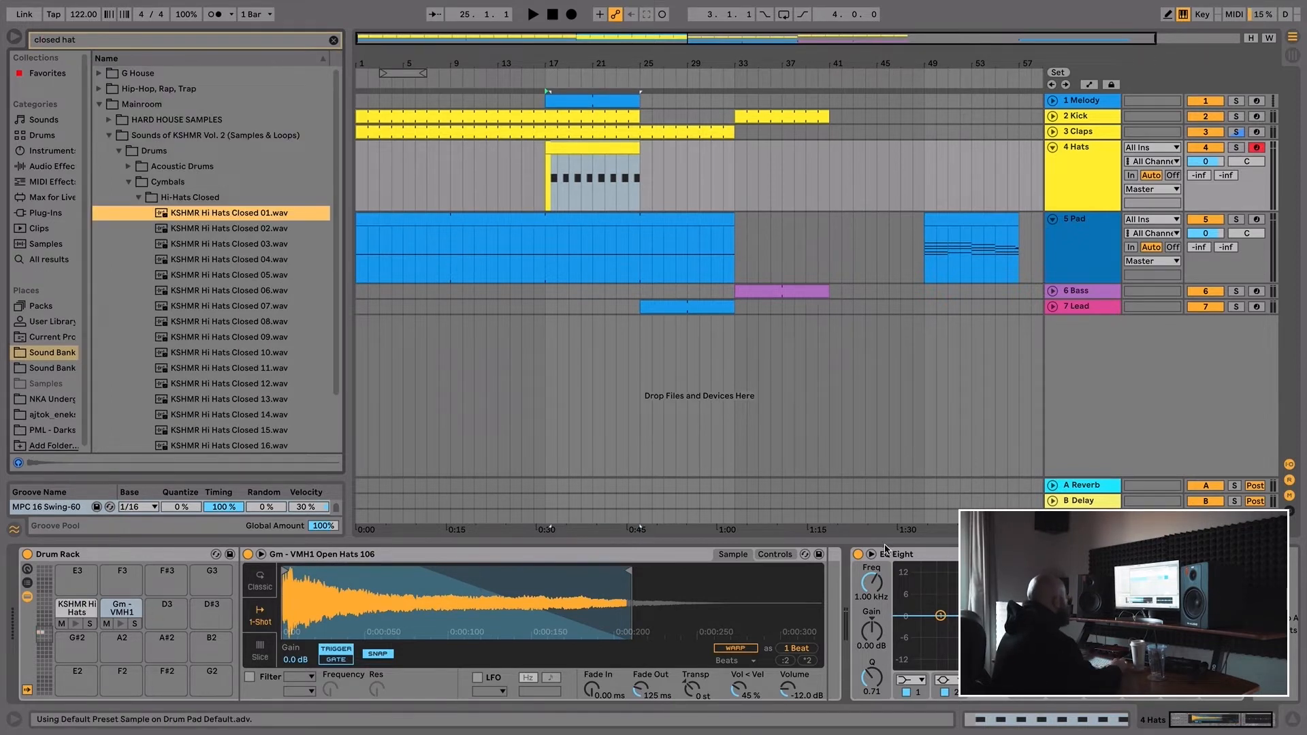
# - Set the first EQ Eight band on the Hats track to a low cut at about 346 Hz during playback
pyautogui.press('space')
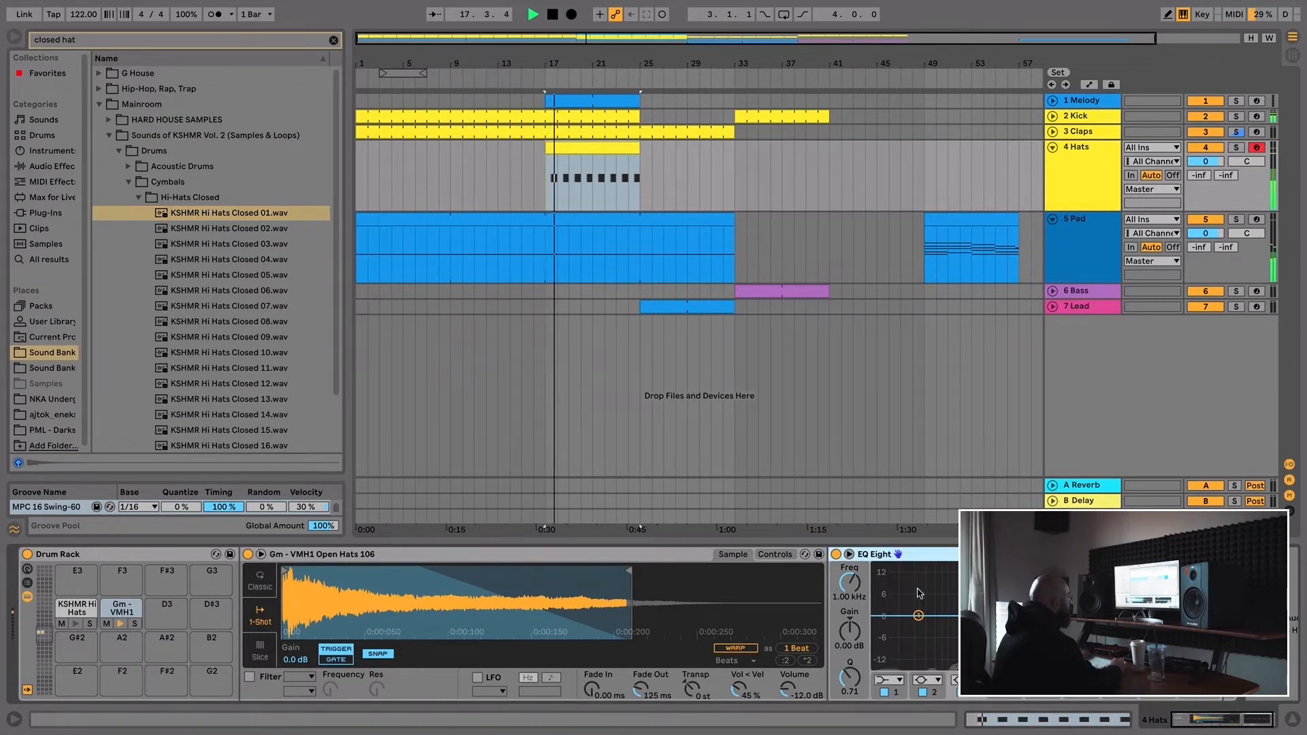
pyautogui.click(885, 679)
pyautogui.click(885, 596)
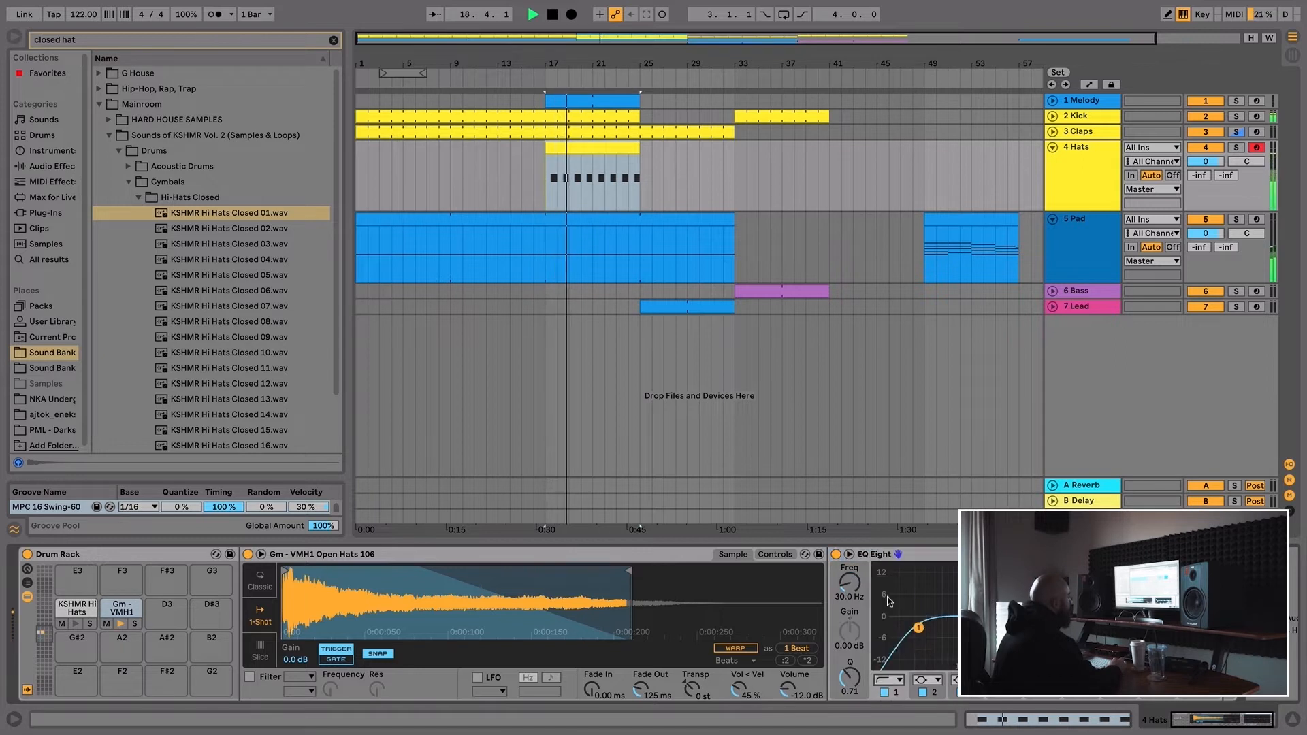
pyautogui.moveTo(851, 597); pyautogui.dragTo(851, 559)
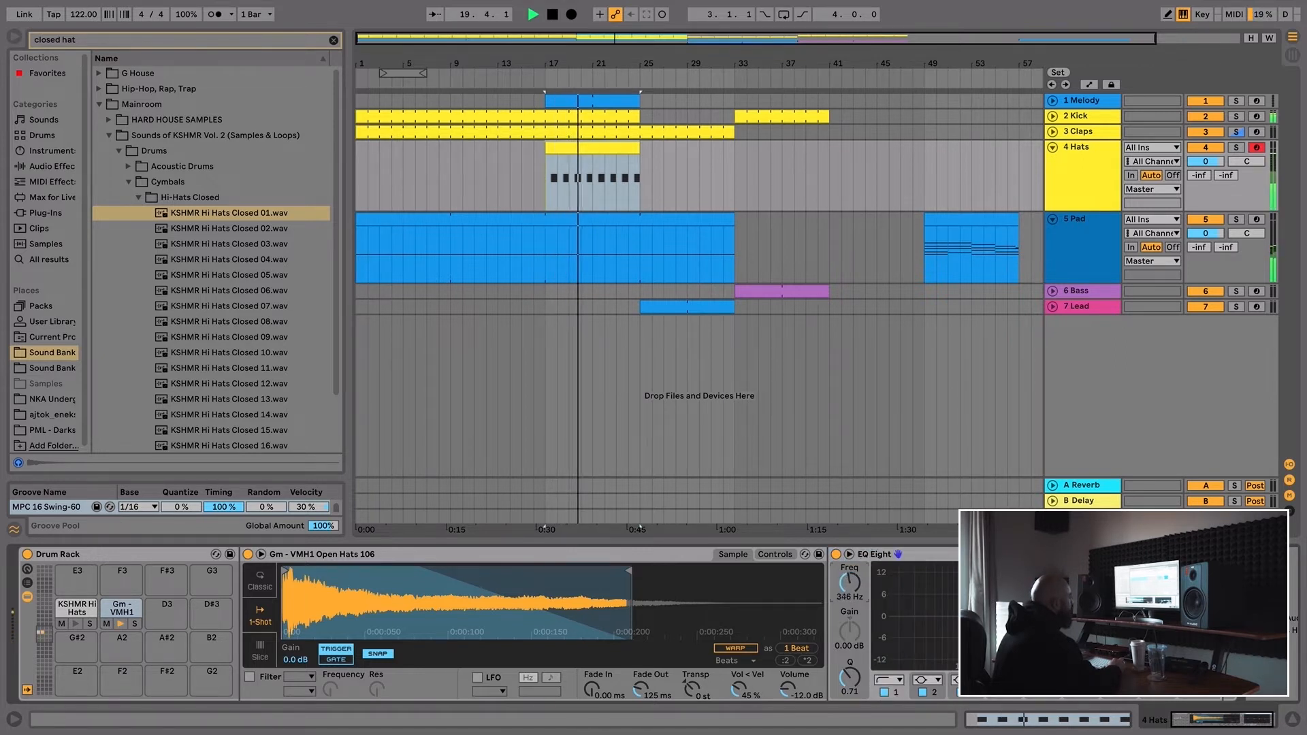
pyautogui.press('space')
# - Vary the closed hi-hat velocities in the Hats clip and duplicate the sixteenth-note pattern until it fills all eight bars
pyautogui.click(65, 606)
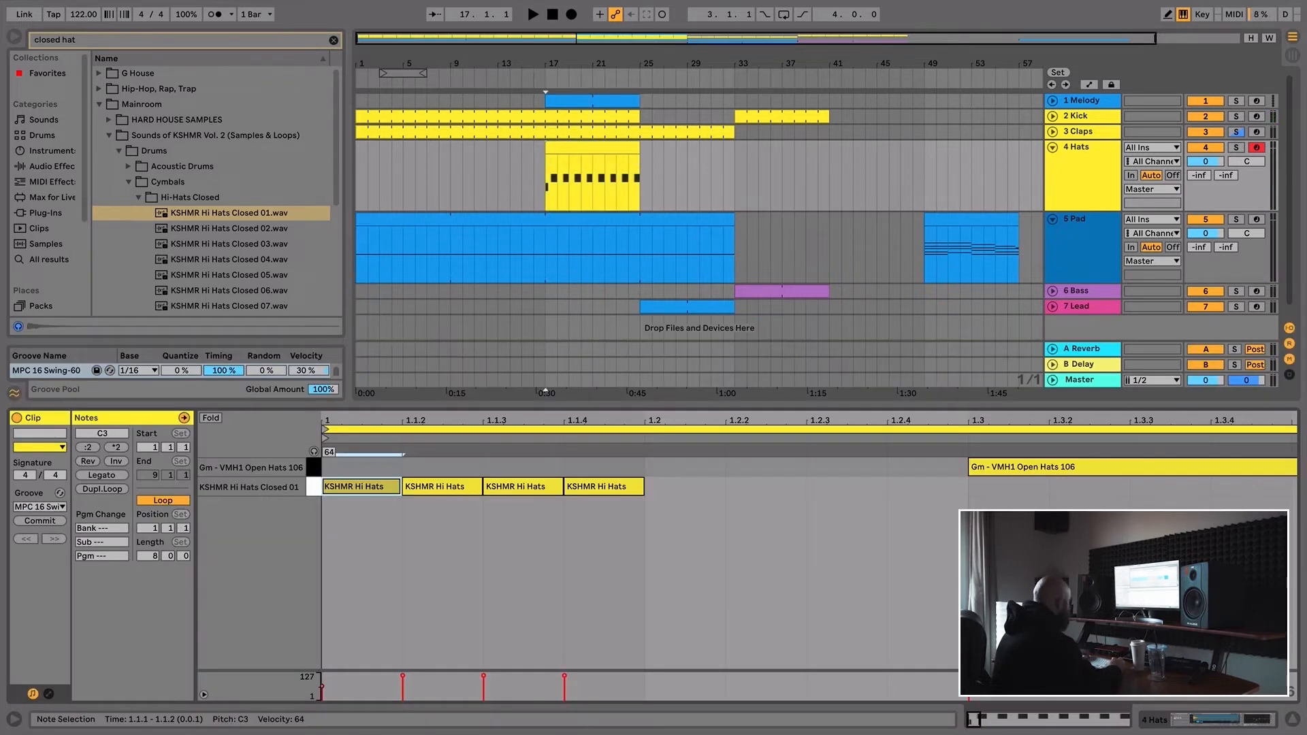
pyautogui.moveTo(322, 688); pyautogui.dragTo(322, 693)
pyautogui.hotkey('ctrl', 'd')
pyautogui.hotkey('ctrl', 'd')
pyautogui.hotkey('ctrl', 'd')
pyautogui.hotkey('ctrl', 'd')
pyautogui.hotkey('ctrl', 'd')
pyautogui.moveTo(388, 418)
pyautogui.mouseDown()
pyautogui.moveTo(389, 392)
pyautogui.moveTo(399, 420)
pyautogui.mouseUp()
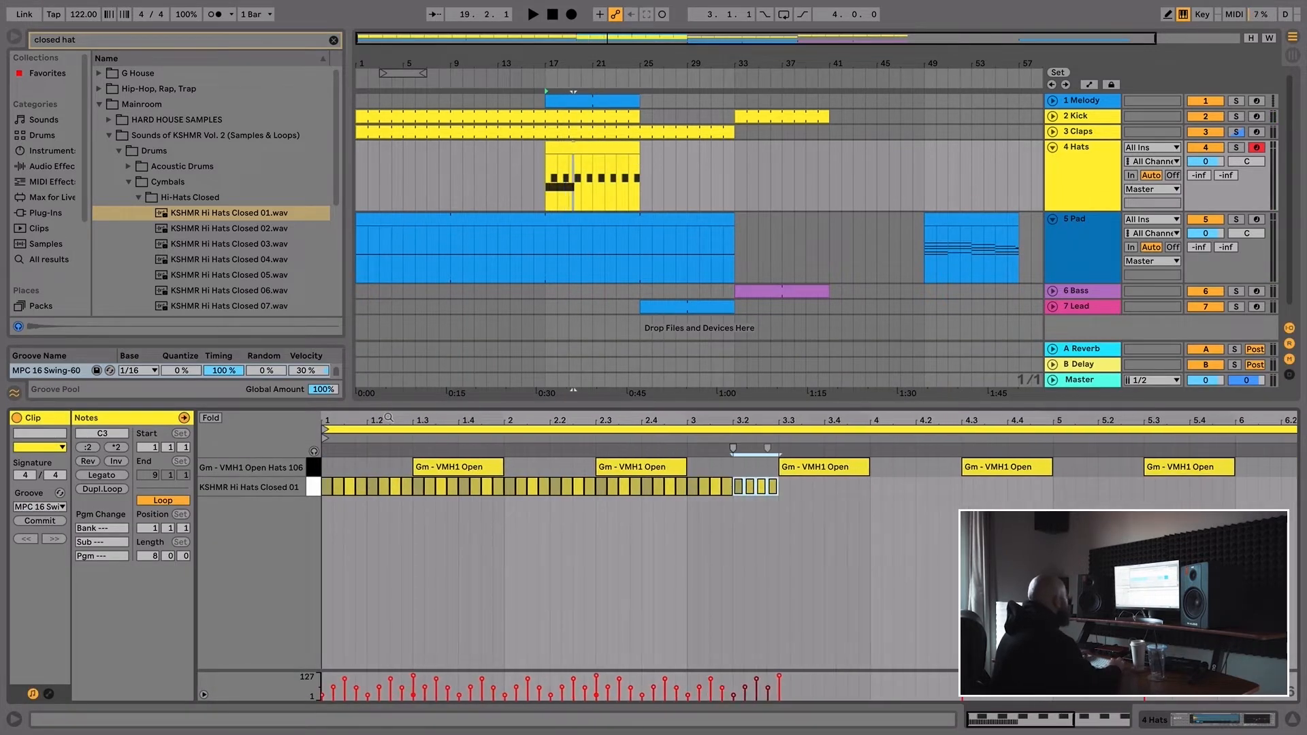
pyautogui.hotkey('ctrl', 'd')
pyautogui.hotkey('ctrl', 'd')
pyautogui.hotkey('ctrl', 'd')
pyautogui.hotkey('ctrl', 'd')
pyautogui.hotkey('ctrl', 'd')
pyautogui.hotkey('ctrl', 'd')
pyautogui.hotkey('ctrl', 'd')
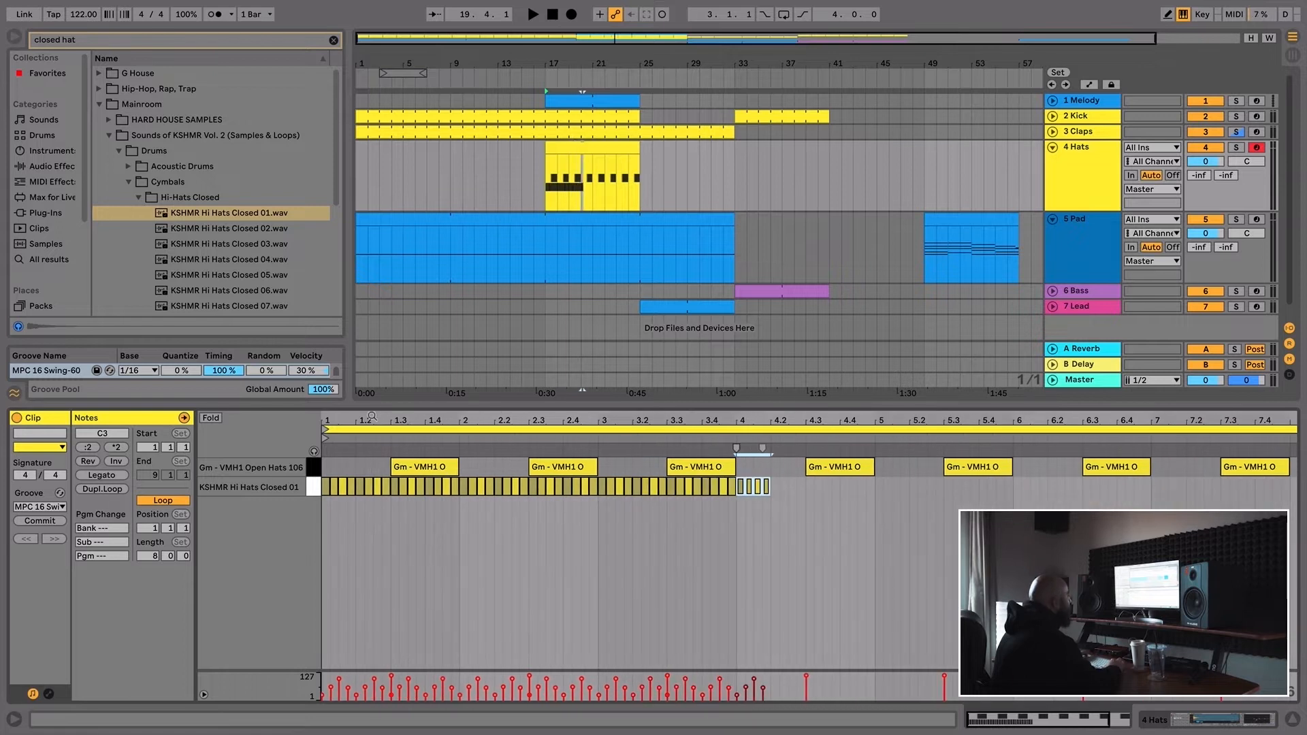
pyautogui.hotkey('ctrl', 'd')
pyautogui.hotkey('ctrl', 'd')
pyautogui.hotkey('ctrl', 'd')
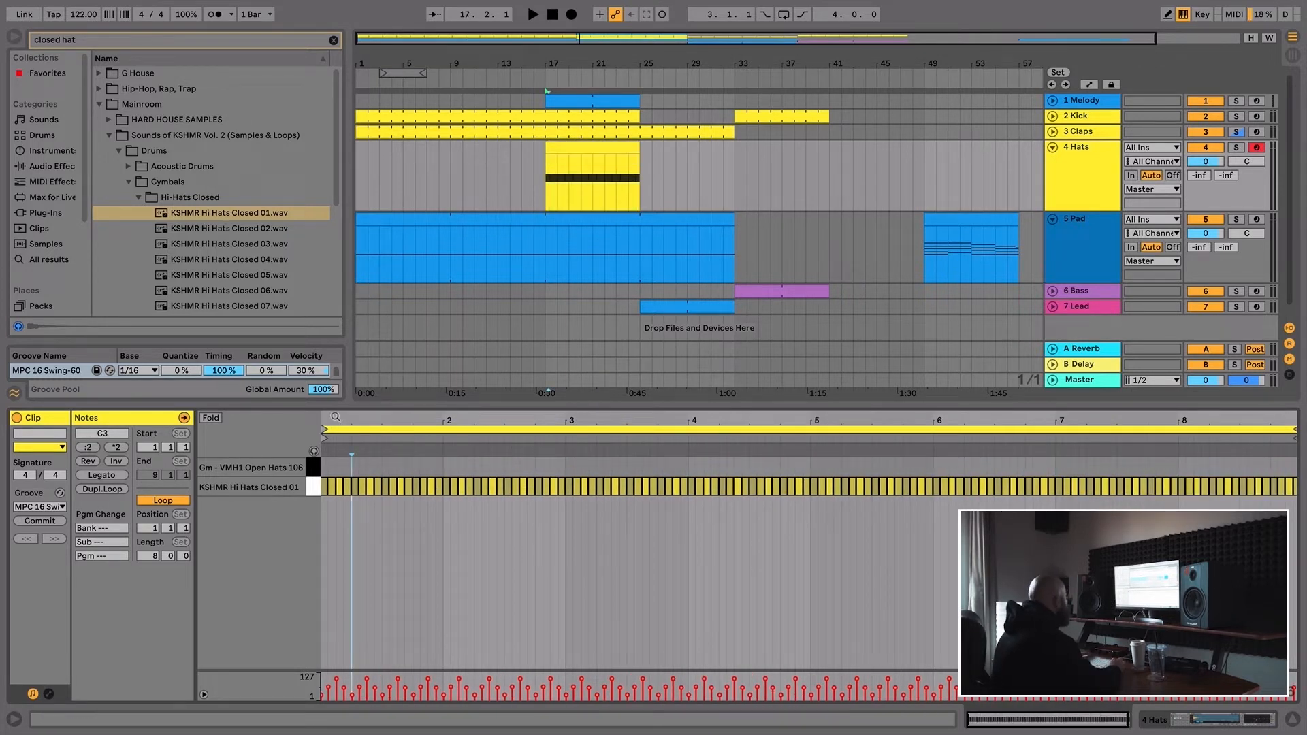
pyautogui.moveTo(336, 417); pyautogui.dragTo(338, 446)
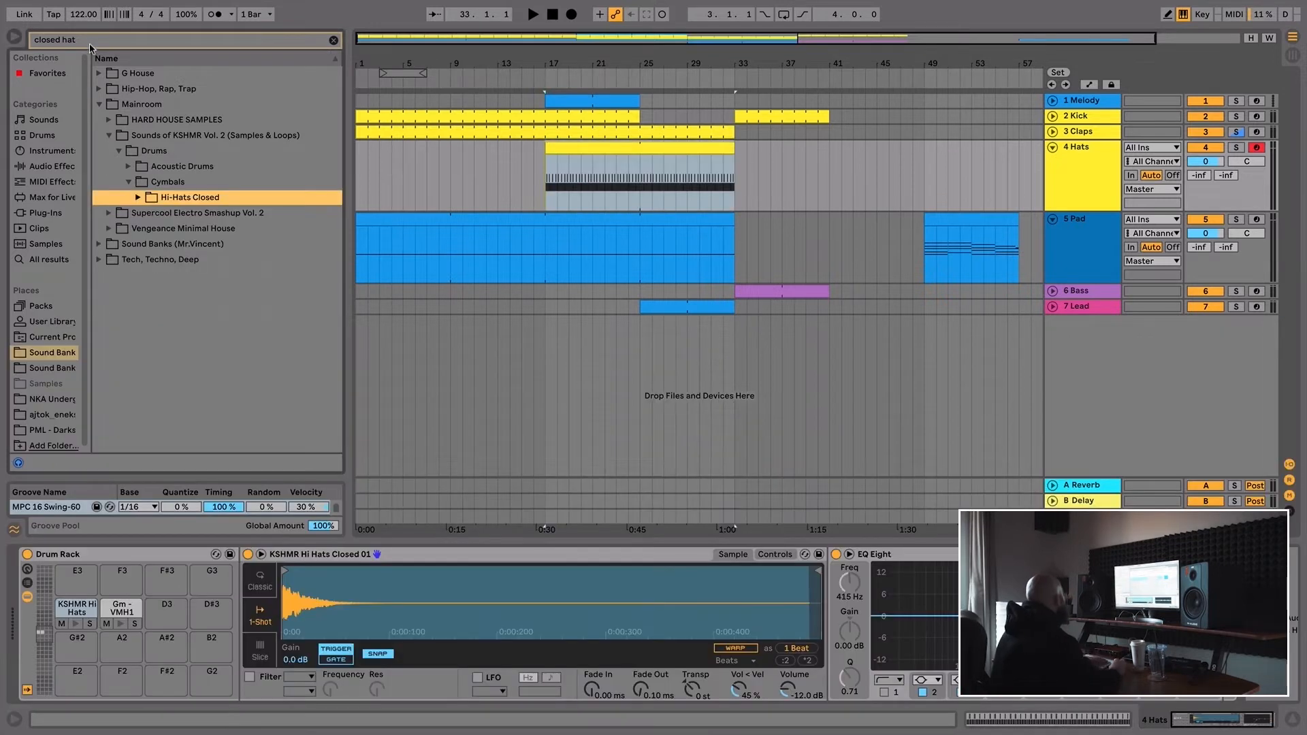
# - Clear the browser search, find the 10 AT Bird Shack - Snare sample in the Sound Banks and add it to the Claps drum rack
pyautogui.doubleClick(90, 43)
pyautogui.press('BackSpace')
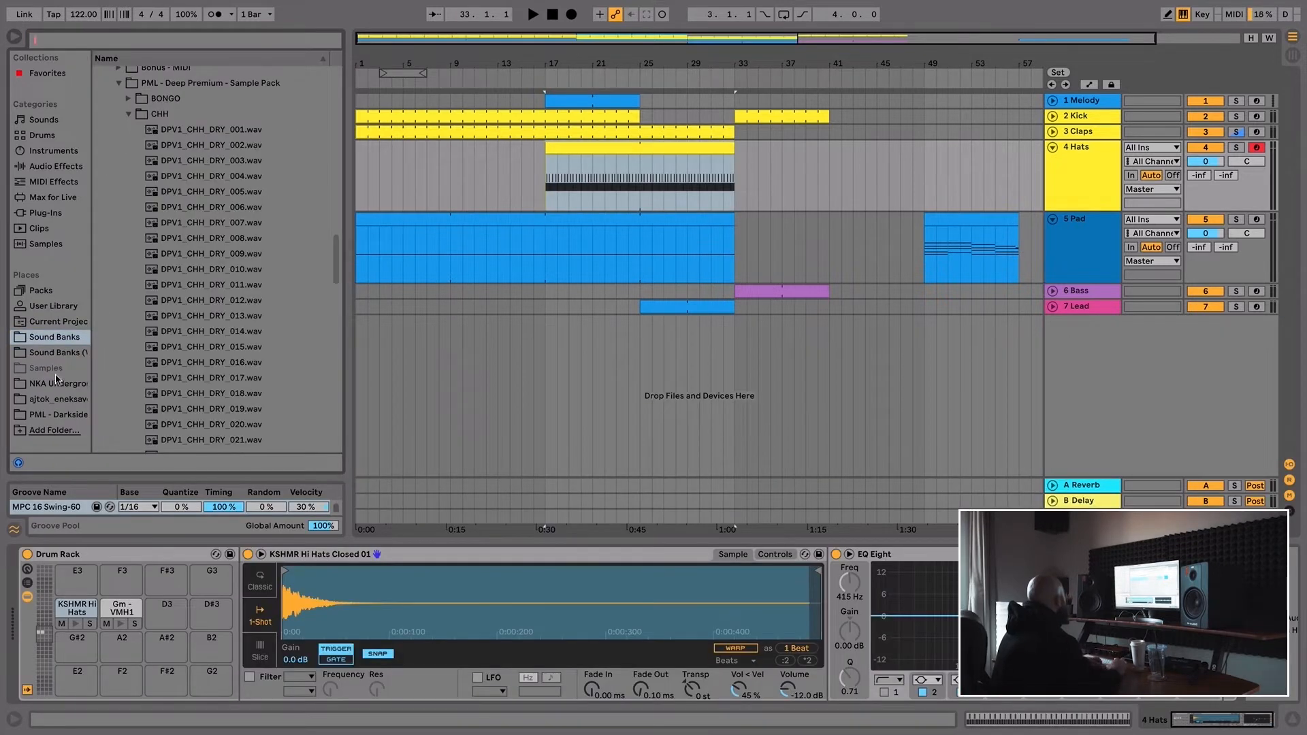
pyautogui.click(136, 85)
pyautogui.doubleClick(162, 263)
pyautogui.doubleClick(154, 289)
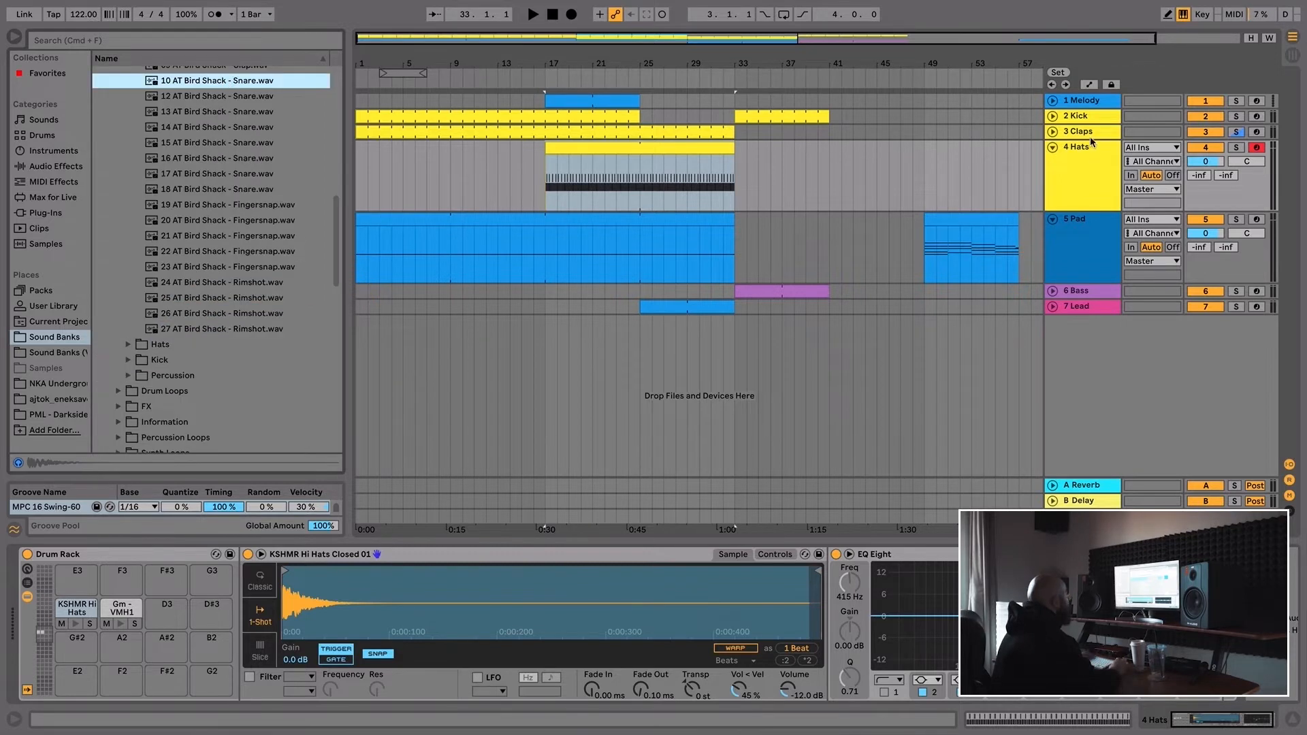
pyautogui.click(1083, 132)
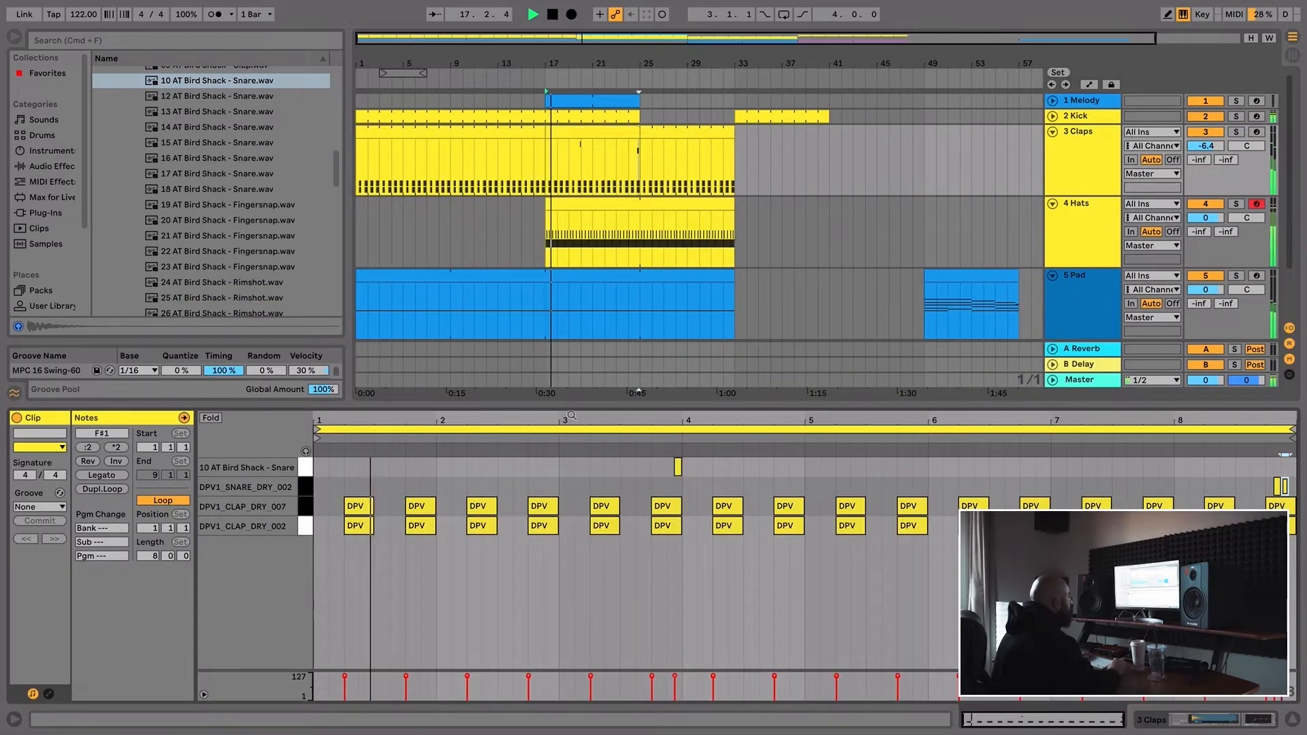
pyautogui.hscroll(-1, 805, 565)
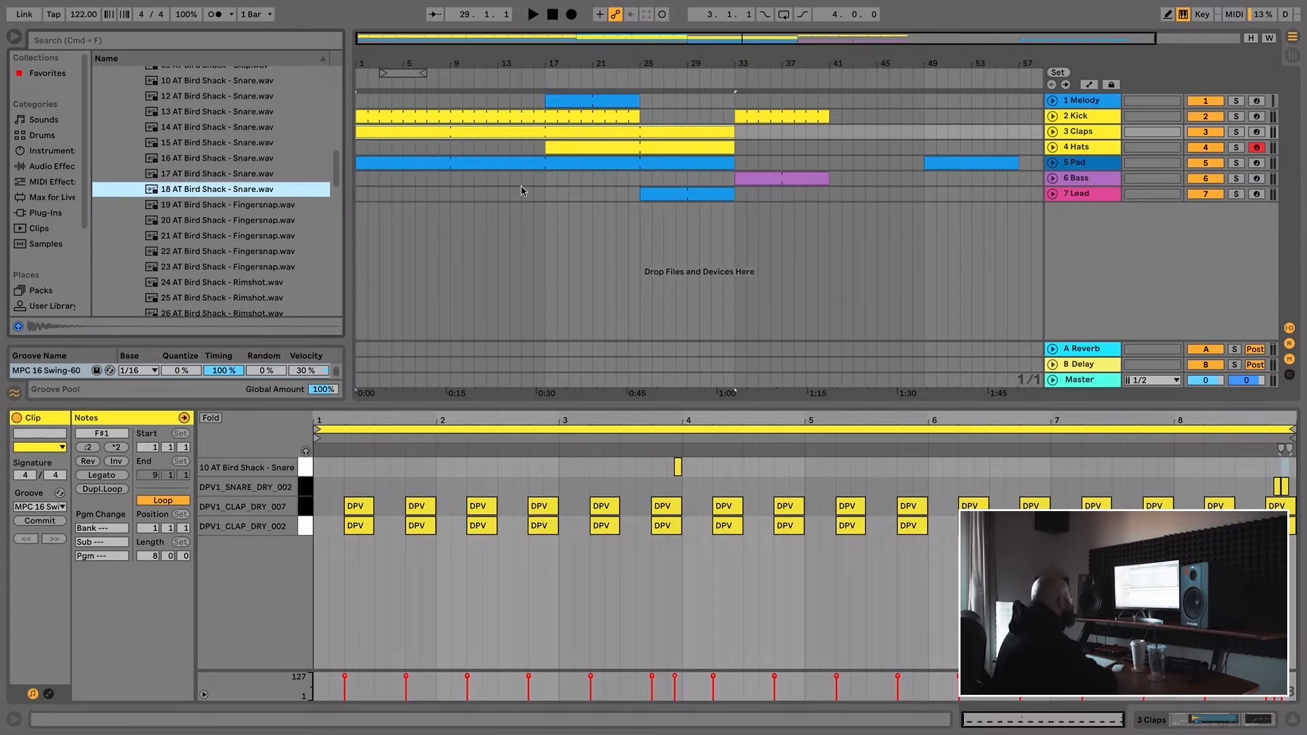
# - Place the NKUH001 - FX 009 sample from the NKA Underground folder on a new audio track starting at bar 17
pyautogui.click(521, 186)
pyautogui.scroll(-4, 54, 218)
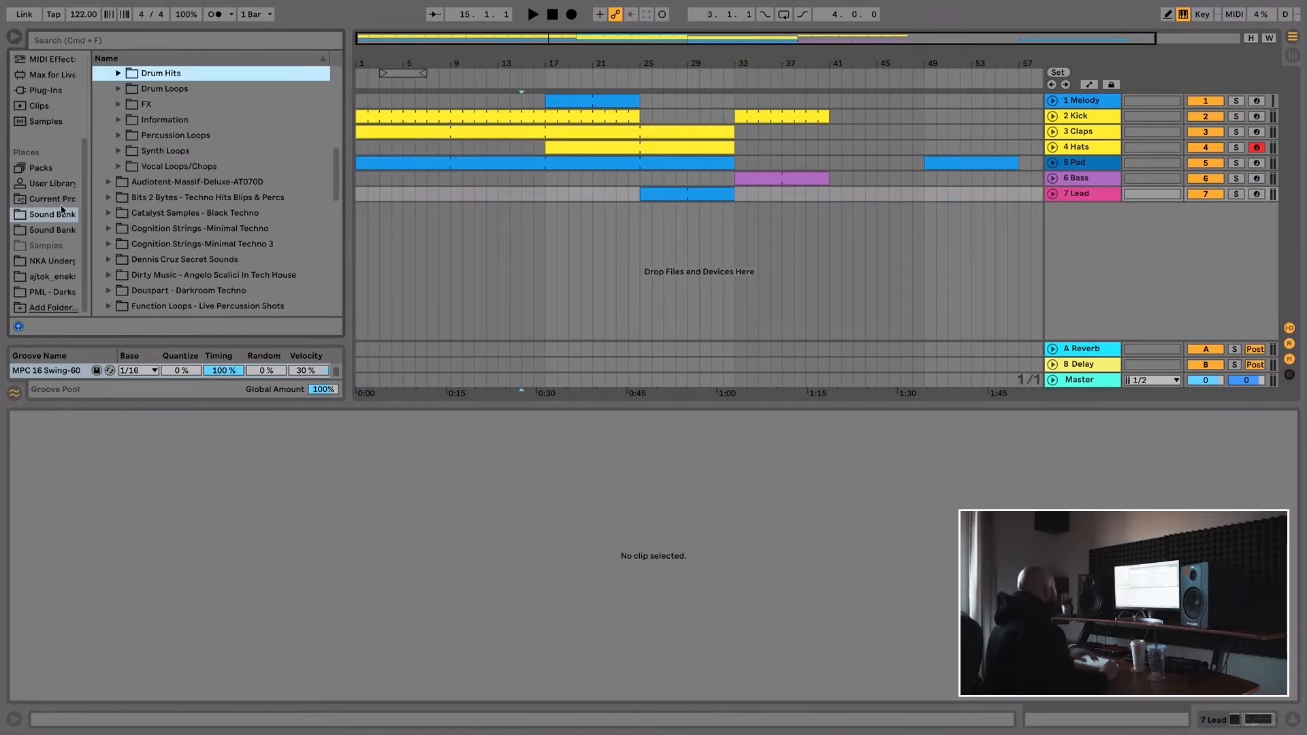
pyautogui.click(56, 259)
pyautogui.moveTo(164, 173); pyautogui.dragTo(643, 229)
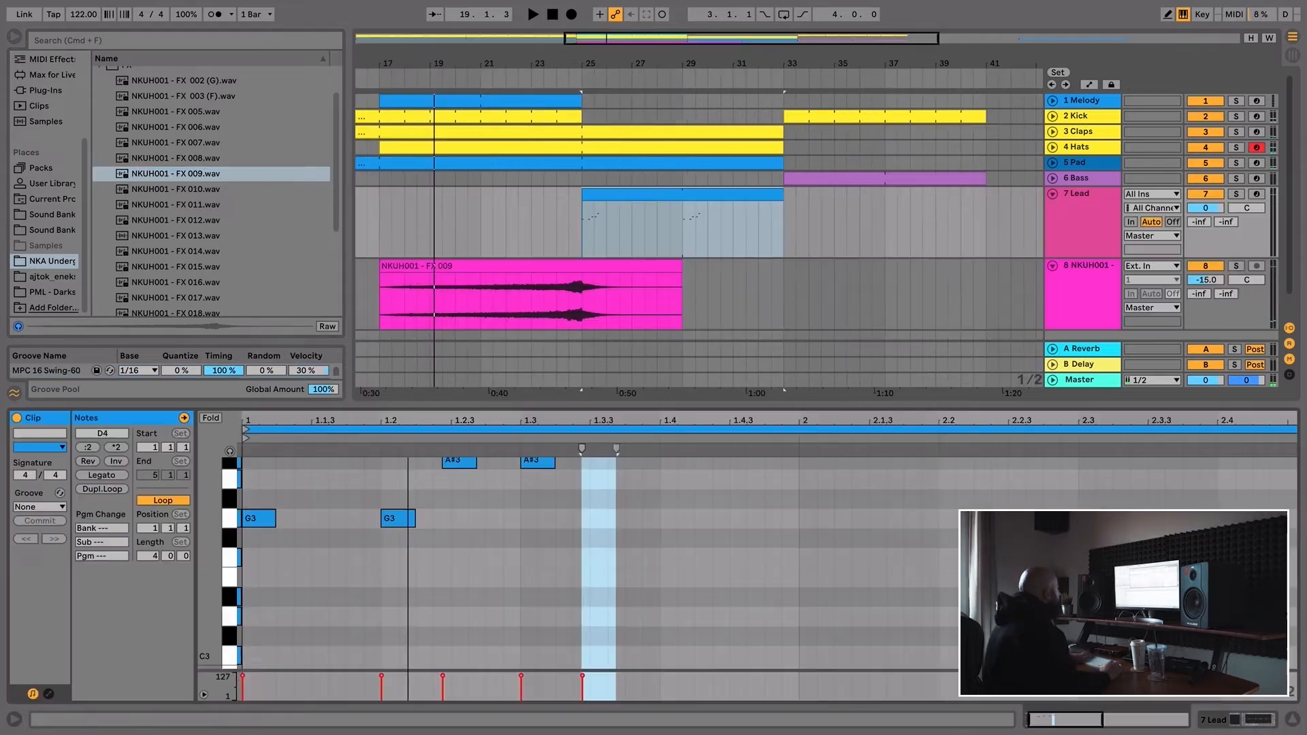
# - Delete the notes from beat 1.2 to the end of the first bar in the Lead clip
pyautogui.hscroll(-1, 407, 493)
pyautogui.moveTo(401, 452); pyautogui.dragTo(805, 627)
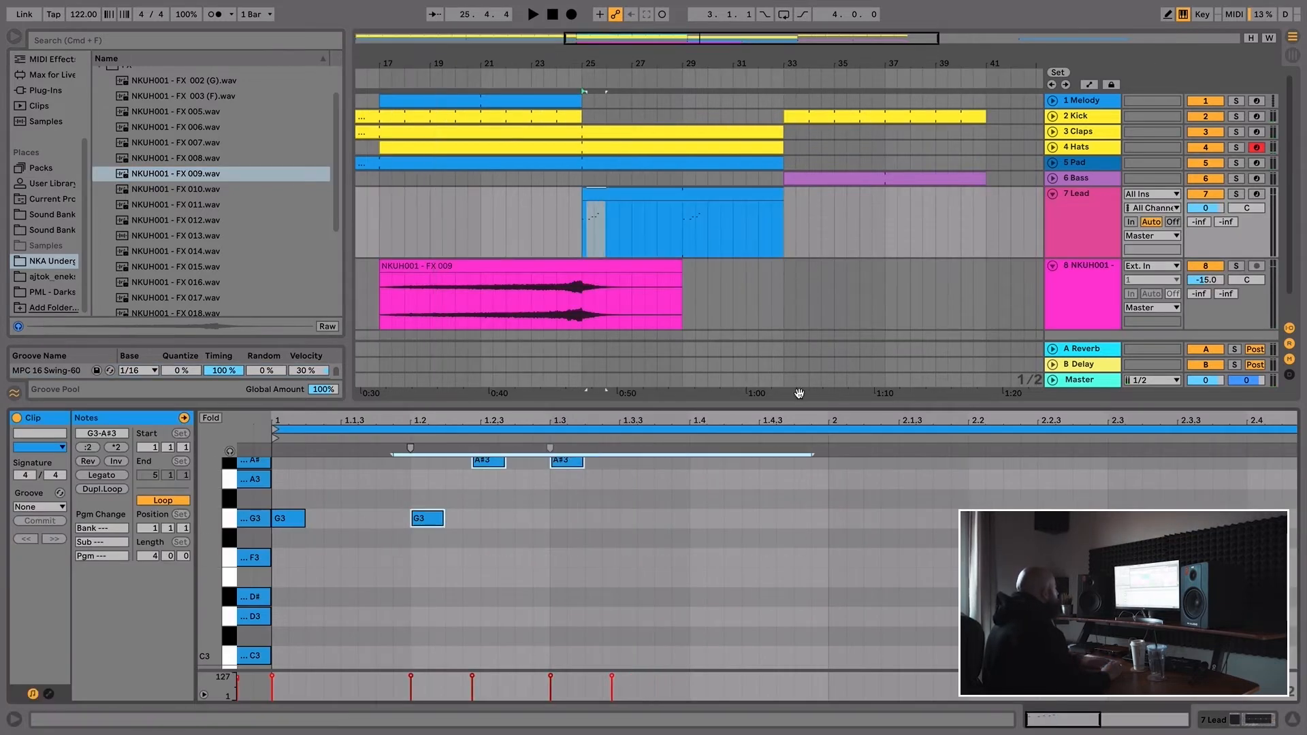
pyautogui.press('Delete')
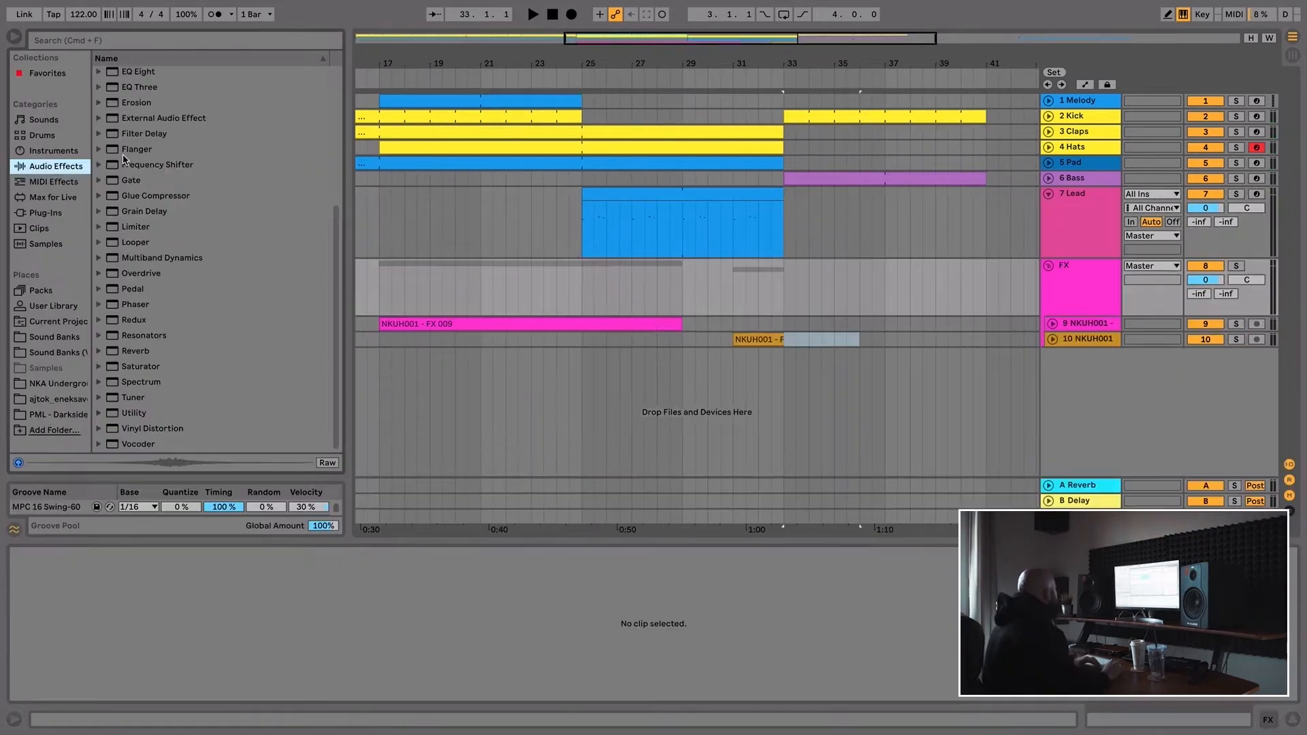
# - Search the audio effects for delay and add the Delay device to the second NKUH001 track in the FX group
pyautogui.press('super+f')
pyautogui.write('delay')
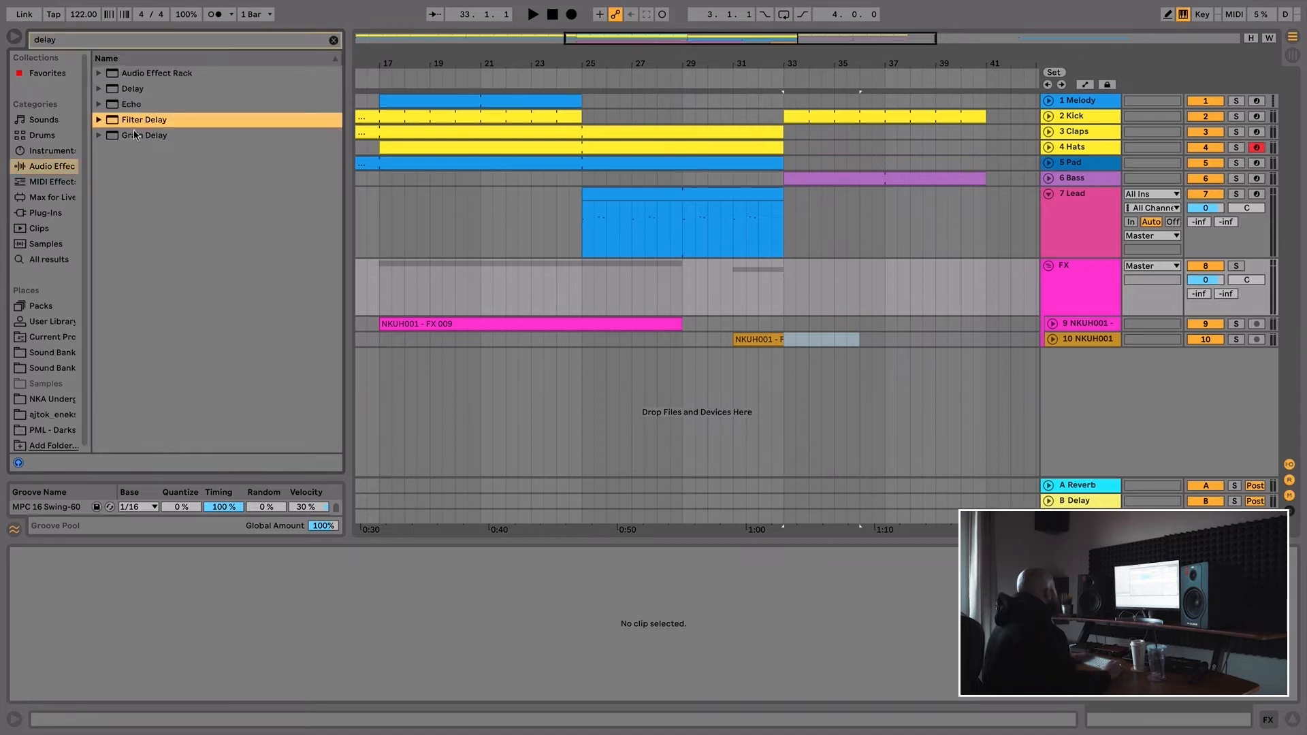
pyautogui.moveTo(136, 89); pyautogui.dragTo(737, 344)
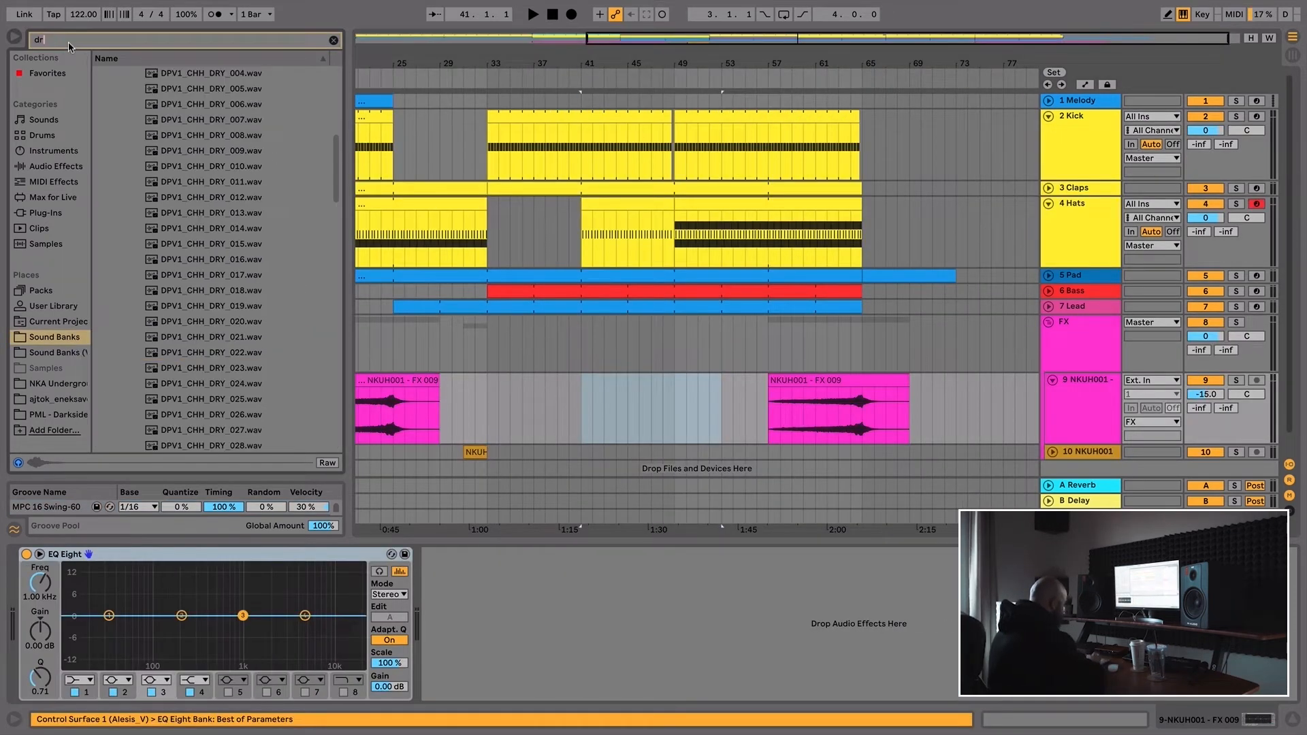
# - Switch back to Ableton Live and add NVT 025- You Are The Sun (124 BPM) from the Vocals folder near bar 65
pyautogui.click(187, 306)
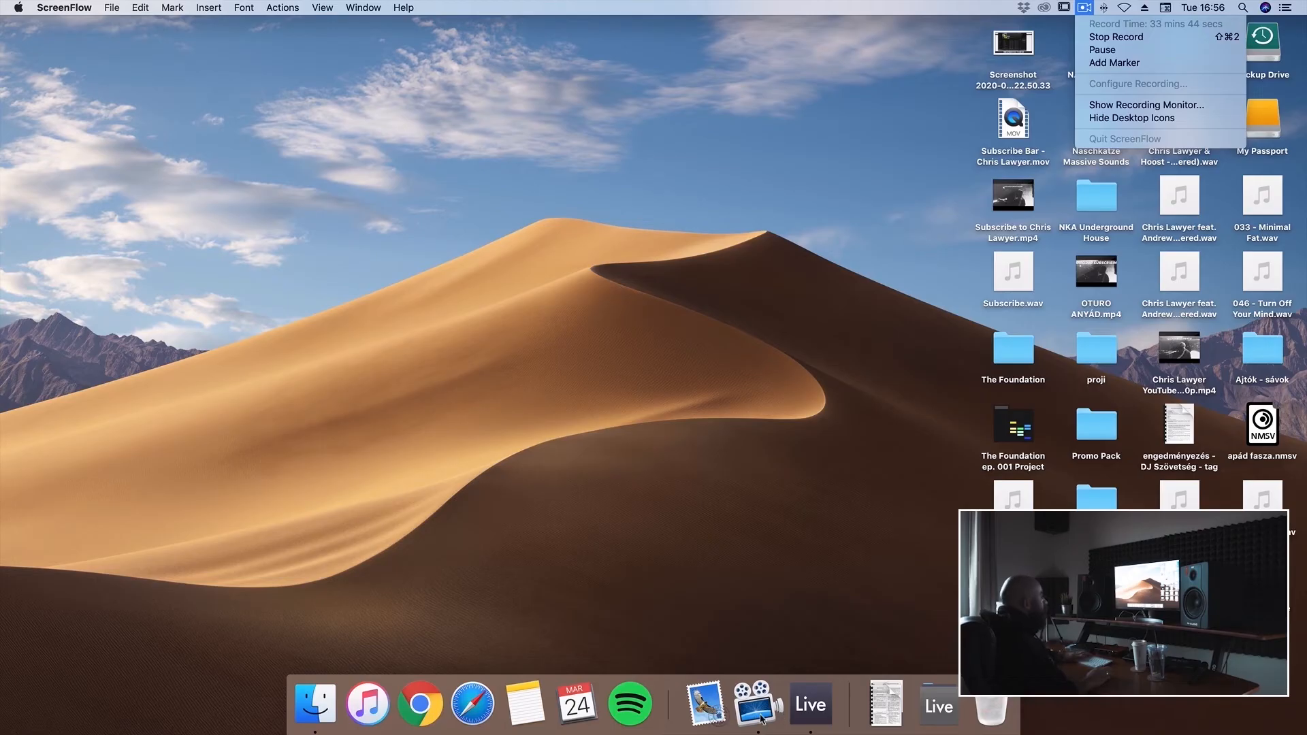
pyautogui.click(797, 705)
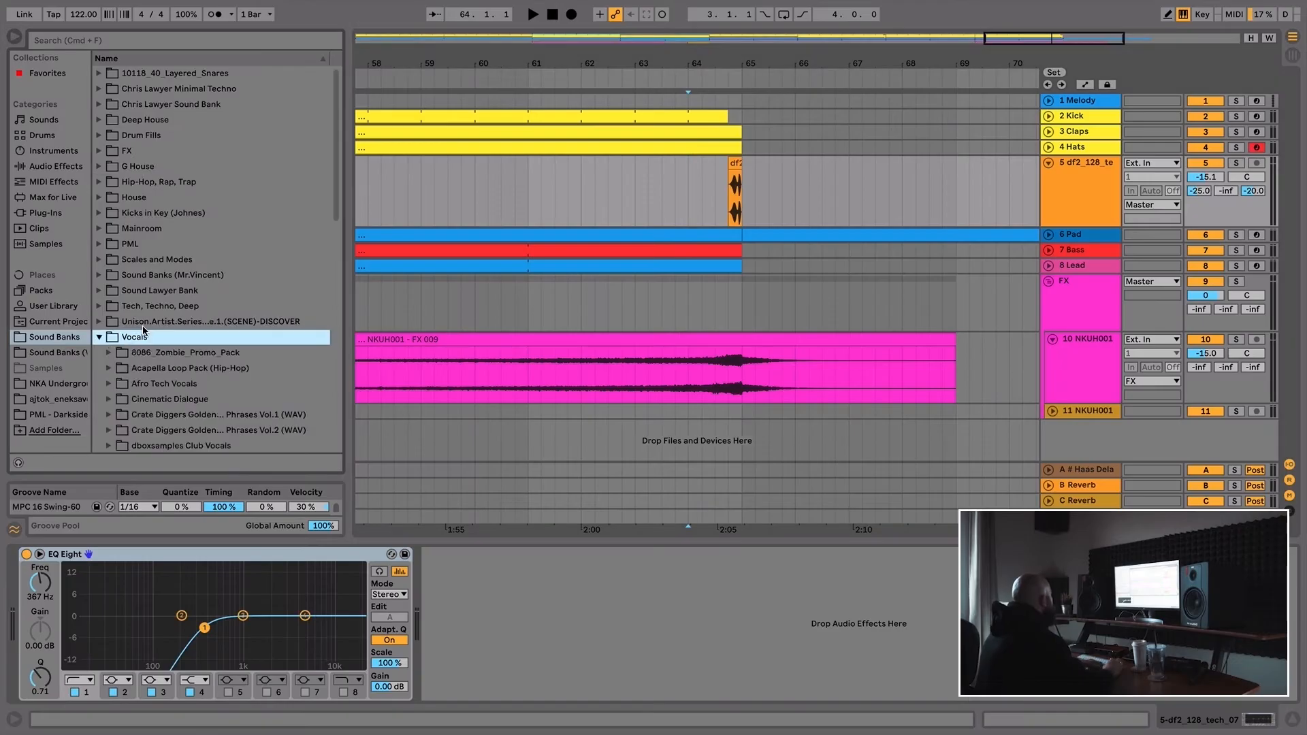
pyautogui.scroll(-10, 164, 303)
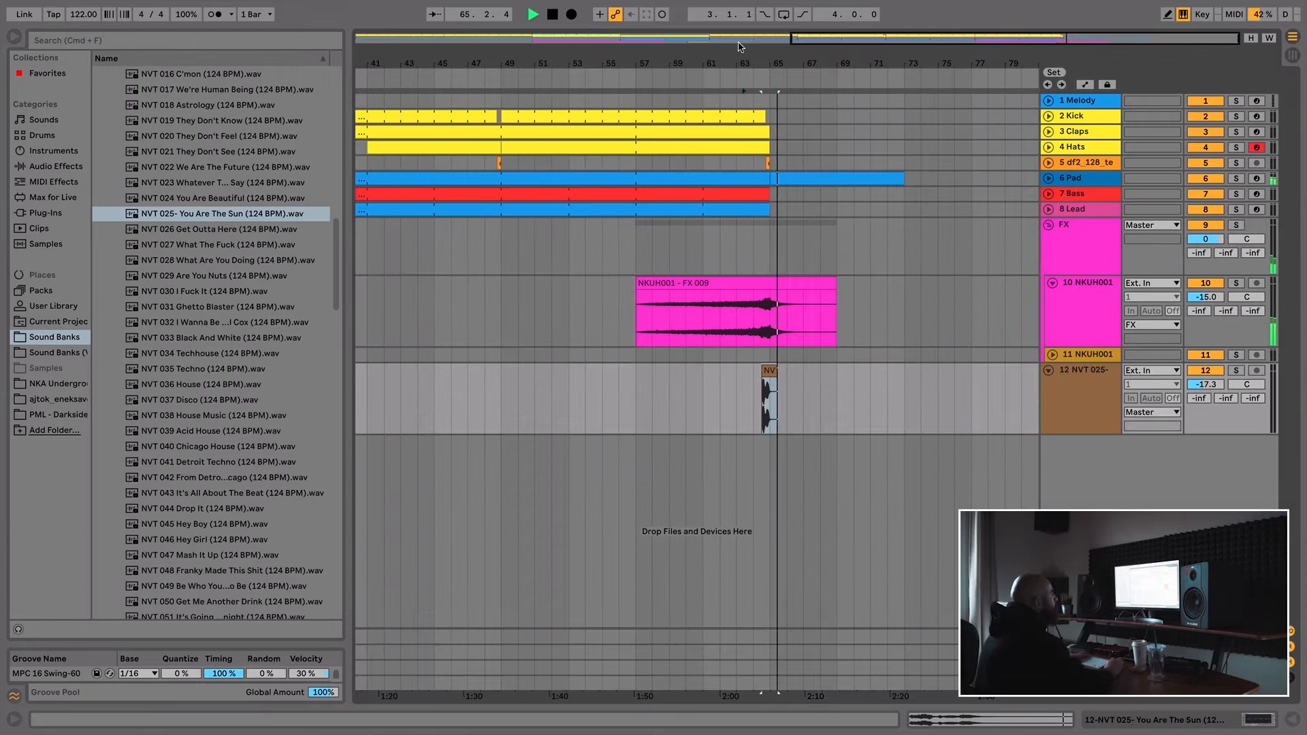
# - Select the Hats clips from bar 49 to bar 65 and unfold the Hats track
pyautogui.click(715, 146)
pyautogui.click(1022, 146)
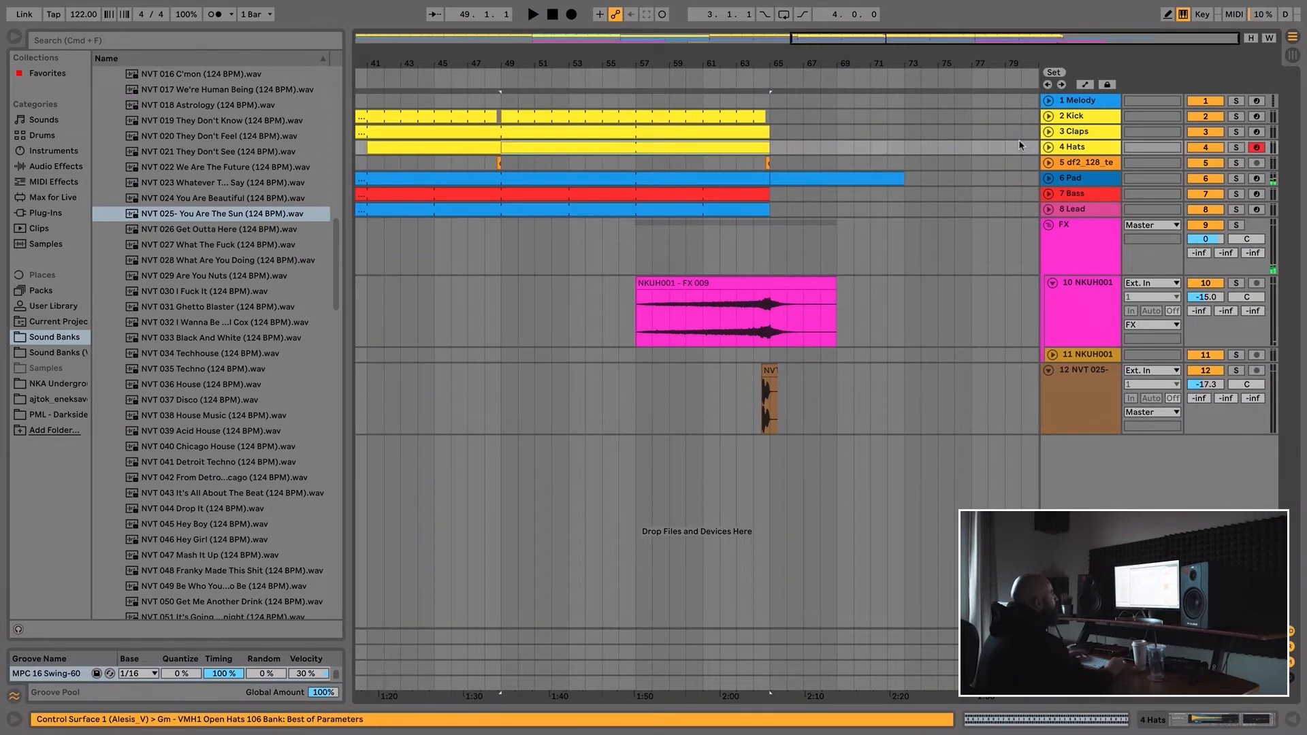
pyautogui.click(1049, 147)
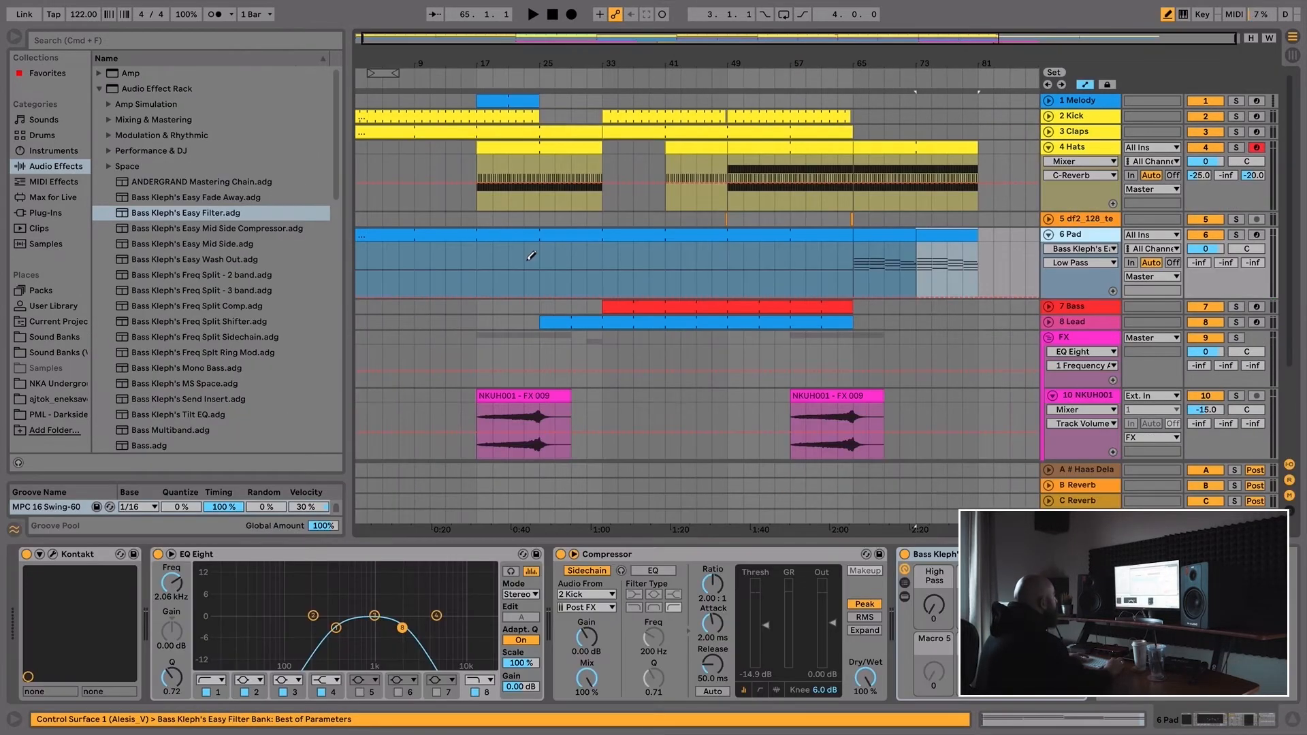
# - Shape the Pad's Low Pass automation to dip at bar 65 and rise towards bar 81, and duplicate the Pad's bars 73 to 81
pyautogui.moveTo(862, 297); pyautogui.dragTo(847, 298)
pyautogui.moveTo(702, 304); pyautogui.dragTo(930, 310)
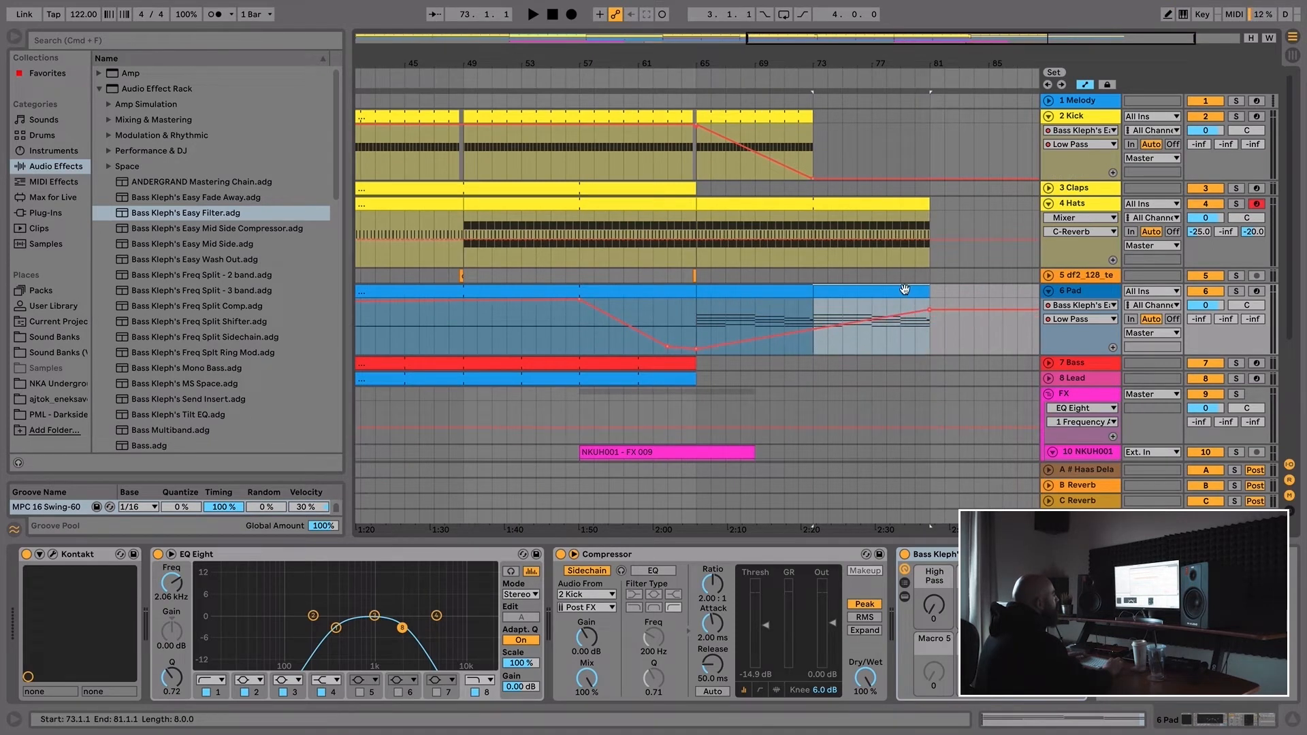
pyautogui.press('super+d')
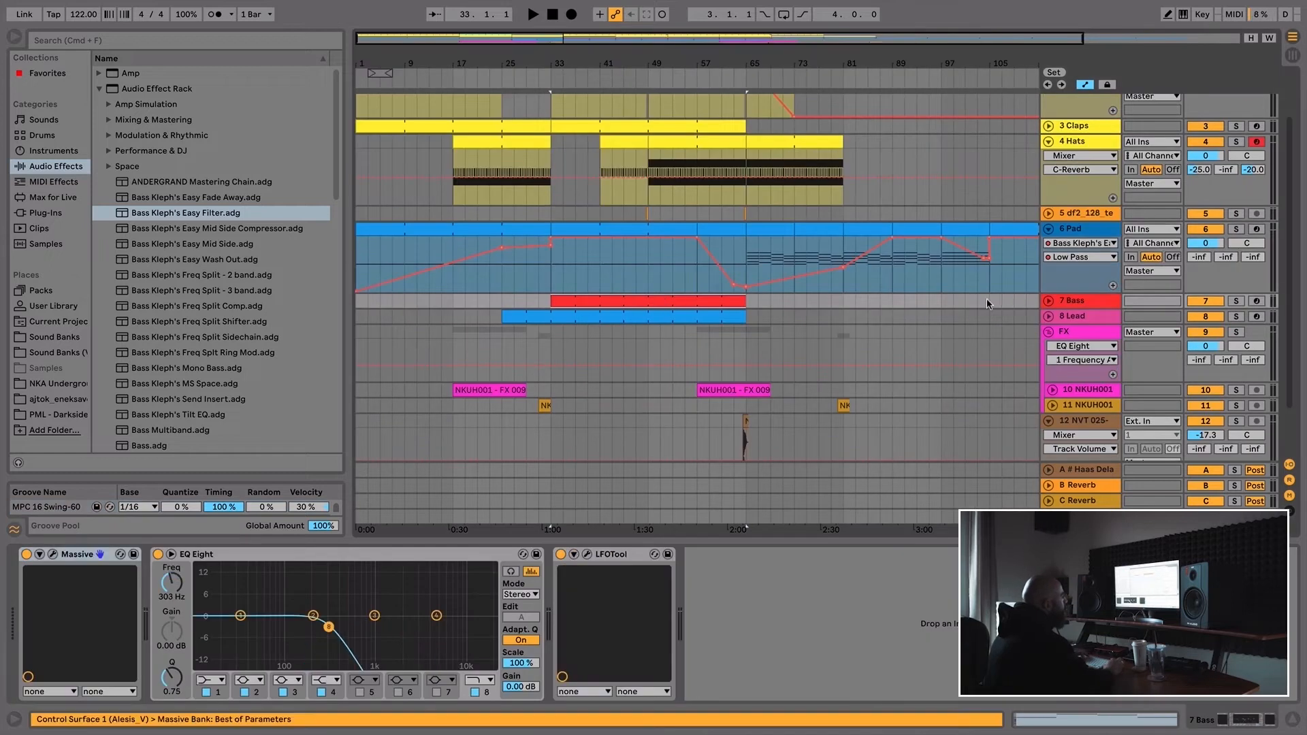
# - Paste the Bass clips from bars 33 to 65 onto the Bass track at bar 105
pyautogui.click(989, 301)
pyautogui.press('super+v')
pyautogui.scroll(3, 986, 301)
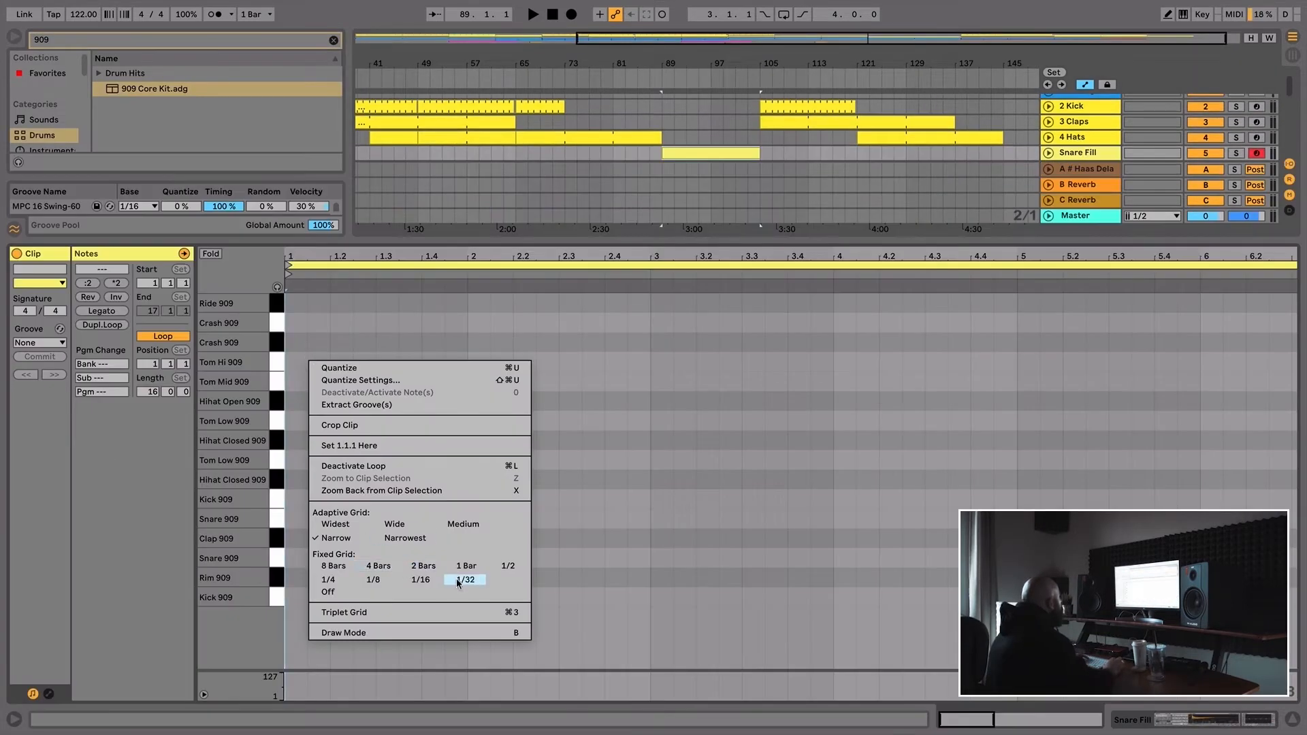
# - Set the Snare Fill clip's grid to 1/16 and draw a velocity ramp that rises across the snare notes
pyautogui.click(423, 578)
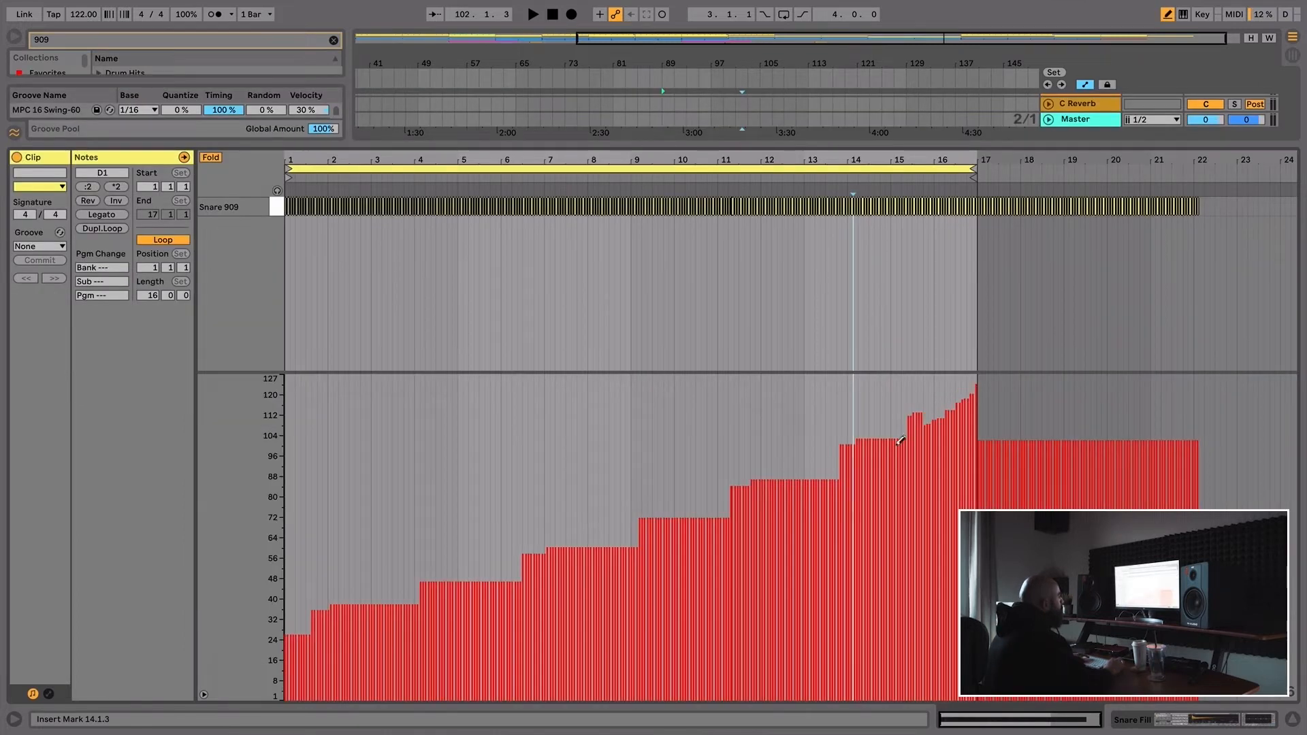
pyautogui.moveTo(900, 440)
pyautogui.mouseDown()
pyautogui.moveTo(708, 531)
pyautogui.moveTo(274, 676)
pyautogui.mouseUp()
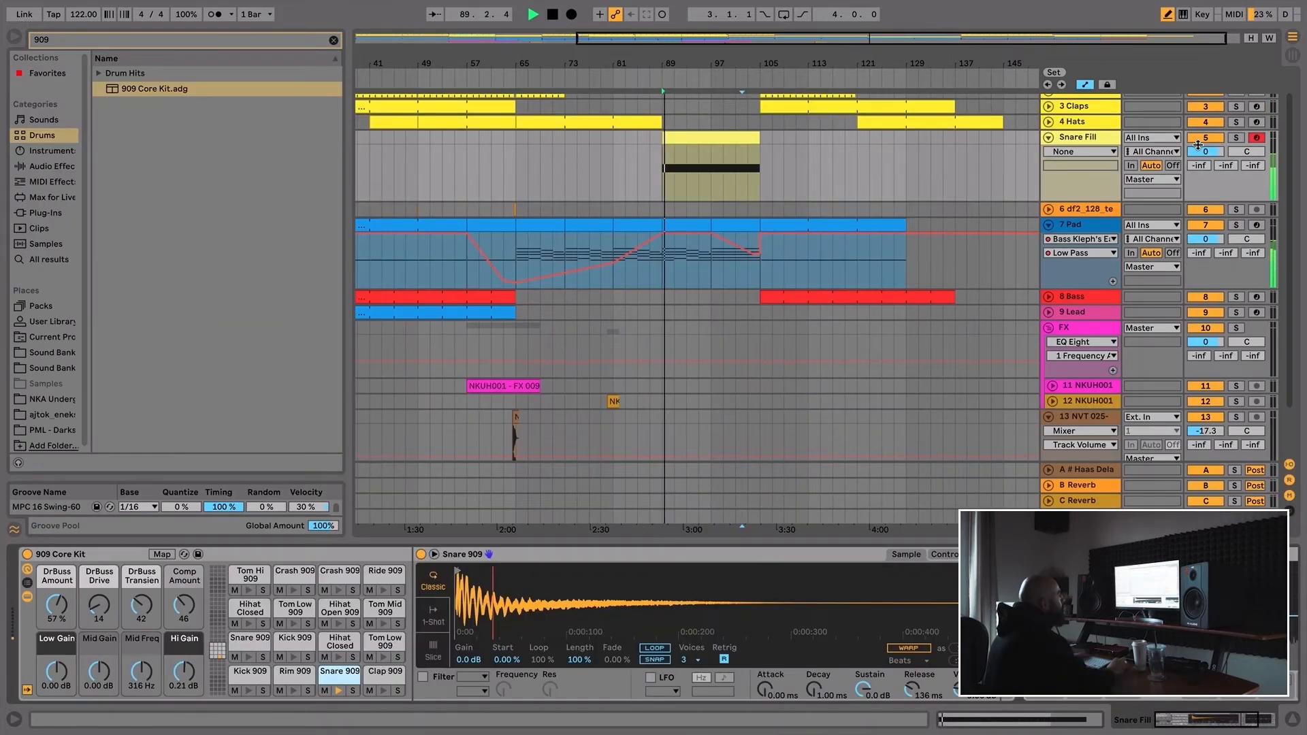
pyautogui.press('b')
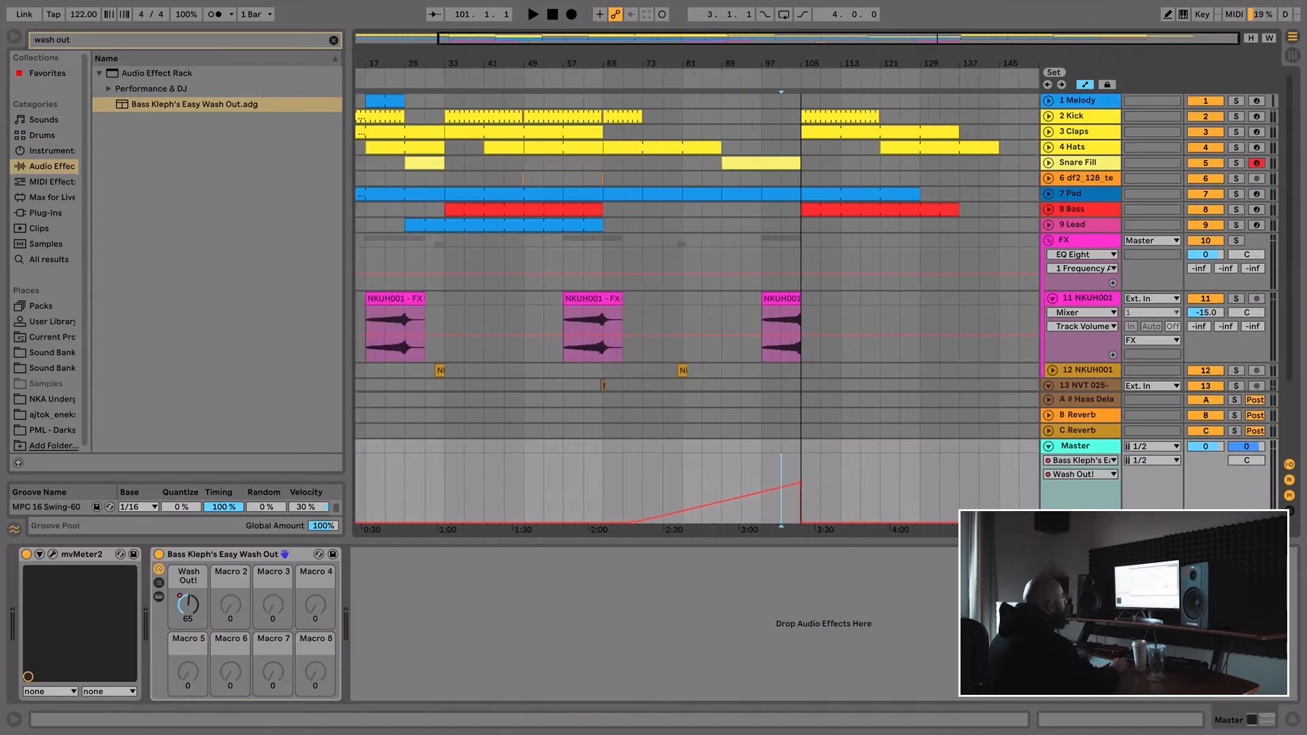
# - Copy the NVT 025- You Are The Sun vocal clip and position the copy so it ends at bar 105, with playback running
pyautogui.scroll(-2, 614, 266)
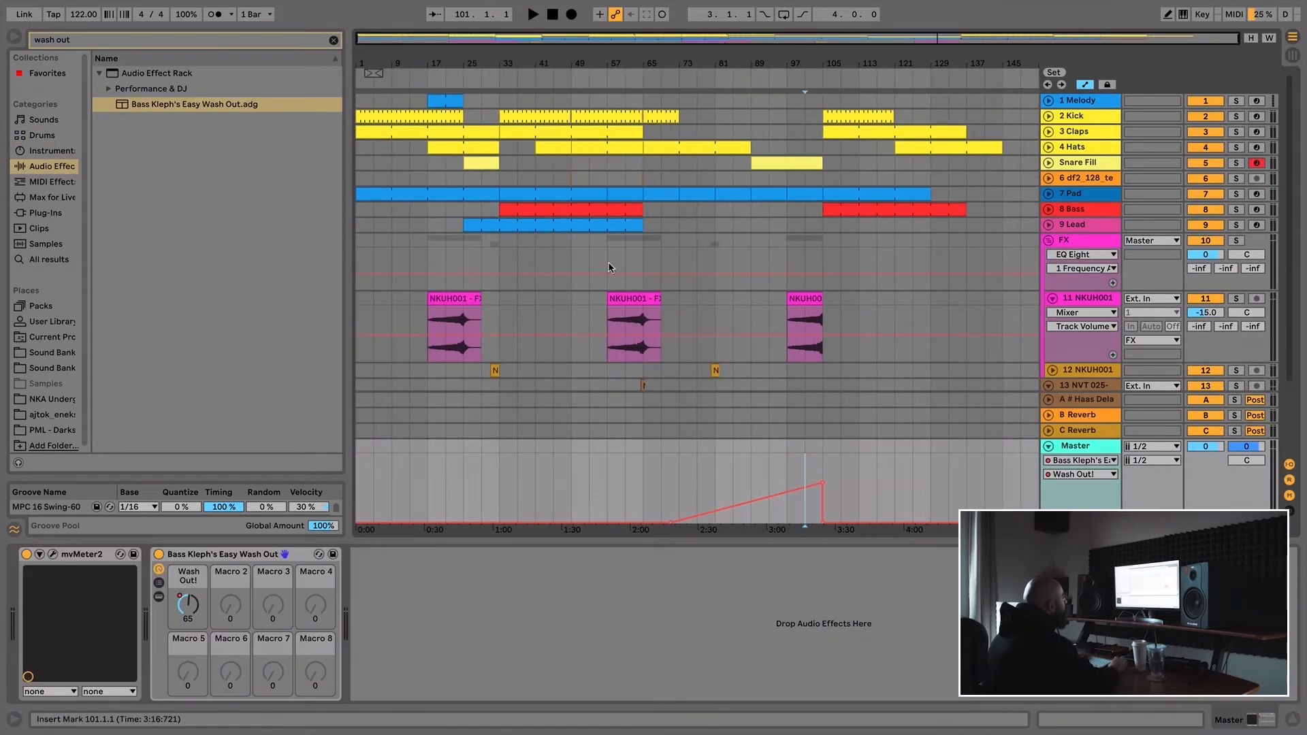
pyautogui.scroll(-3, 610, 266)
pyautogui.click(631, 294)
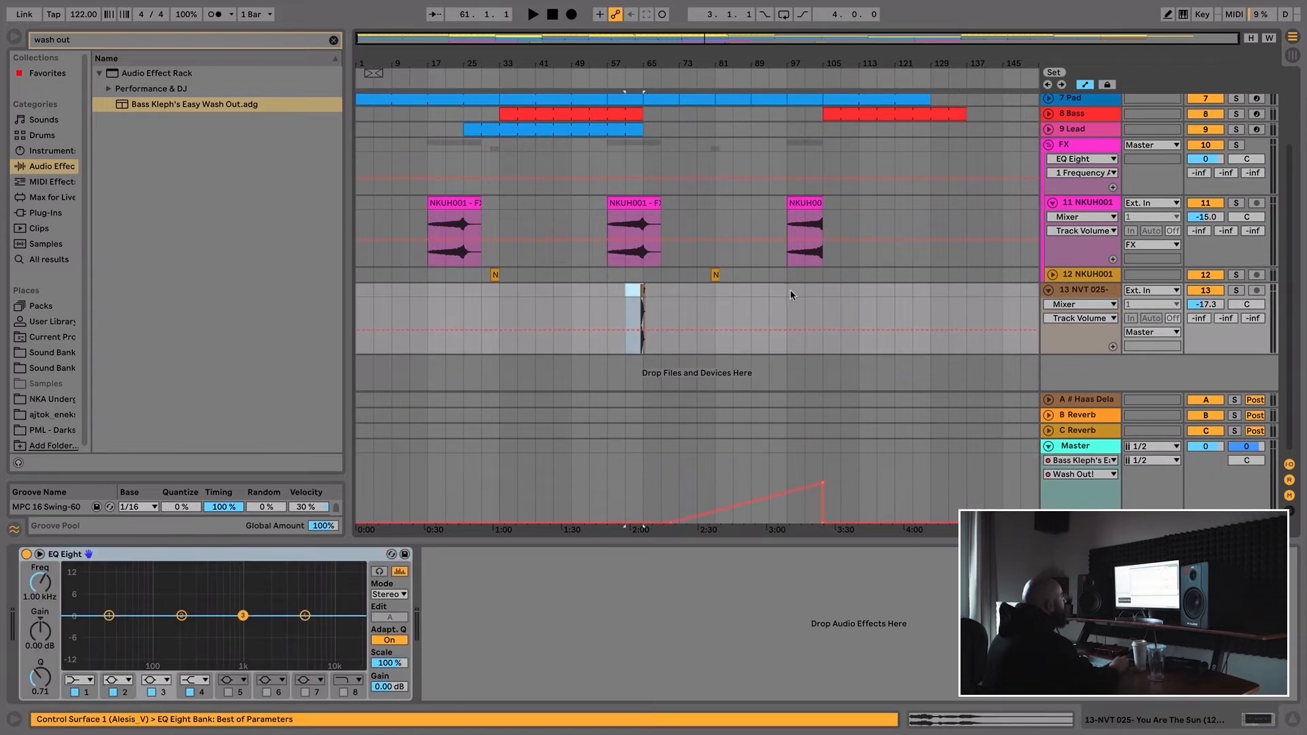
pyautogui.click(769, 291)
pyautogui.press('space')
pyautogui.moveTo(811, 64); pyautogui.dragTo(738, 115)
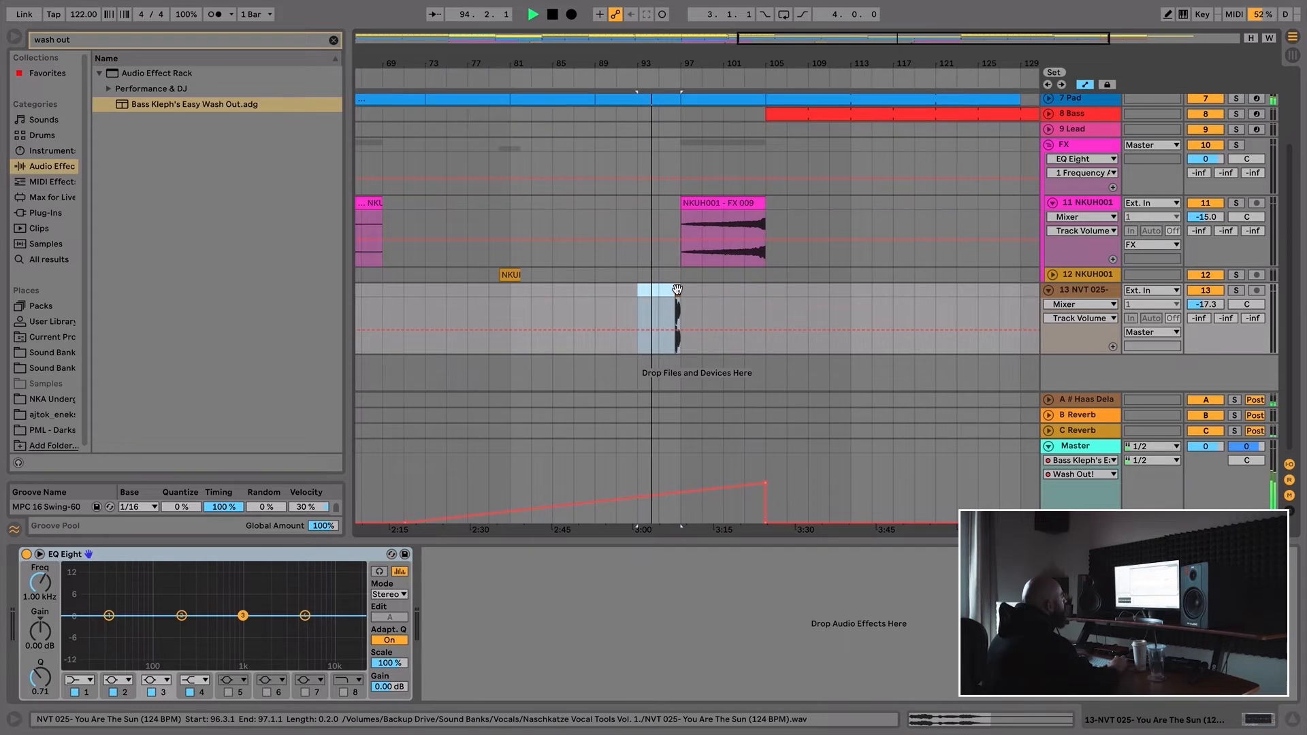
pyautogui.moveTo(680, 290); pyautogui.dragTo(762, 256)
pyautogui.scroll(-1, 683, 296)
pyautogui.press('super+z')
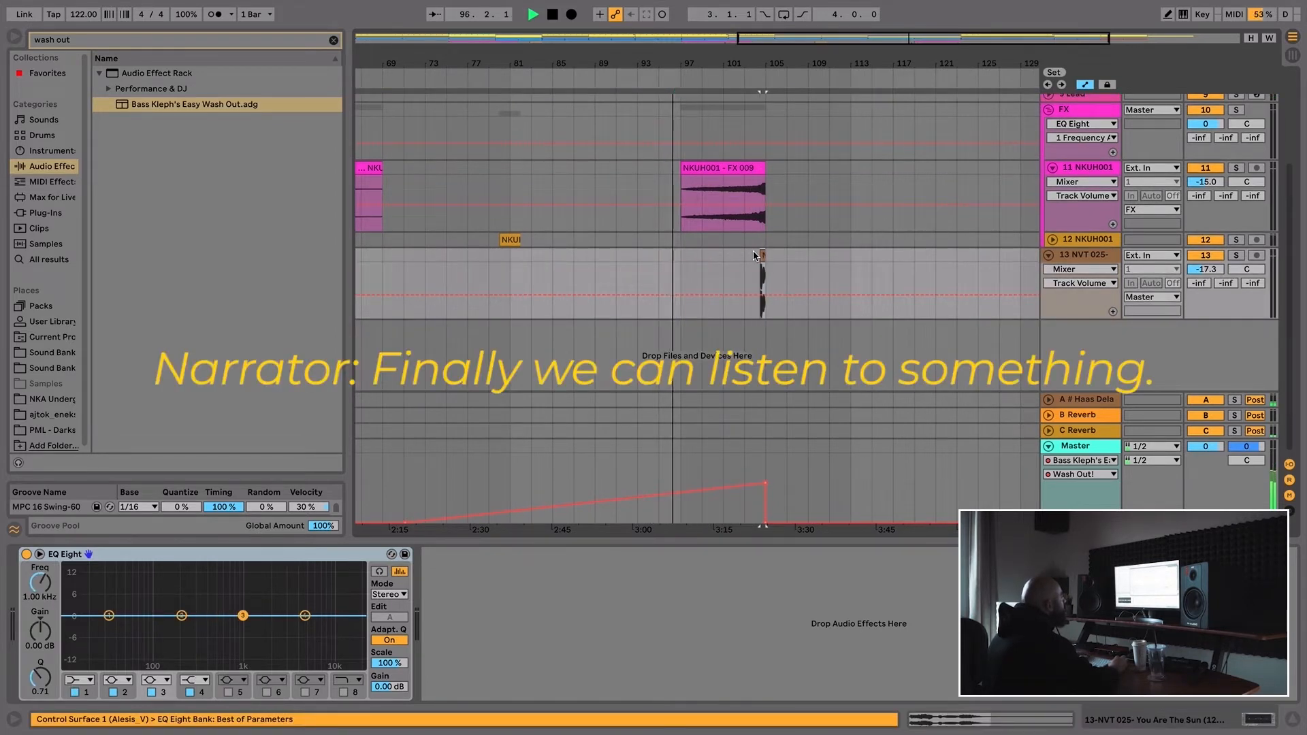
# - Trim the end of the last NKUH001 - FX 009 clip back to bar 104.3, where the vocal clip starts
pyautogui.moveTo(759, 64); pyautogui.dragTo(765, 78)
pyautogui.click(798, 165)
pyautogui.moveTo(797, 165); pyautogui.dragTo(770, 166)
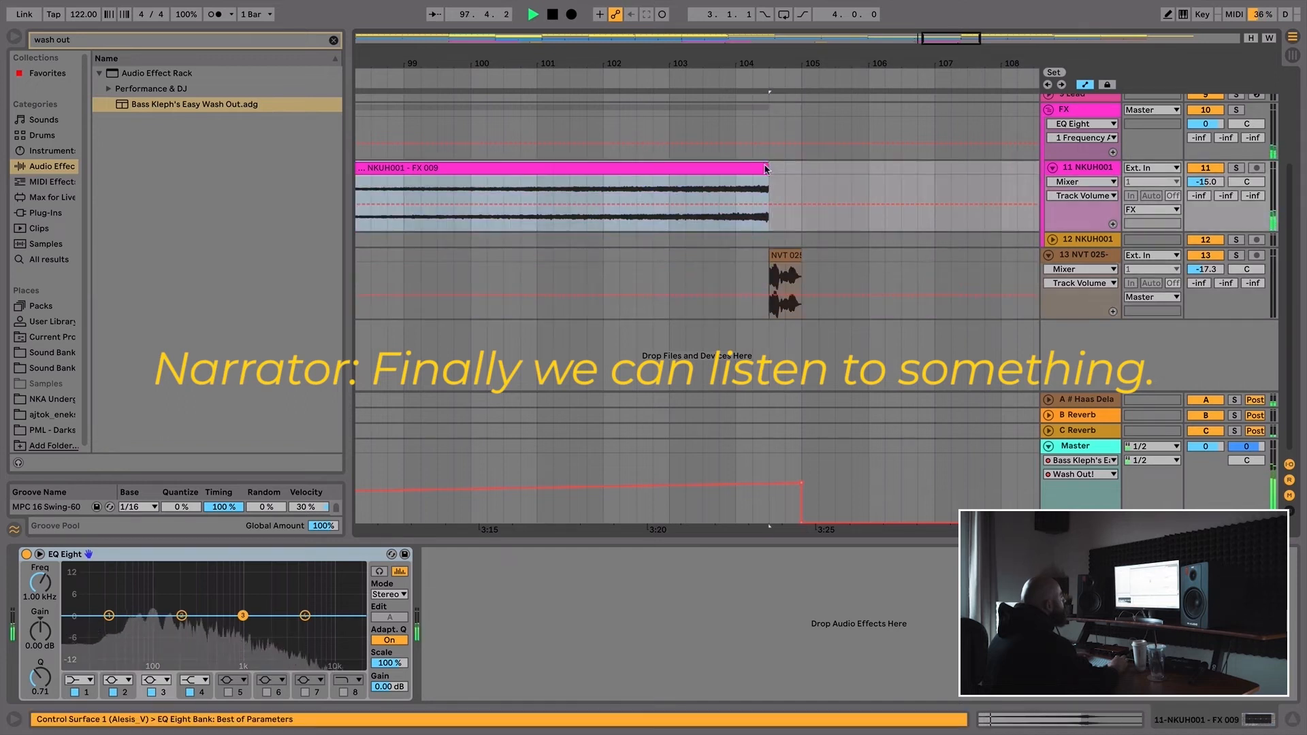
# - Reshape the Master's Wash Out! automation with a breakpoint at bar 104.3 and a ramp down to 0 at bar 105
pyautogui.click(769, 484)
pyautogui.click(798, 482)
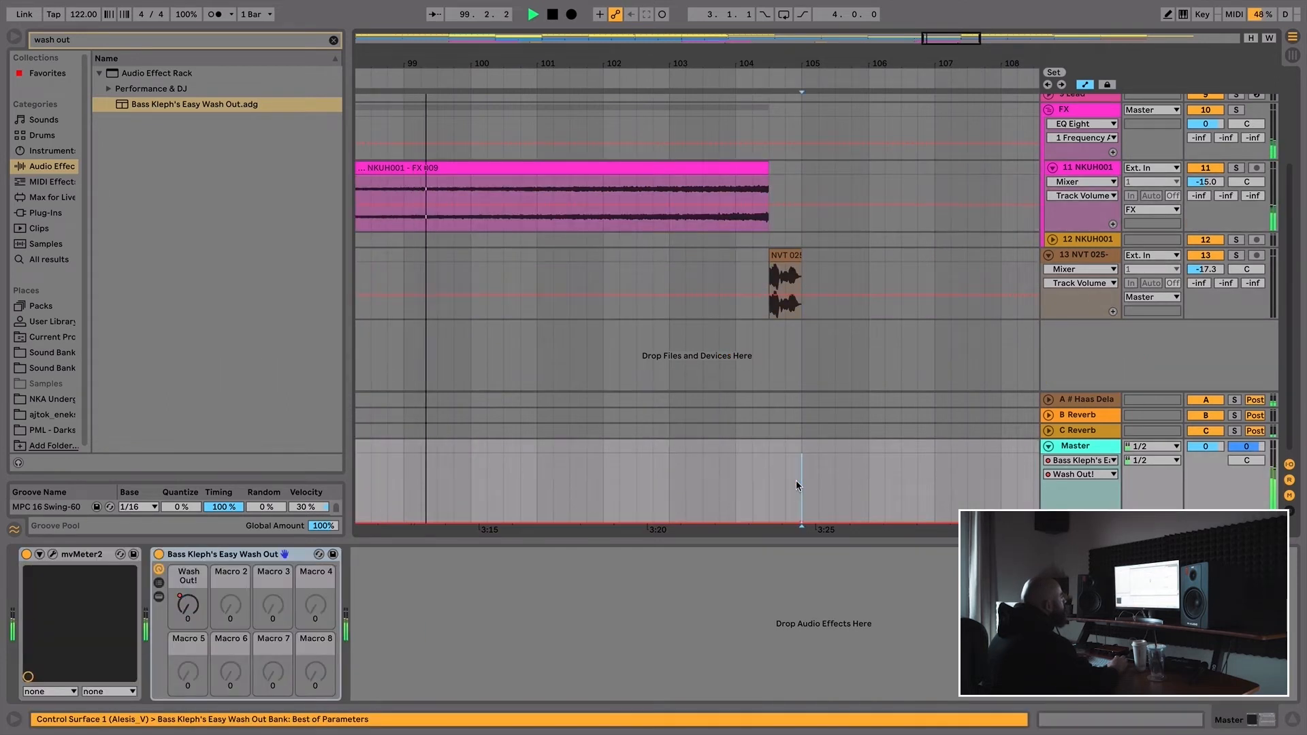
pyautogui.press('super+z')
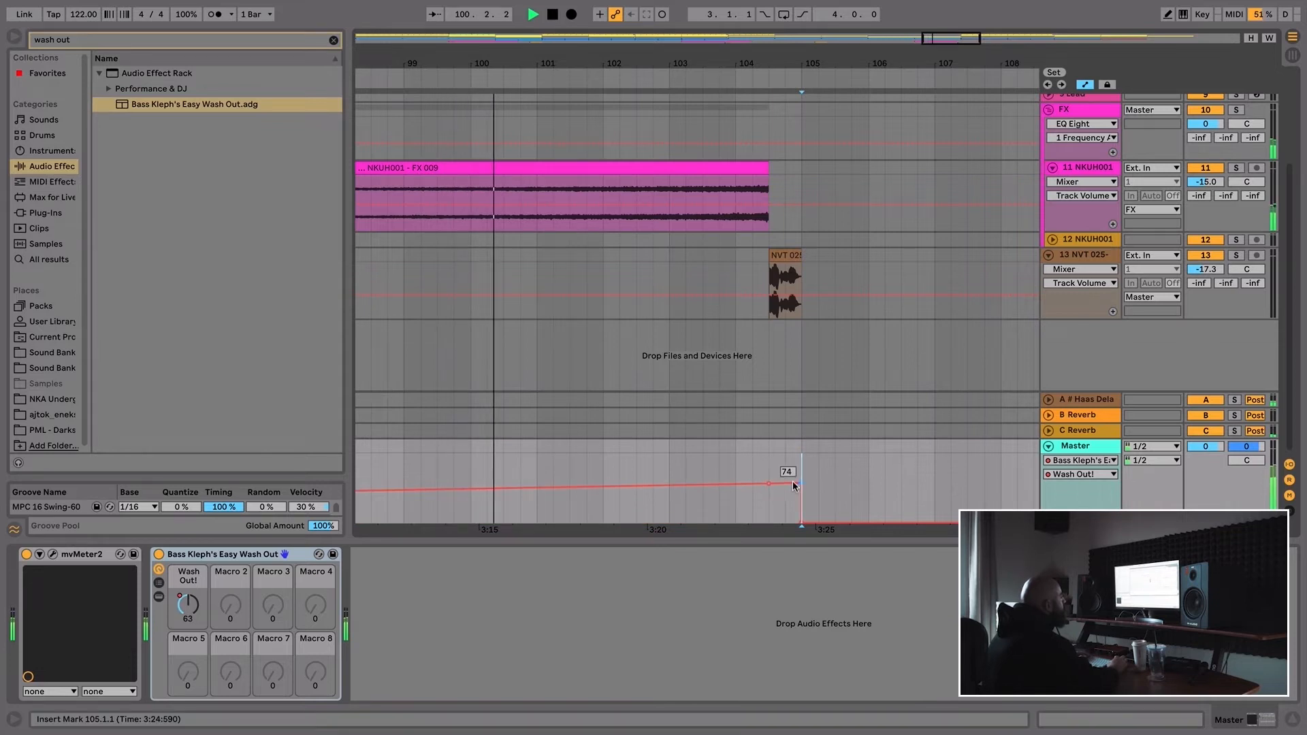
pyautogui.click(797, 482)
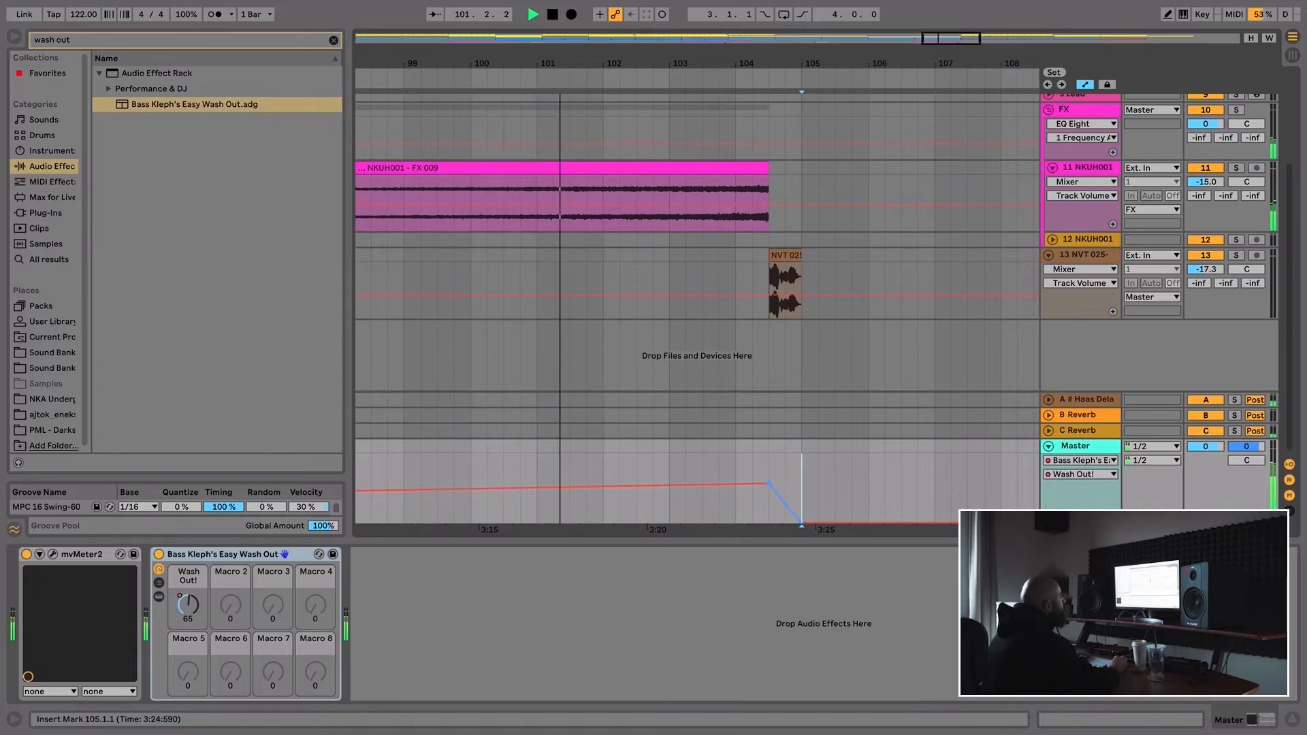
pyautogui.scroll(1, 782, 215)
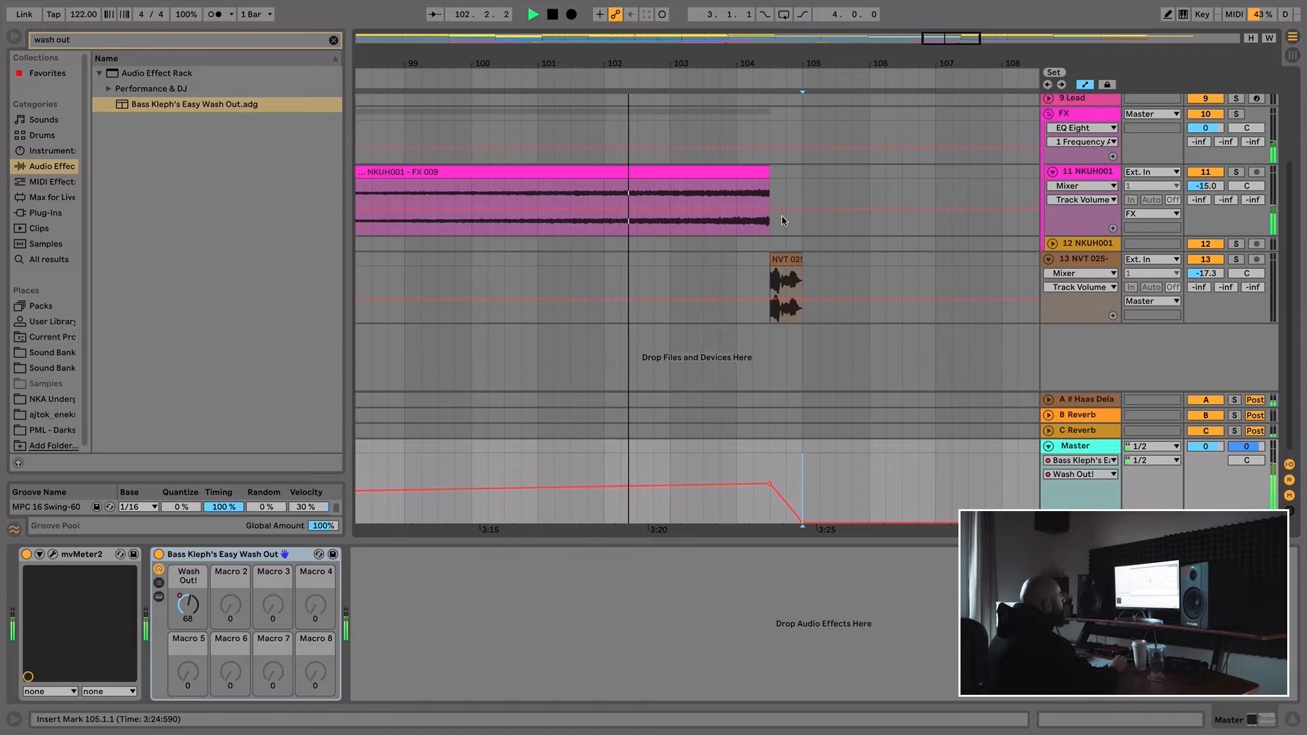
# - Copy the Lead clip to bars 81–89 and duplicate its first-bar notes in the clip's note editor
pyautogui.scroll(4, 781, 215)
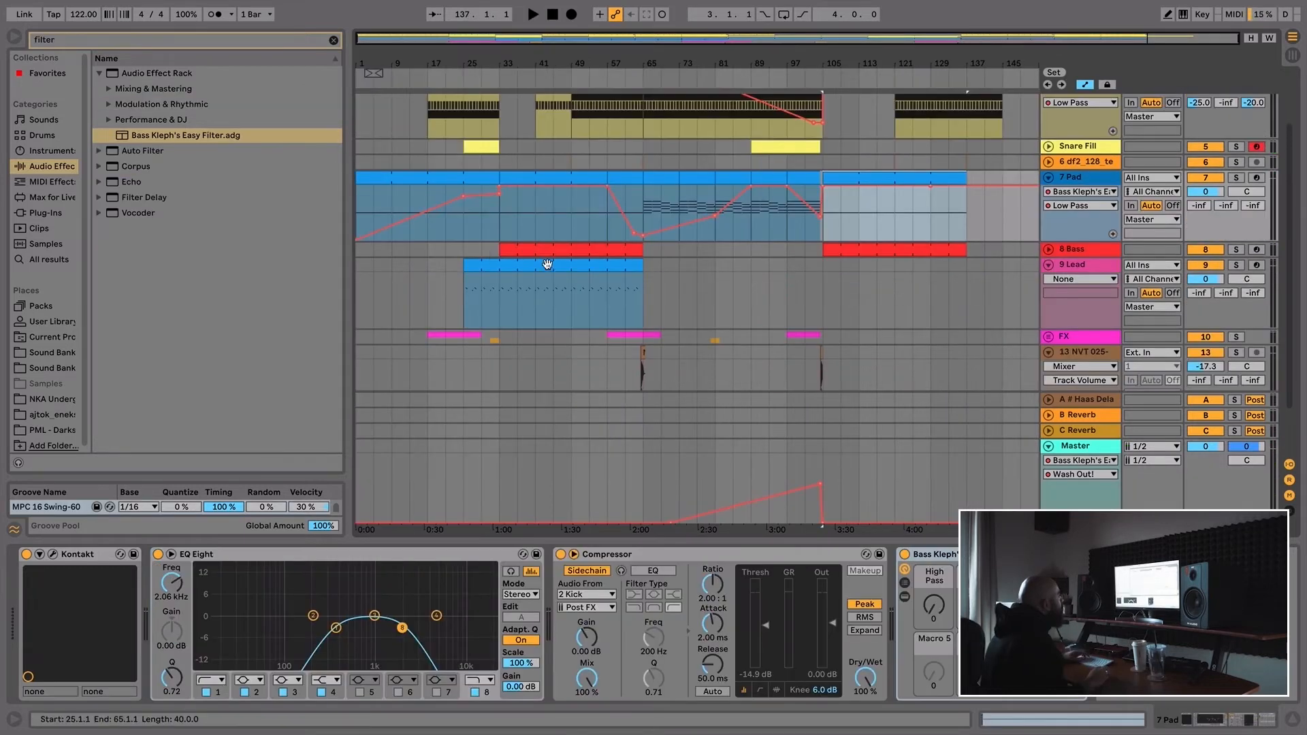
pyautogui.click(547, 264)
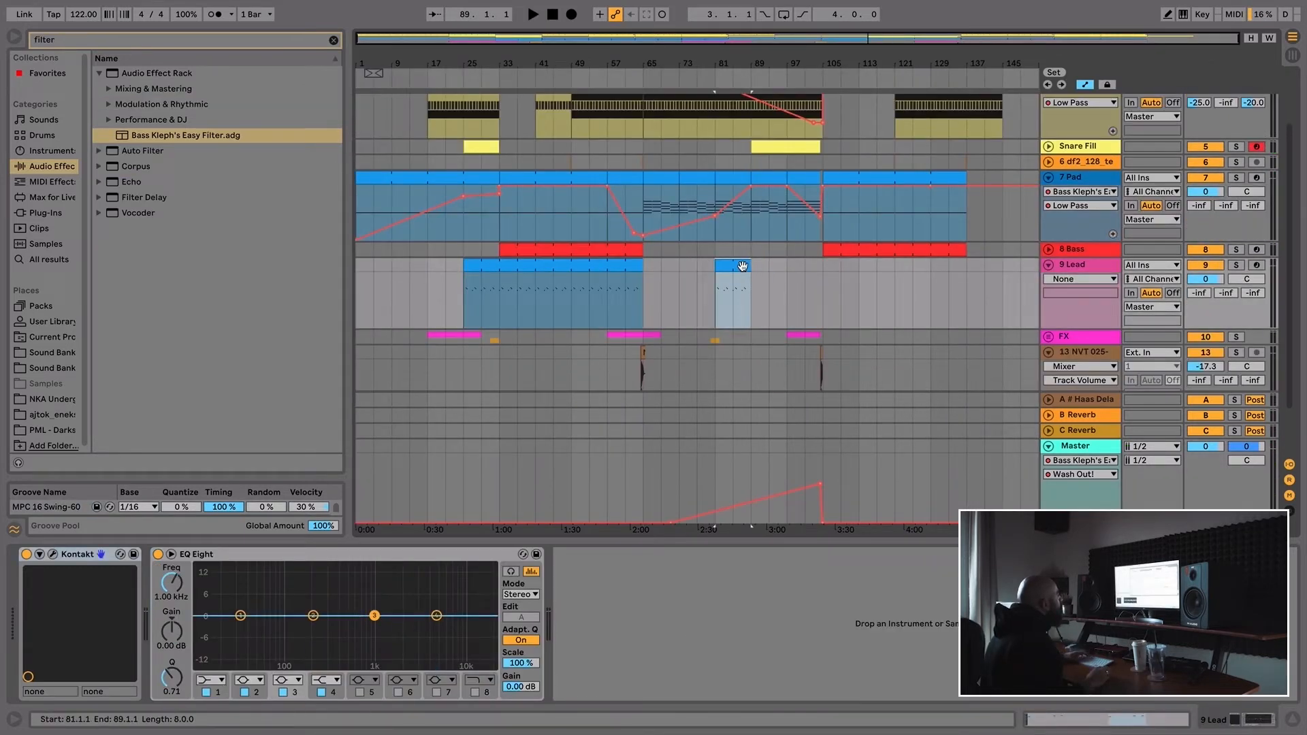
pyautogui.doubleClick(741, 265)
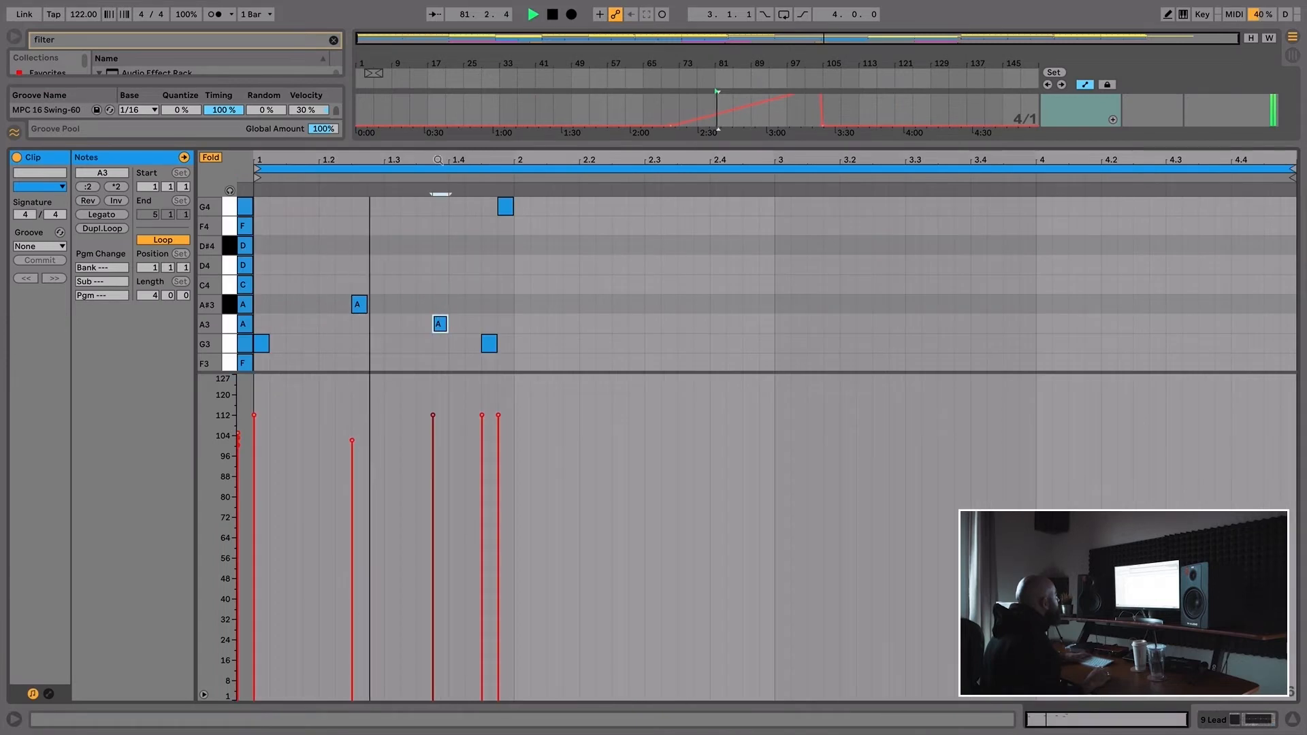
pyautogui.moveTo(544, 197); pyautogui.dragTo(255, 361)
pyautogui.hotkey('ctrl', 'd')
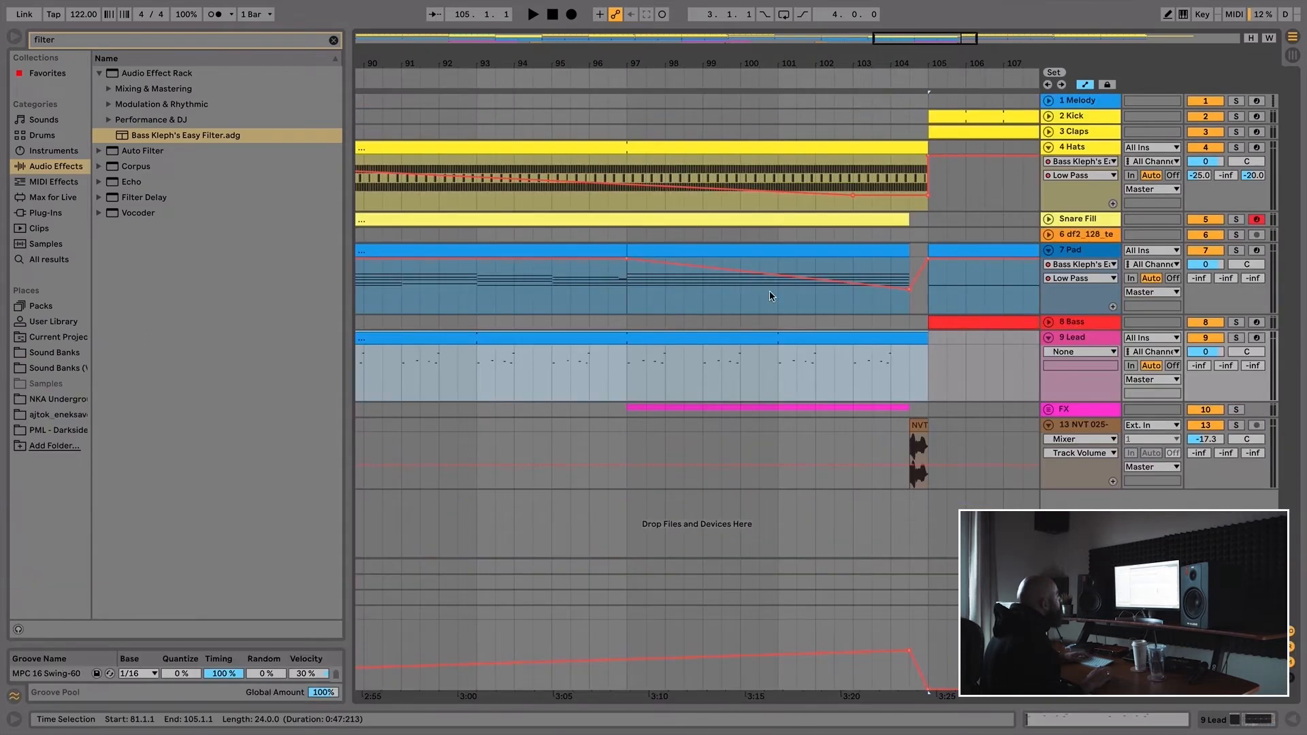
# - Insert a new MIDI track for percussion directly below the Hats track
pyautogui.moveTo(746, 71); pyautogui.dragTo(746, 59)
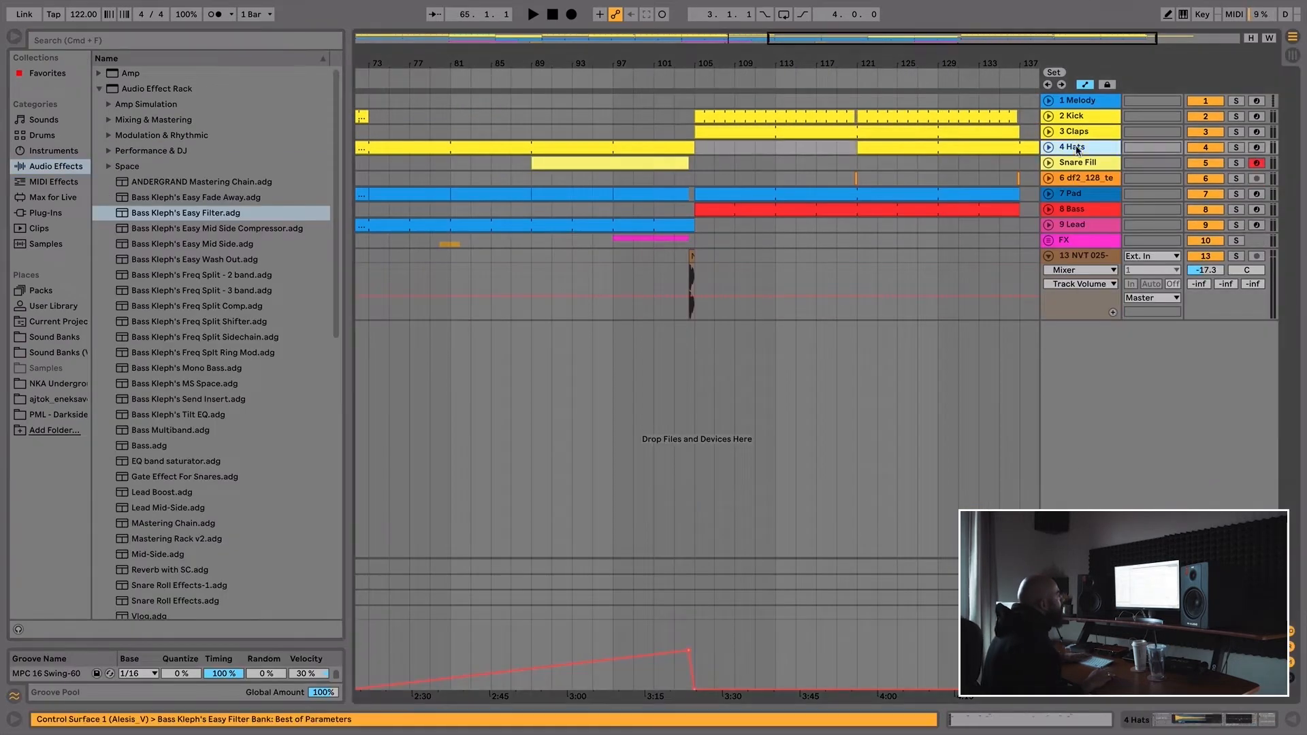
pyautogui.rightClick(1083, 149)
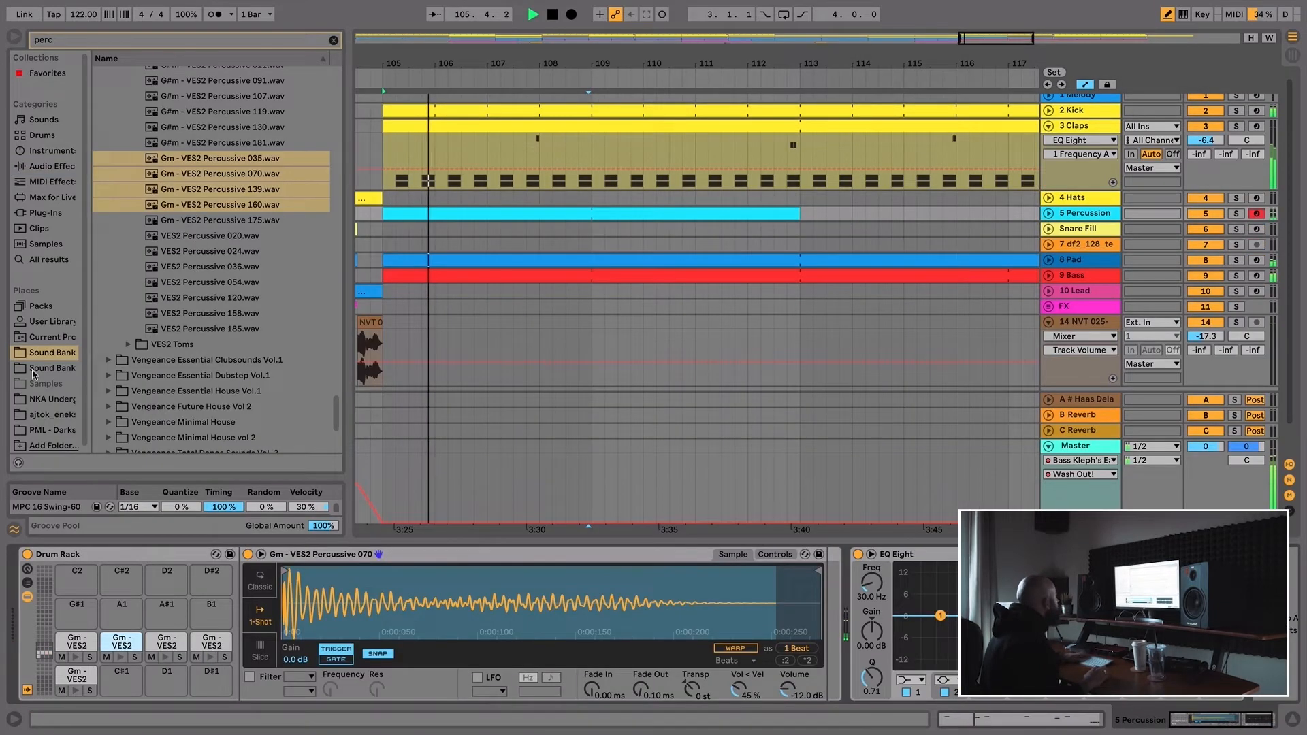
# - Extend the Percussion pattern to span bars 105–121, then paste a copy of it at the start of the track
pyautogui.click(427, 214)
pyautogui.moveTo(425, 213); pyautogui.dragTo(428, 214)
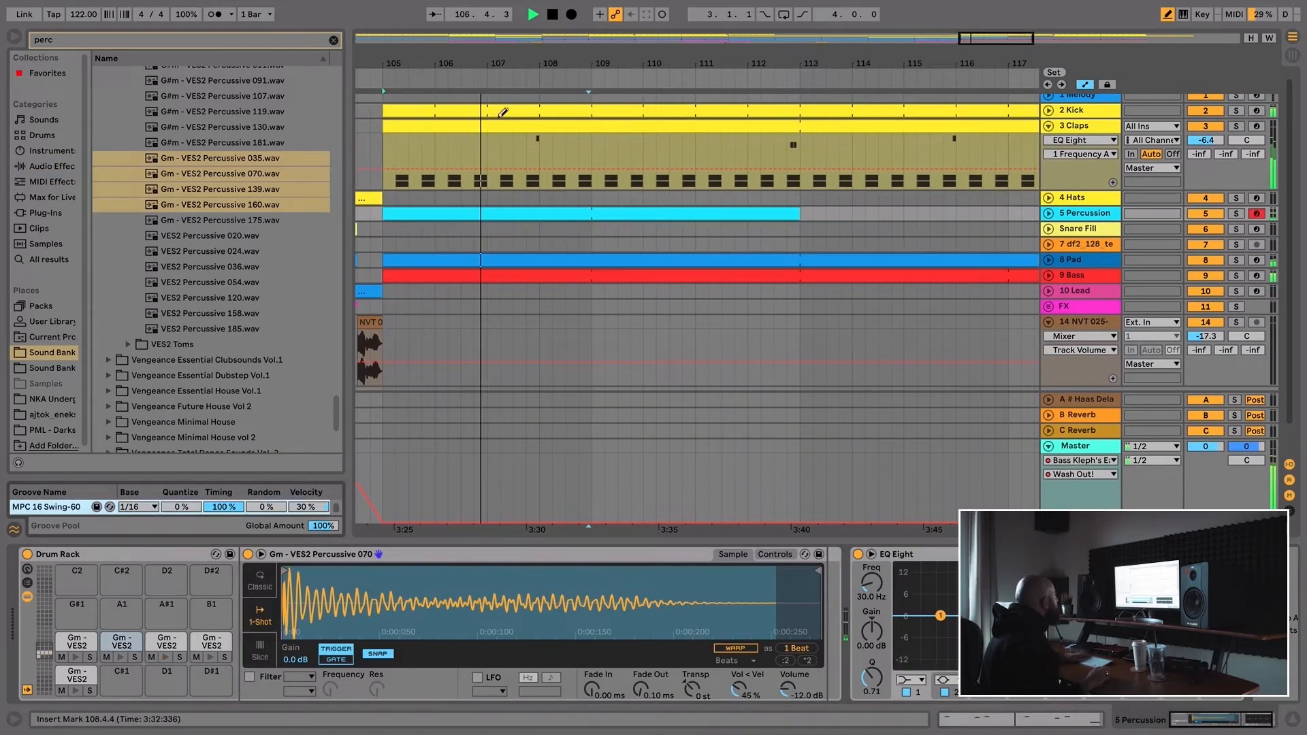
pyautogui.scroll(-5, 533, 213)
pyautogui.press('b')
pyautogui.moveTo(633, 213); pyautogui.dragTo(790, 214)
pyautogui.scroll(-8, 625, 169)
pyautogui.click(360, 214)
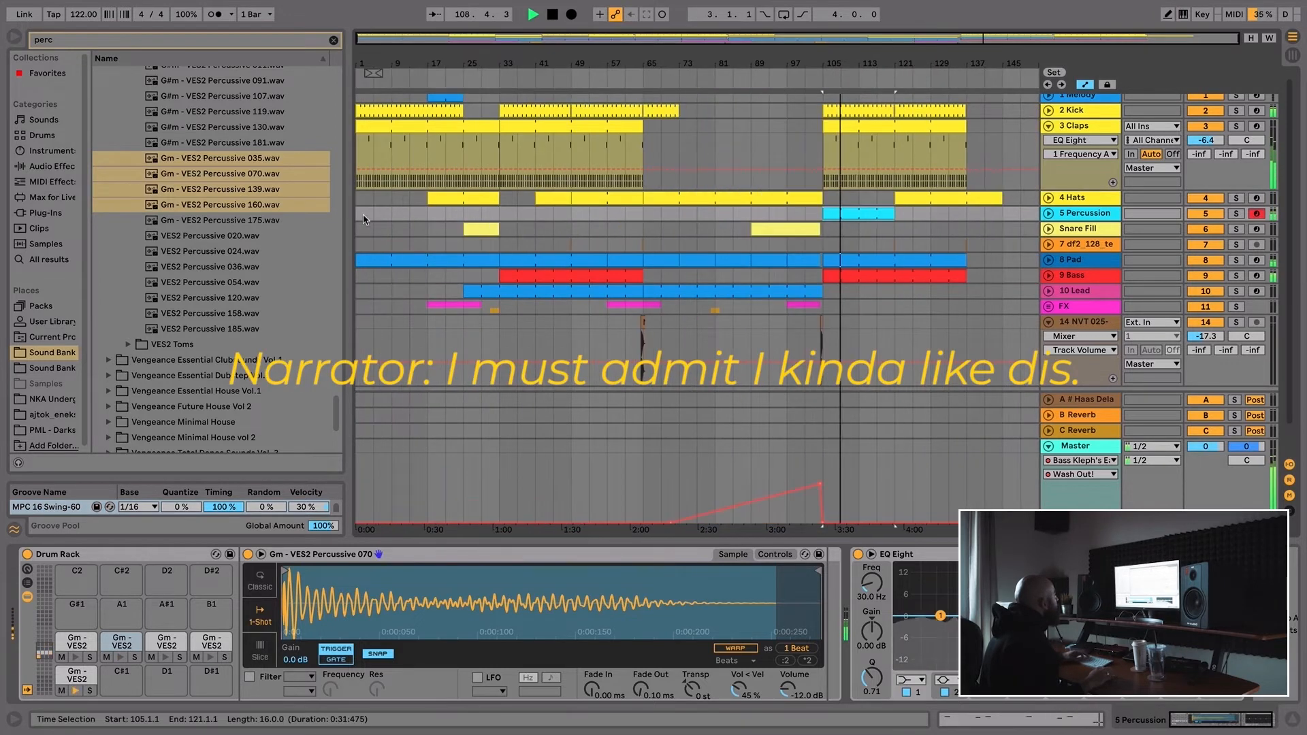
pyautogui.hotkey('ctrl', 'v')
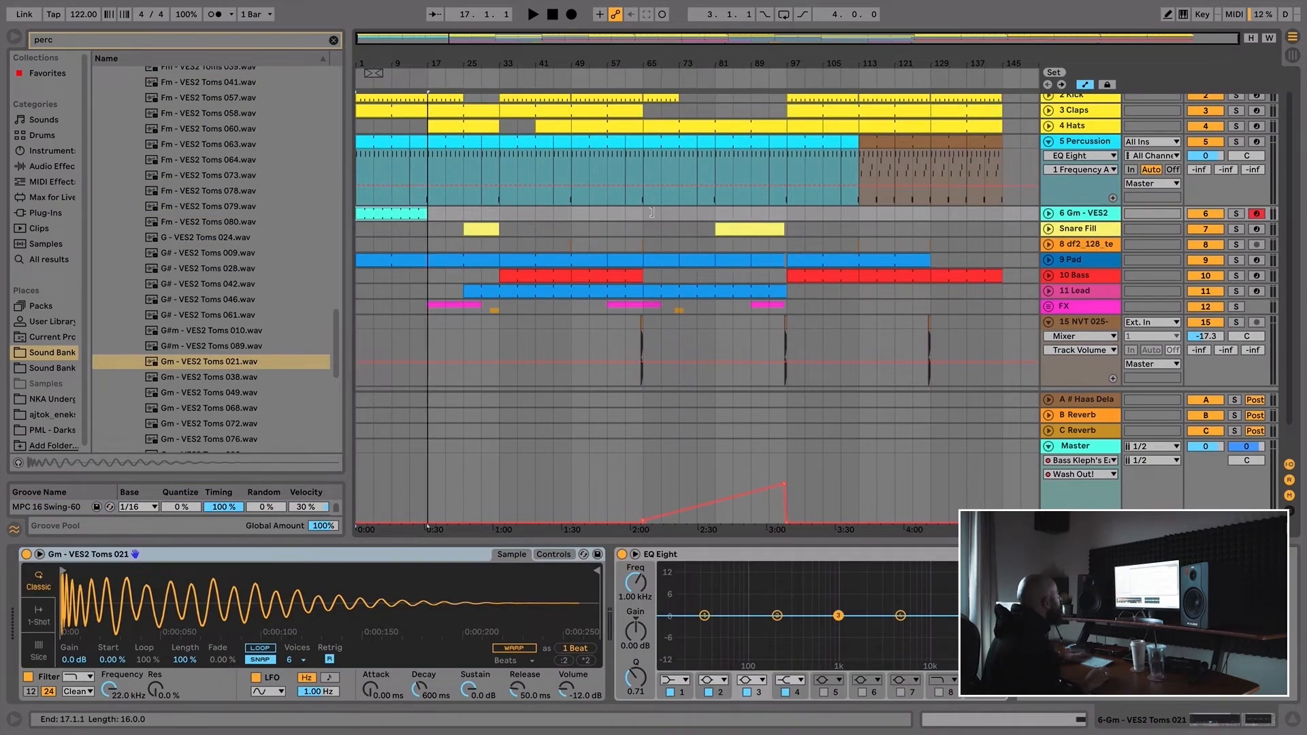
# - Extend the Gm - VES2 Toms 021 clips along their track to bar 145
pyautogui.moveTo(652, 212); pyautogui.dragTo(1002, 212)
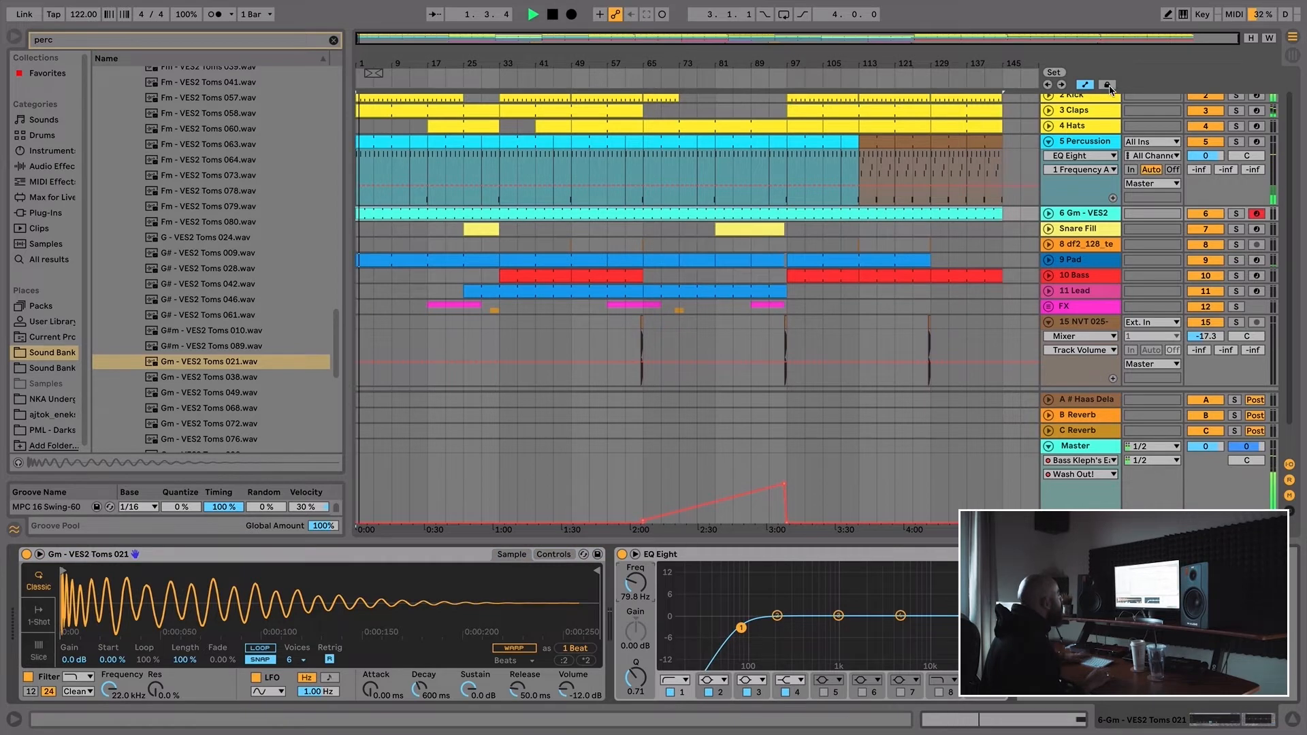
# - Set band 1 of the Kick track's EQ Eight to a low-cut filter
pyautogui.click(1102, 99)
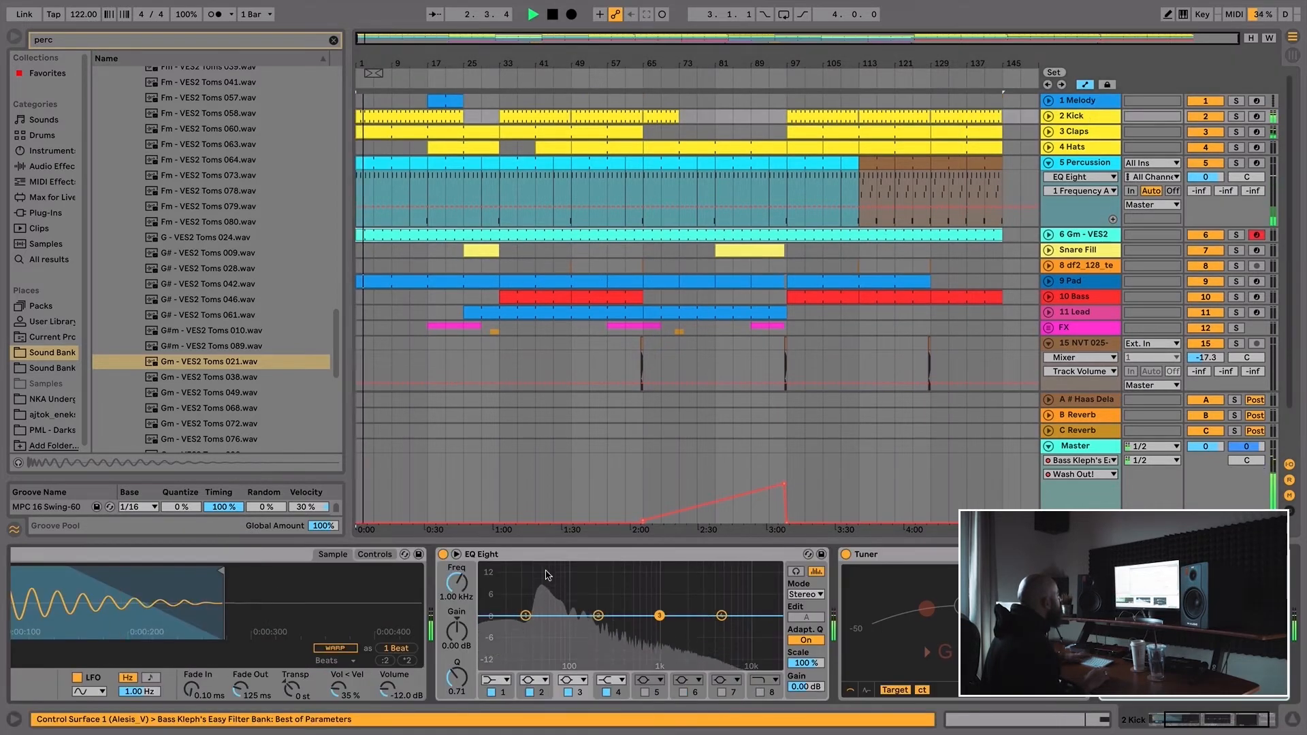
pyautogui.click(497, 680)
pyautogui.click(496, 582)
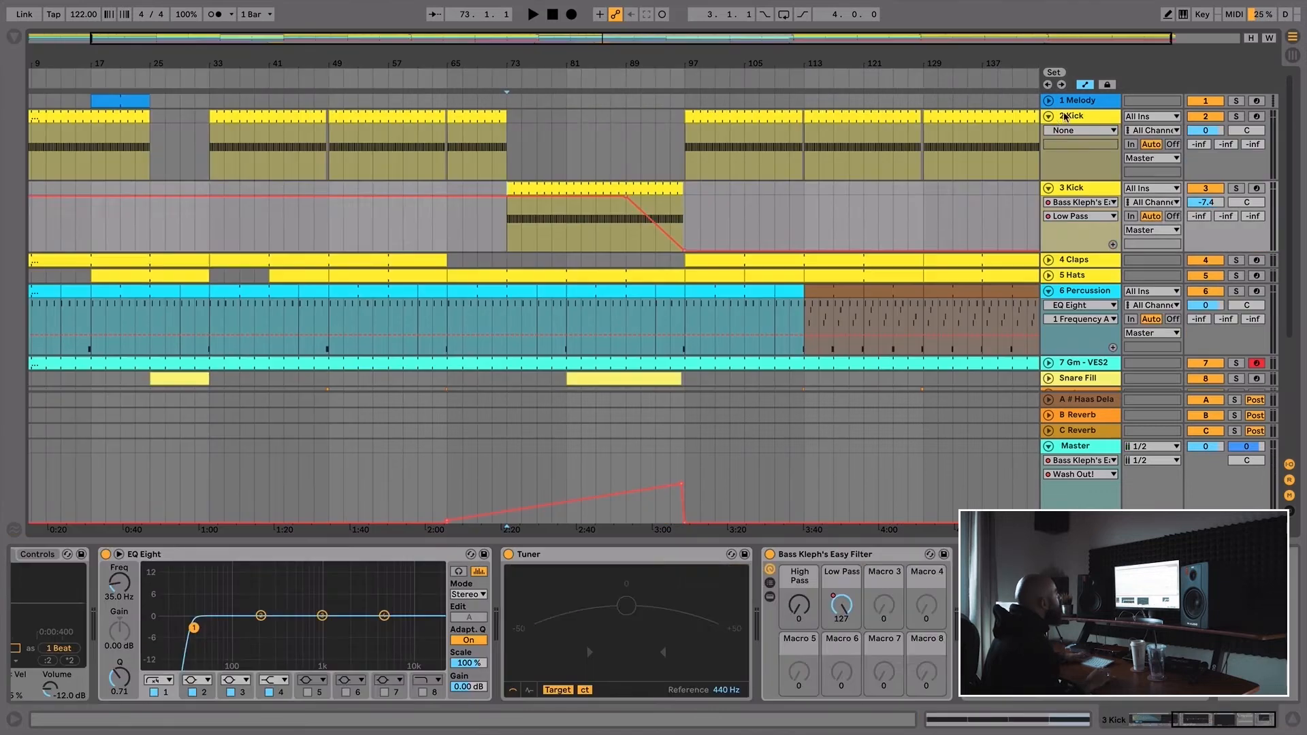
# - Fold the 2 Kick track and place the insert marker at bar 33
pyautogui.click(1064, 117)
pyautogui.click(1048, 117)
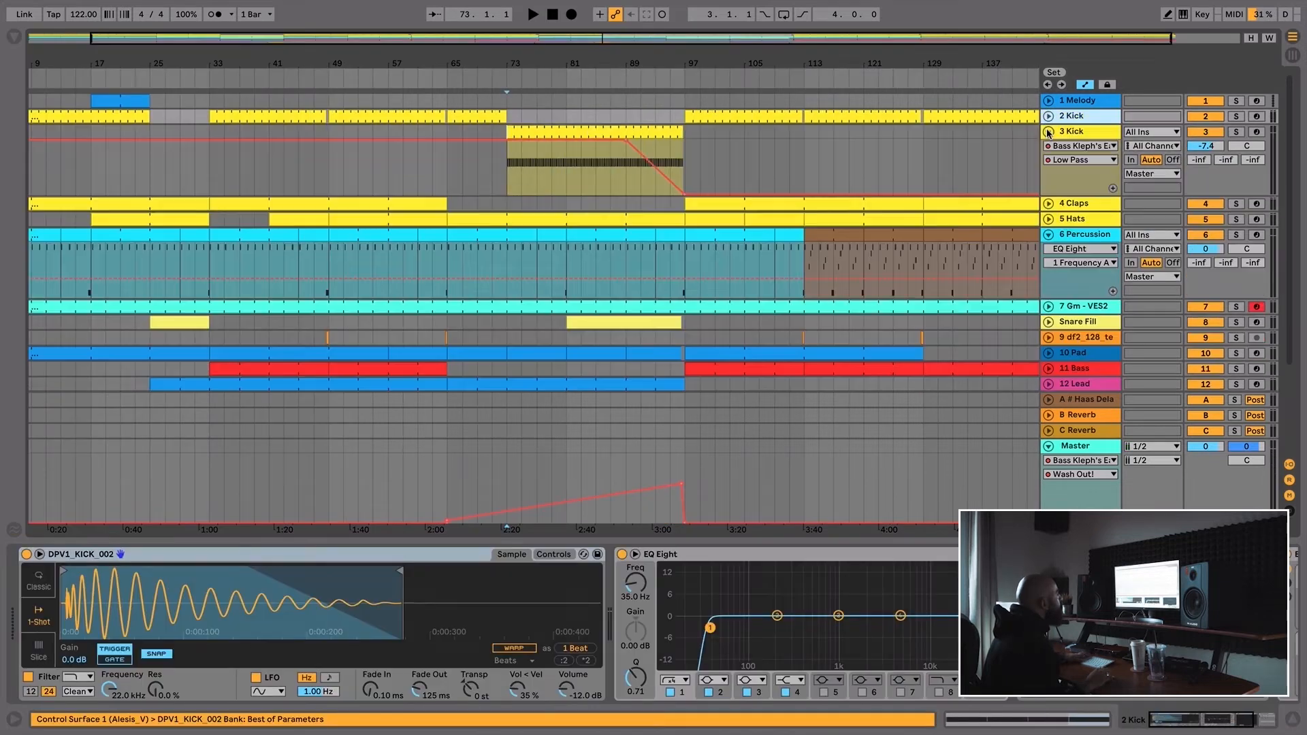
pyautogui.click(215, 149)
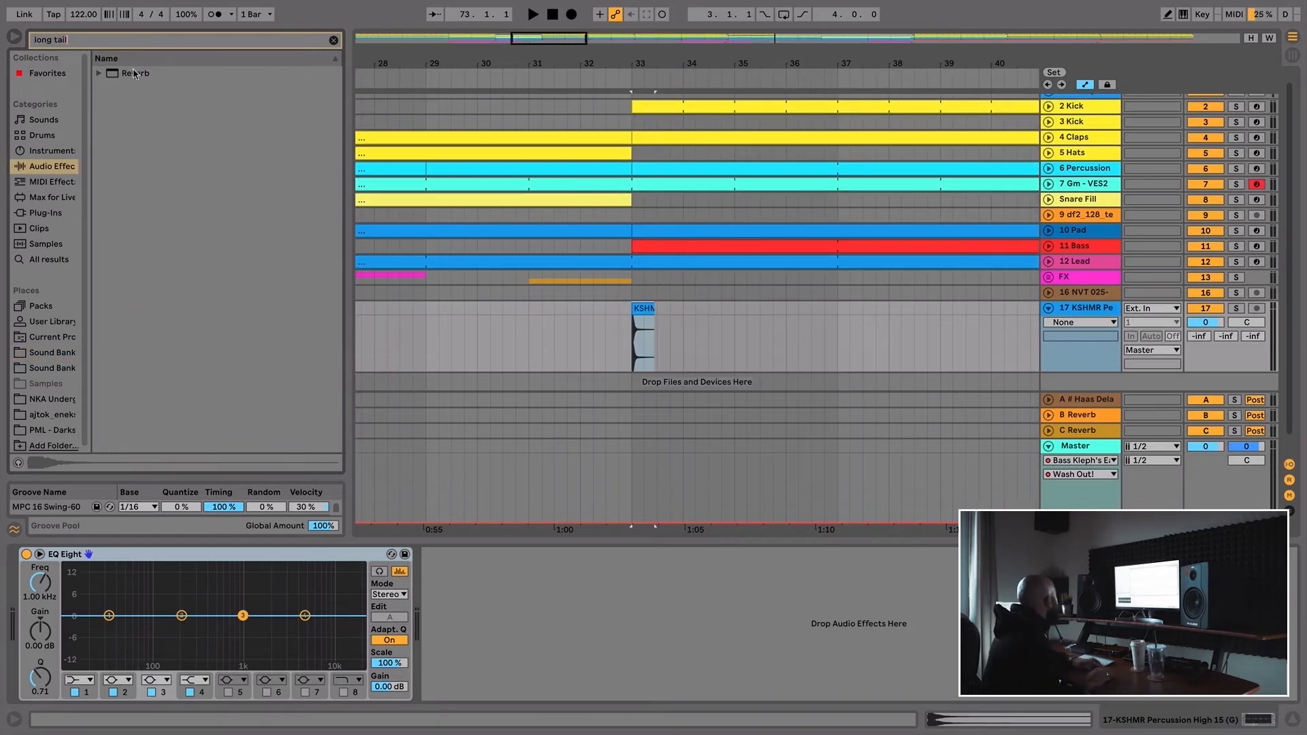
# - Expand the Reverb results and choose the Long Reverb Tail preset for the KSHMR percussion track
pyautogui.click(134, 73)
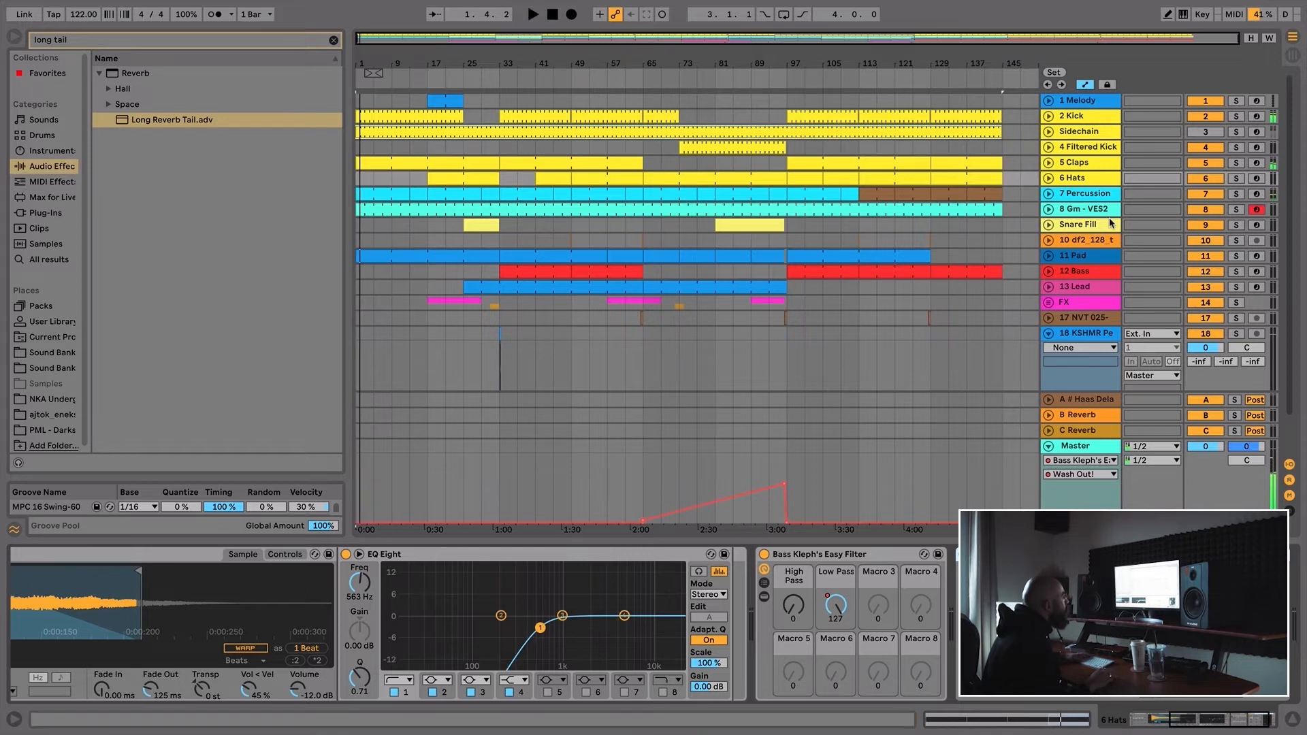
# - Stop playback and move the EQ Eight behind the sidechain Compressor in the KSHMR percussion track's effect chain
pyautogui.press('space')
pyautogui.moveTo(1089, 554); pyautogui.dragTo(1115, 470)
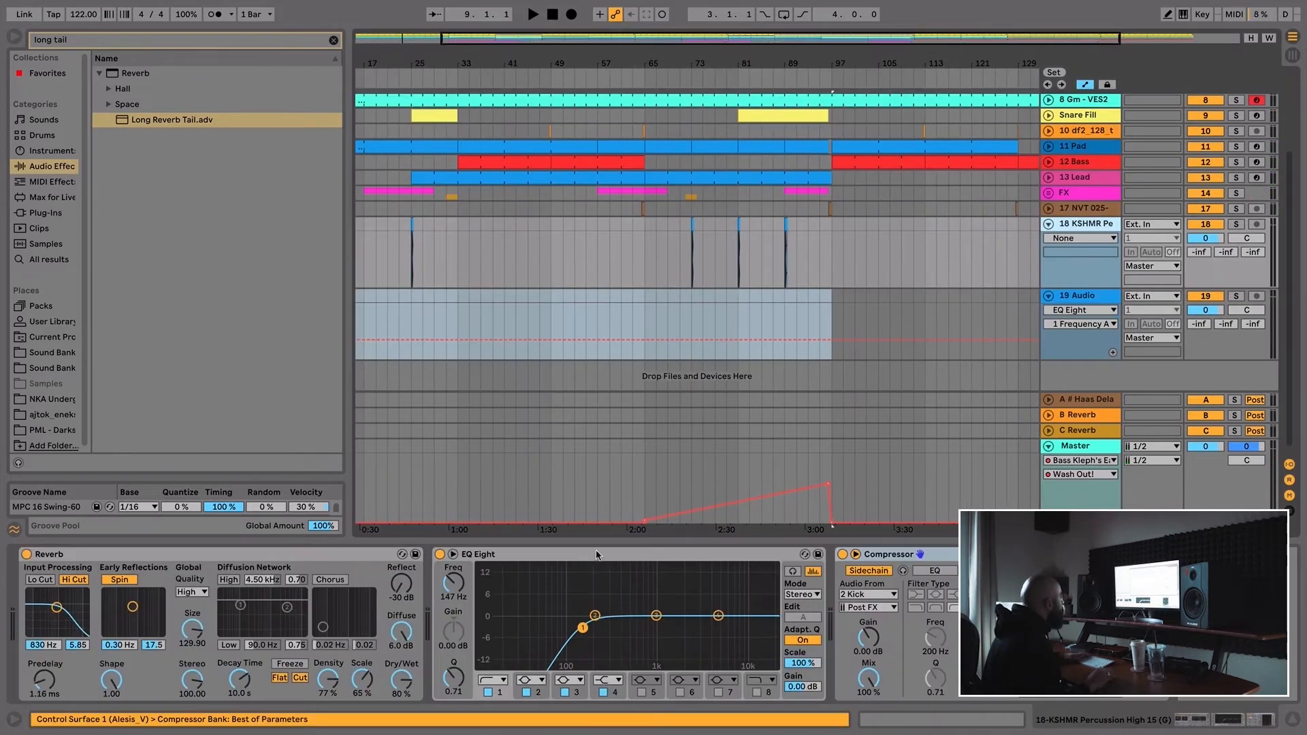
pyautogui.click(596, 554)
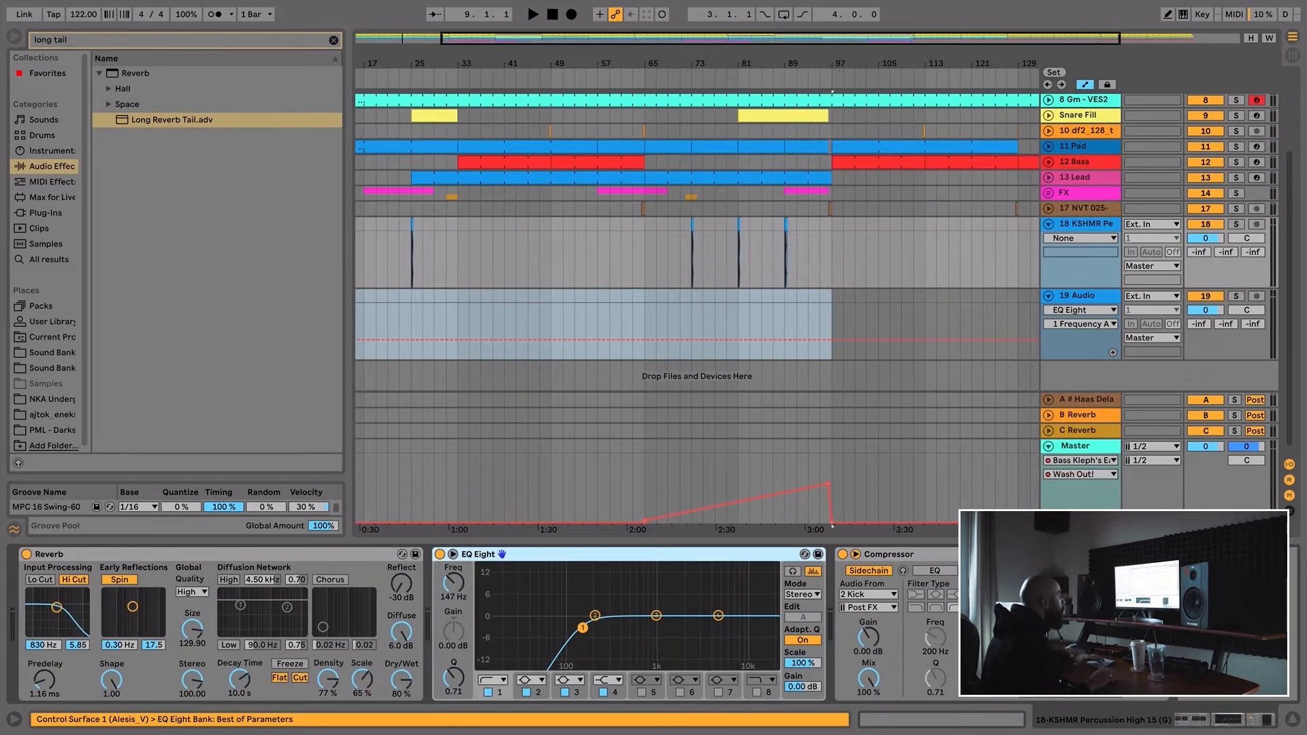
pyautogui.moveTo(596, 555); pyautogui.dragTo(1178, 613)
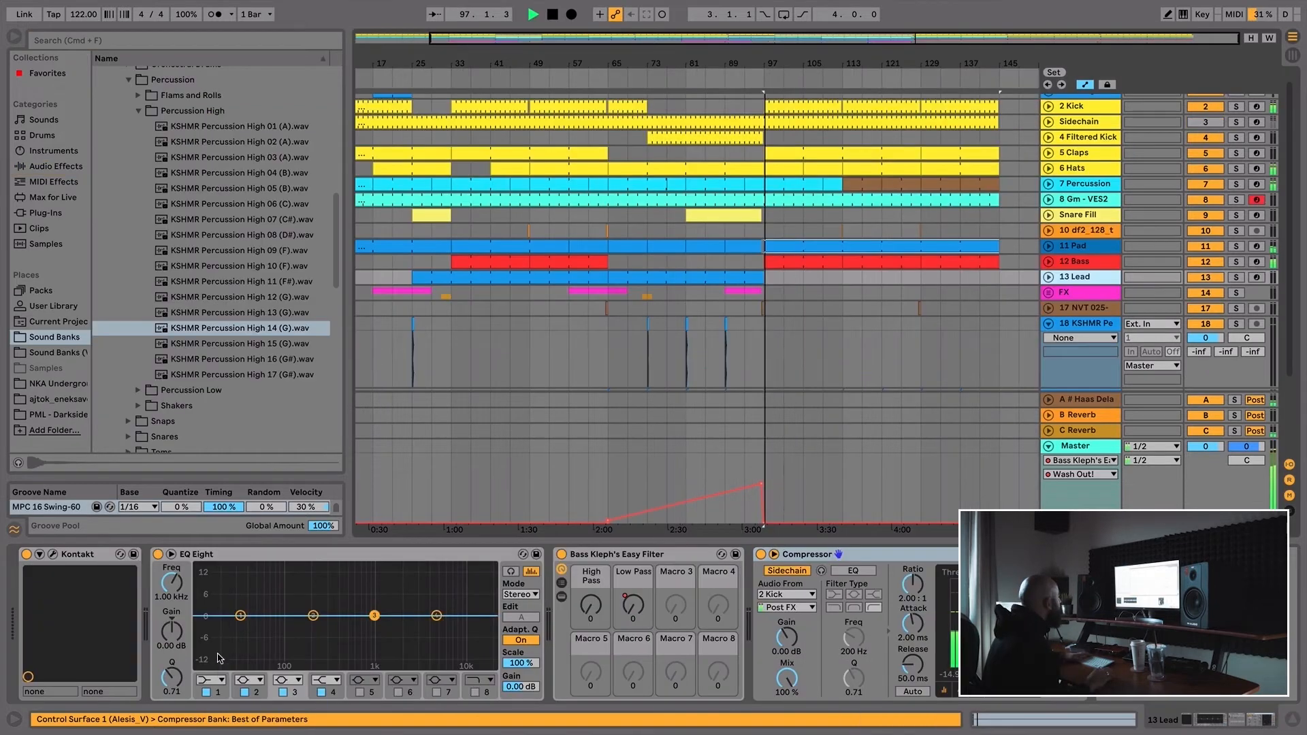
# - Unfold the Lead track and listen to the arrangement from bar 77
pyautogui.click(1049, 278)
pyautogui.click(688, 277)
pyautogui.press('space')
pyautogui.press('space')
pyautogui.click(665, 309)
pyautogui.press('space')
pyautogui.press('space')
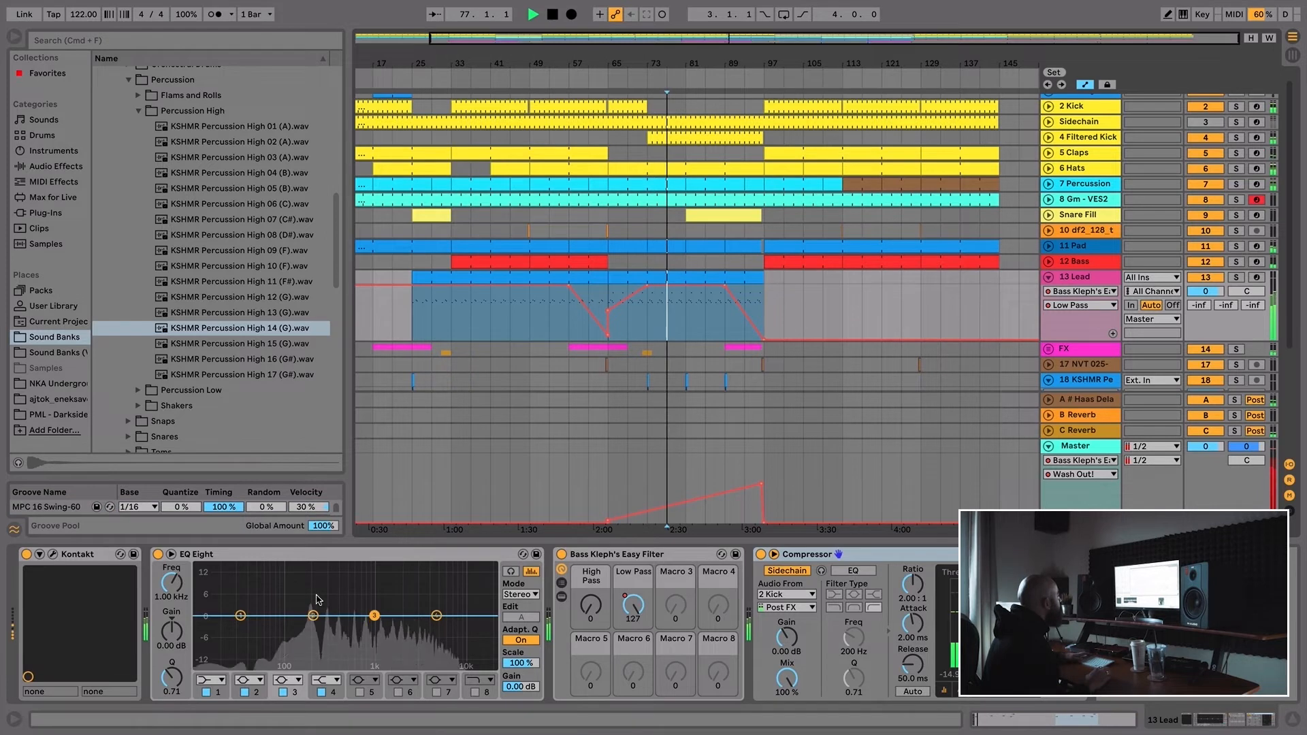
# - Turn band 1 of the Lead's EQ Eight into a low cut at 199 Hz and stop playback
pyautogui.click(213, 680)
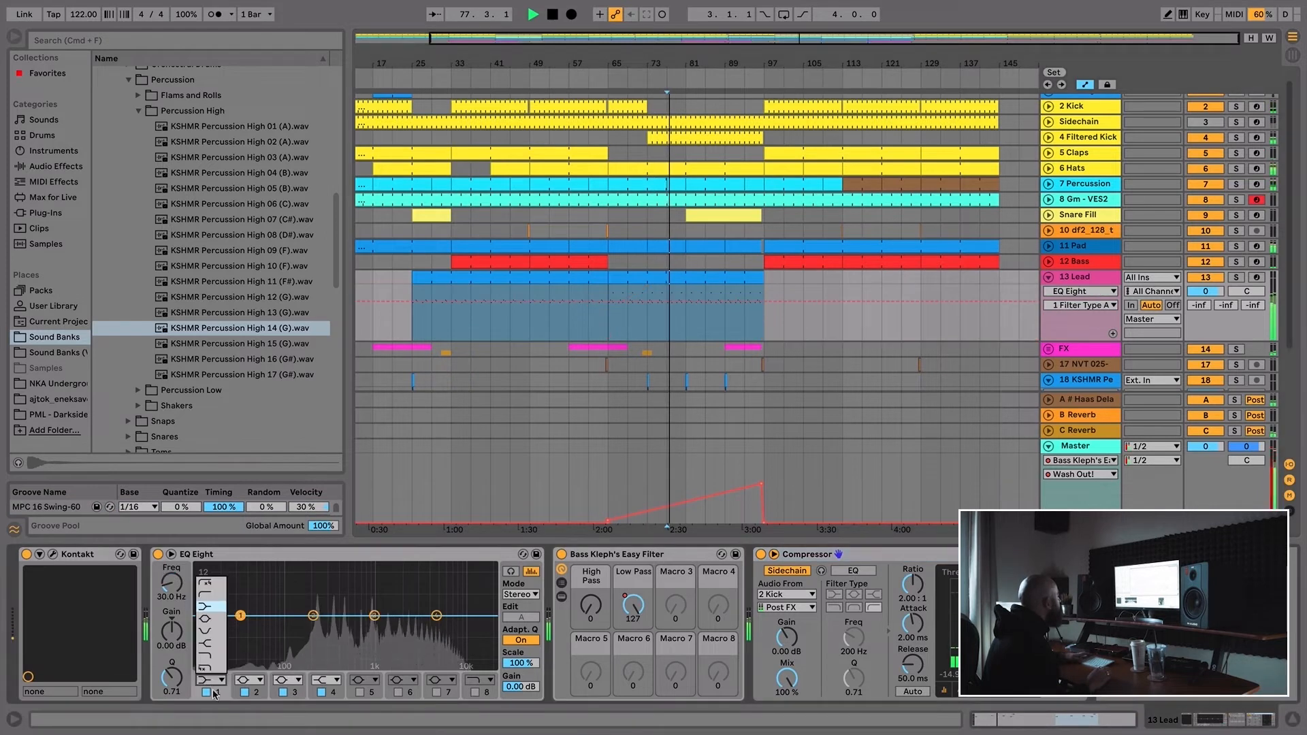
pyautogui.click(205, 606)
pyautogui.moveTo(239, 615); pyautogui.dragTo(313, 627)
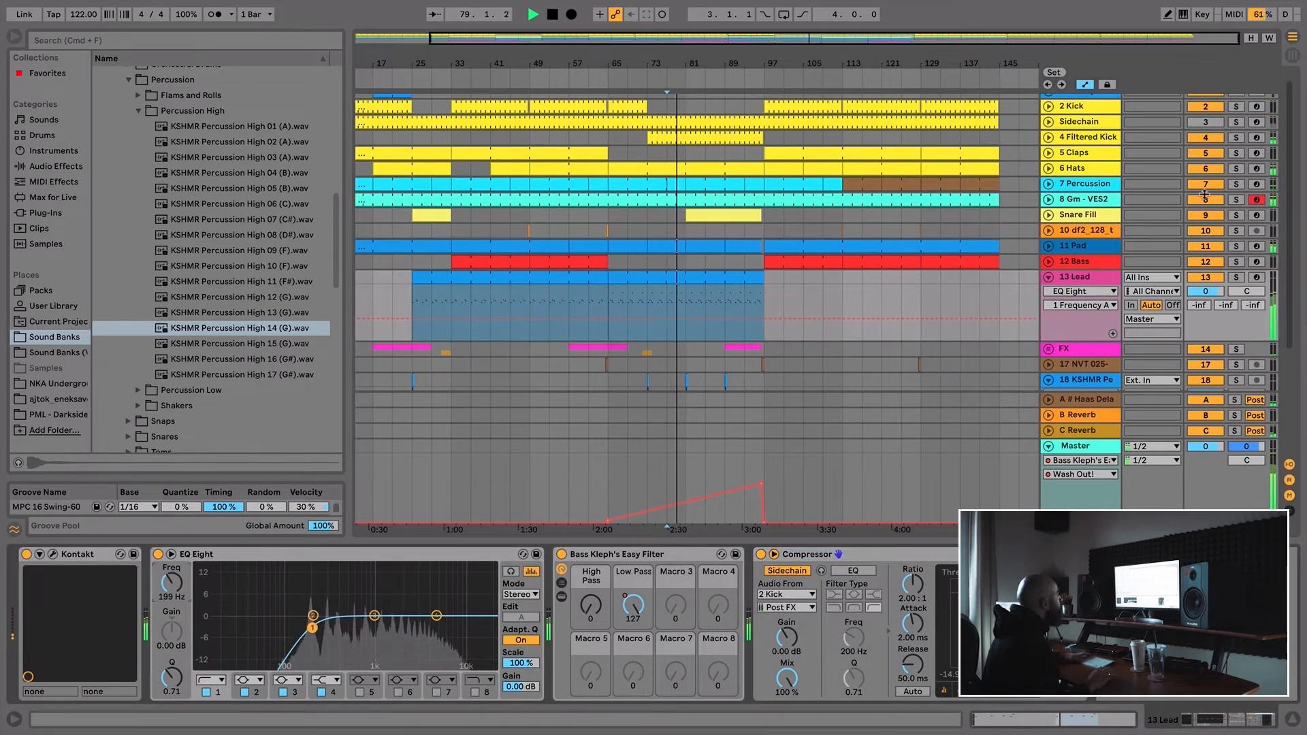
pyautogui.press('space')
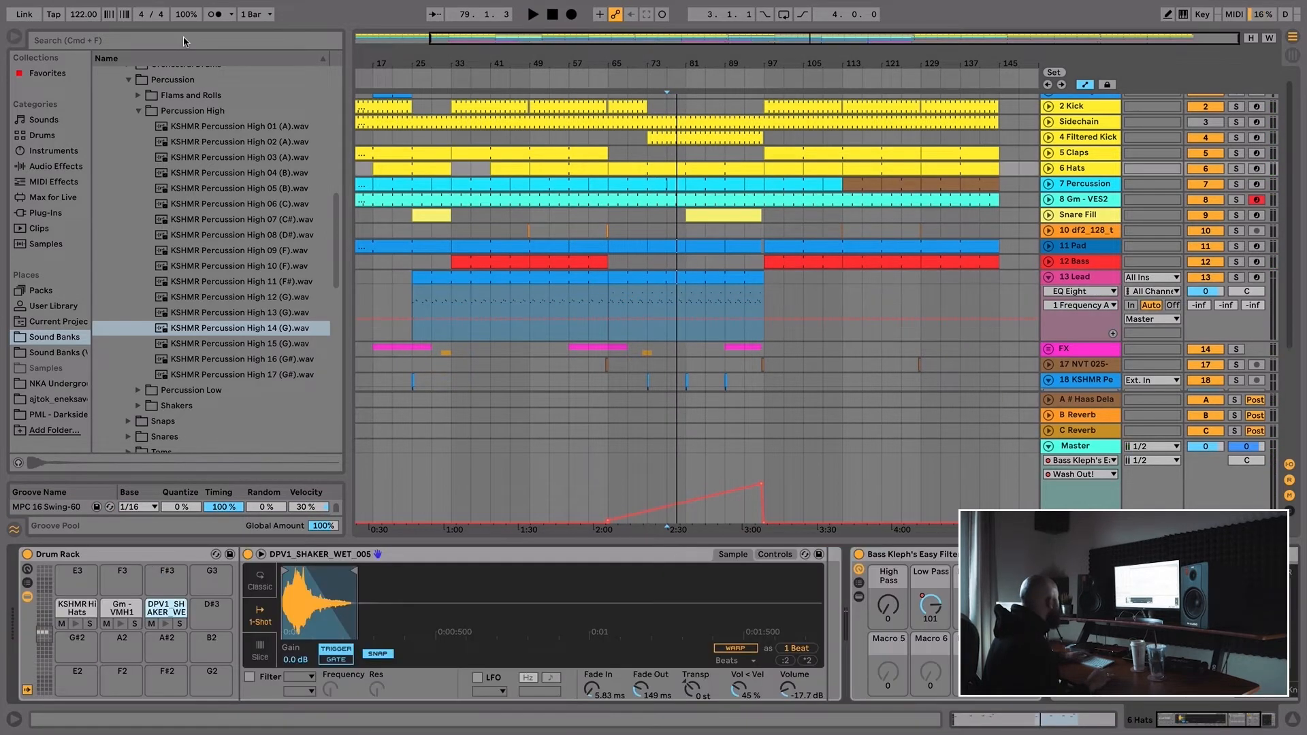
# - Search the sample library for shaker sounds
pyautogui.click(185, 40)
pyautogui.write('shaker')
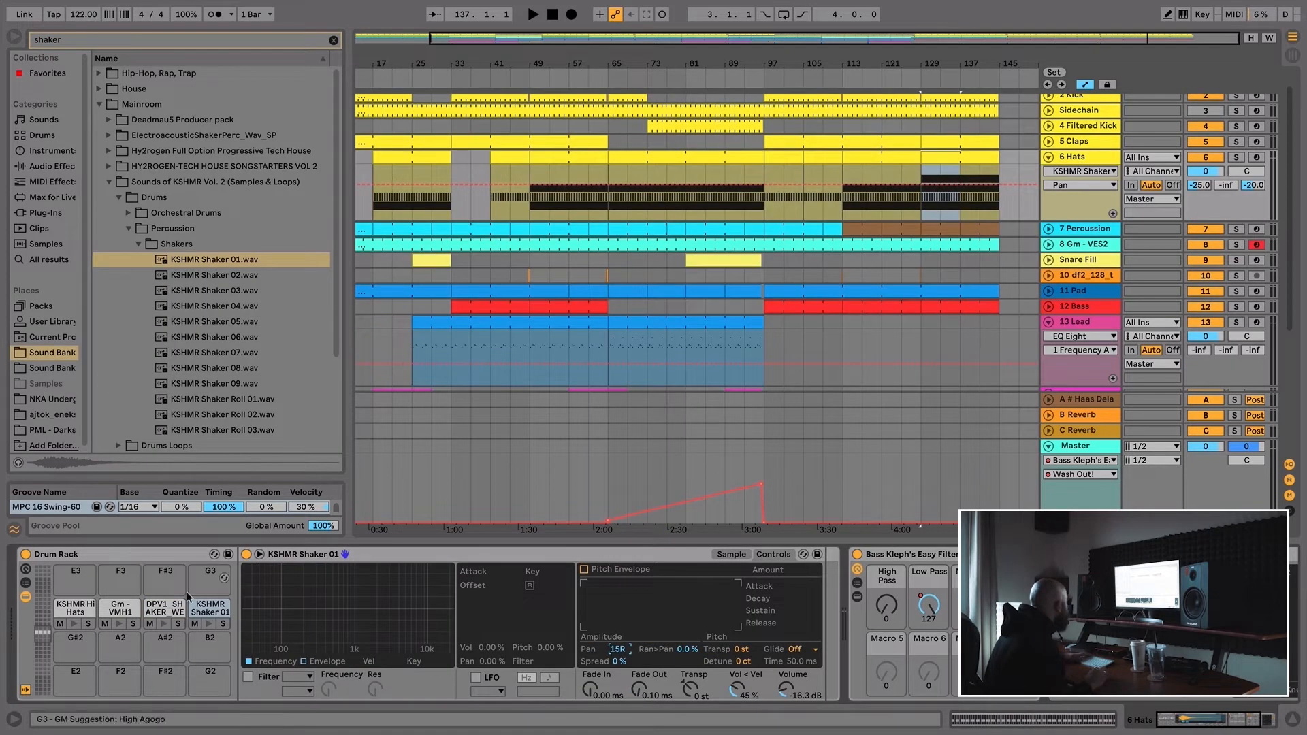
# - Pan the DPV1_SHAKER_WET_005 pad in the Hats drum rack to 12L and return to its sample view
pyautogui.click(171, 605)
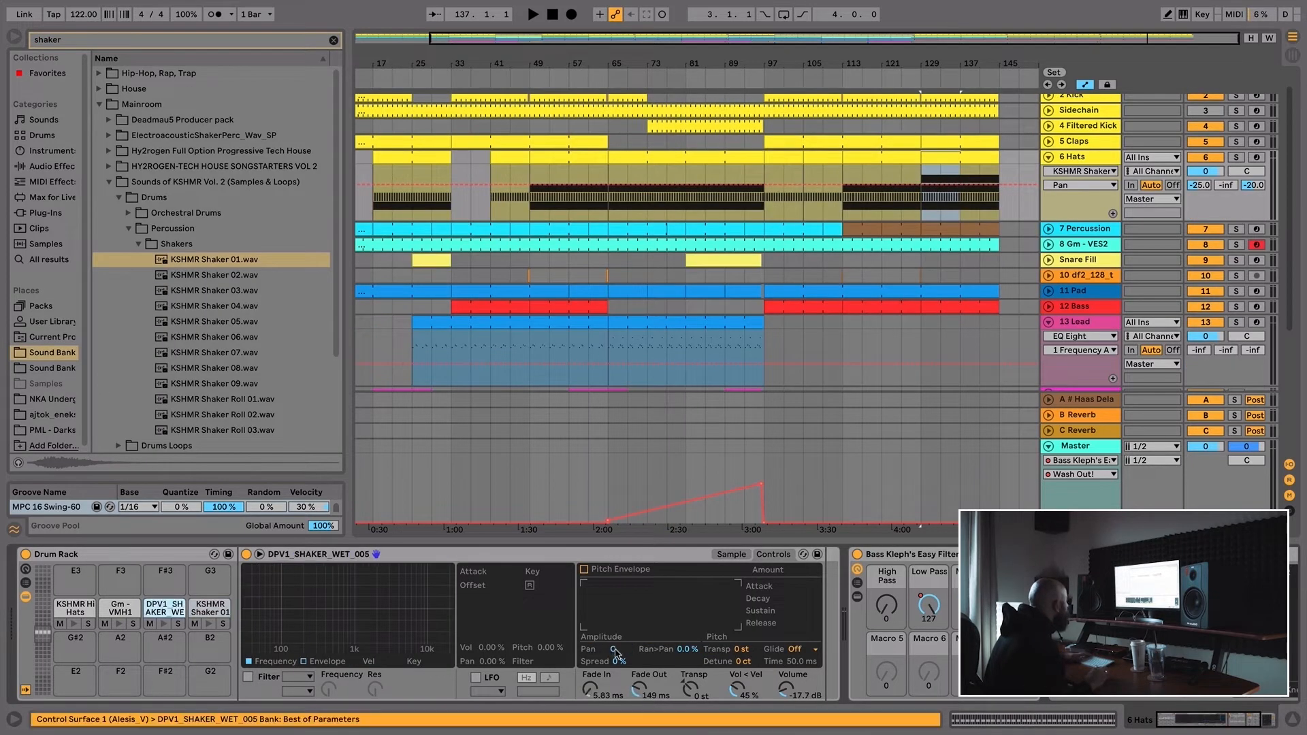
pyautogui.moveTo(616, 653); pyautogui.dragTo(616, 664)
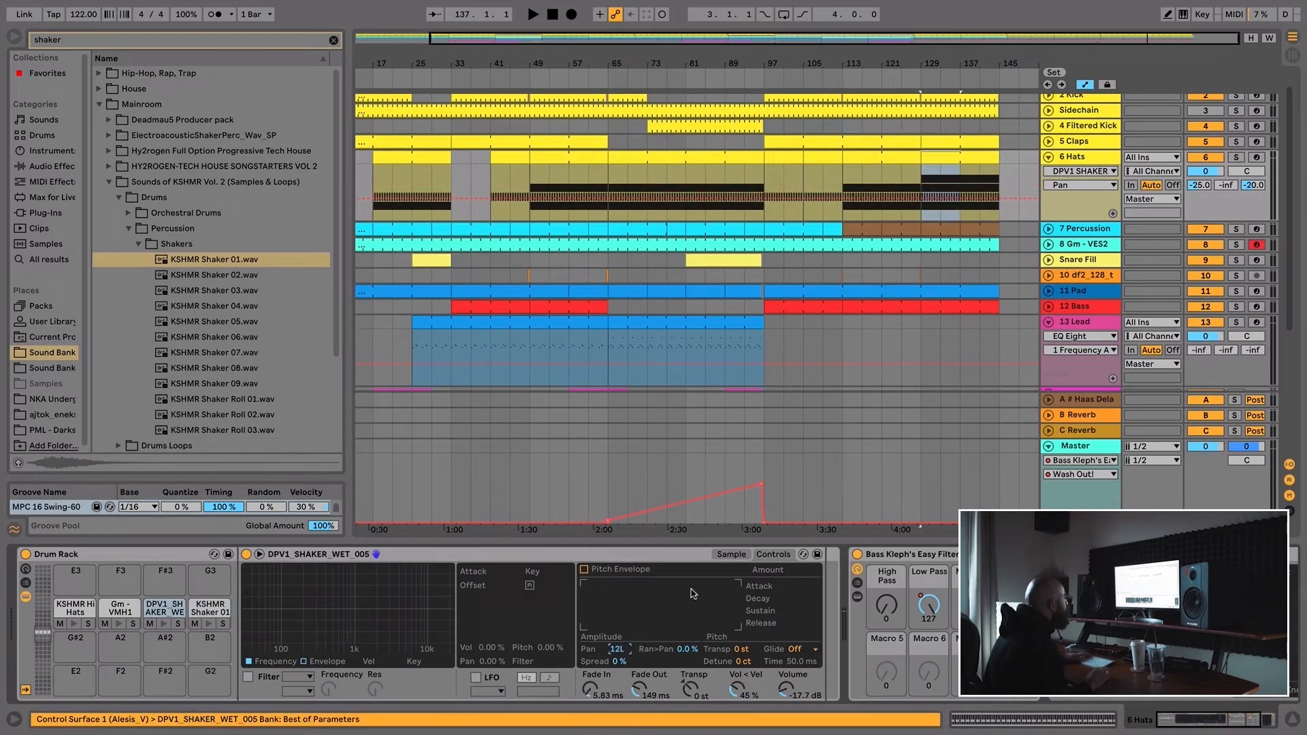
pyautogui.click(731, 554)
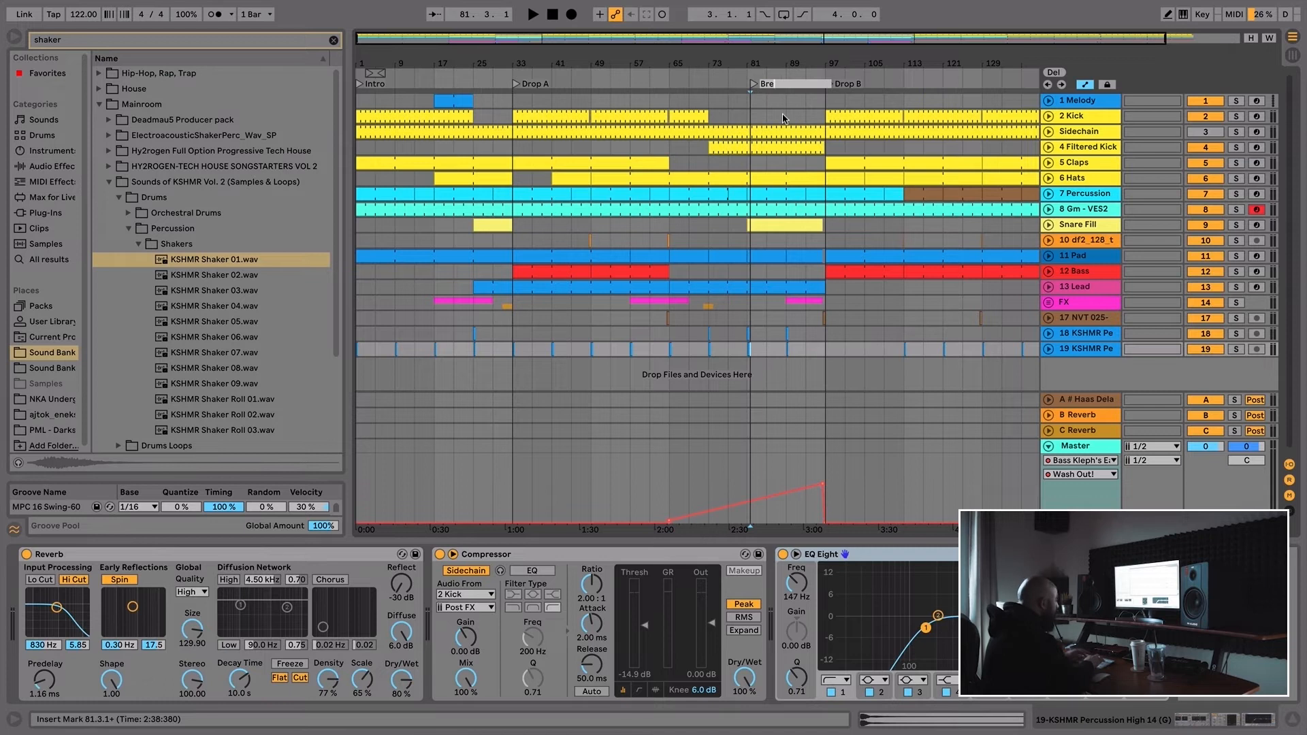
# - Insert a new MIDI track between the Bass and Lead tracks for the pluck
pyautogui.click(1090, 274)
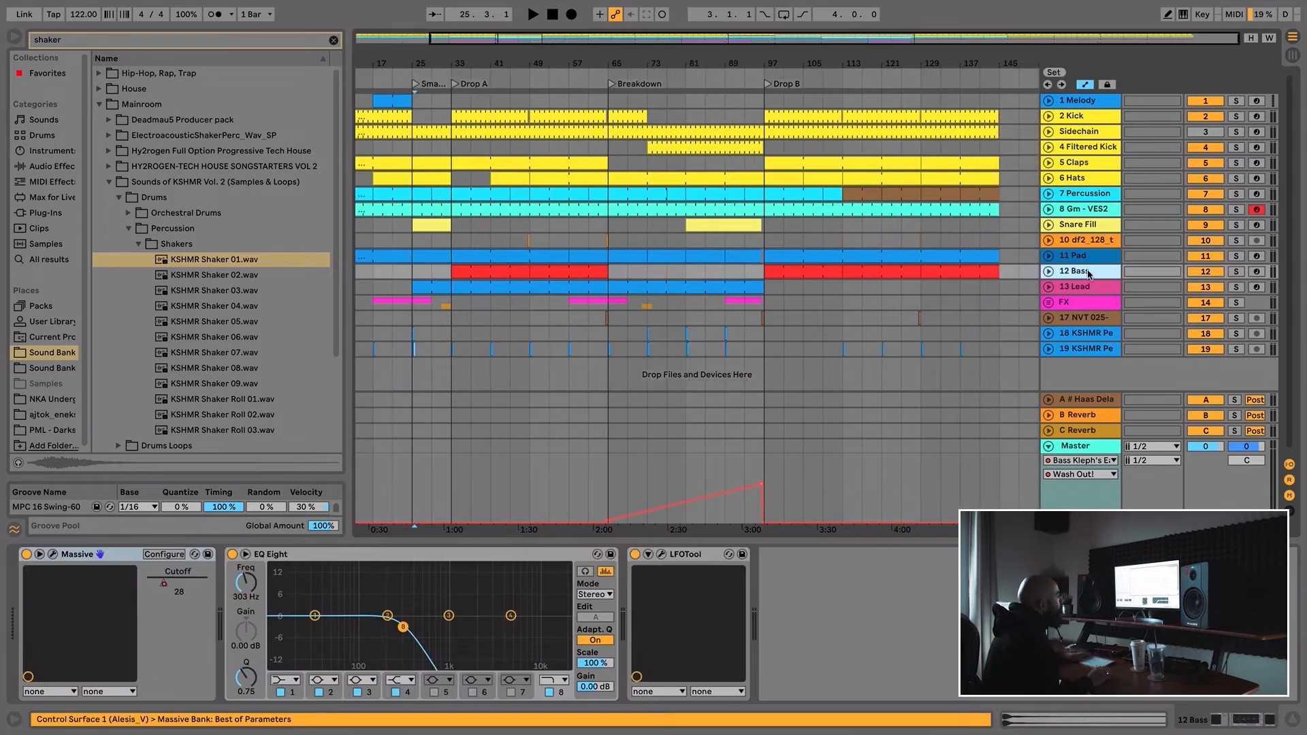
pyautogui.rightClick(1086, 286)
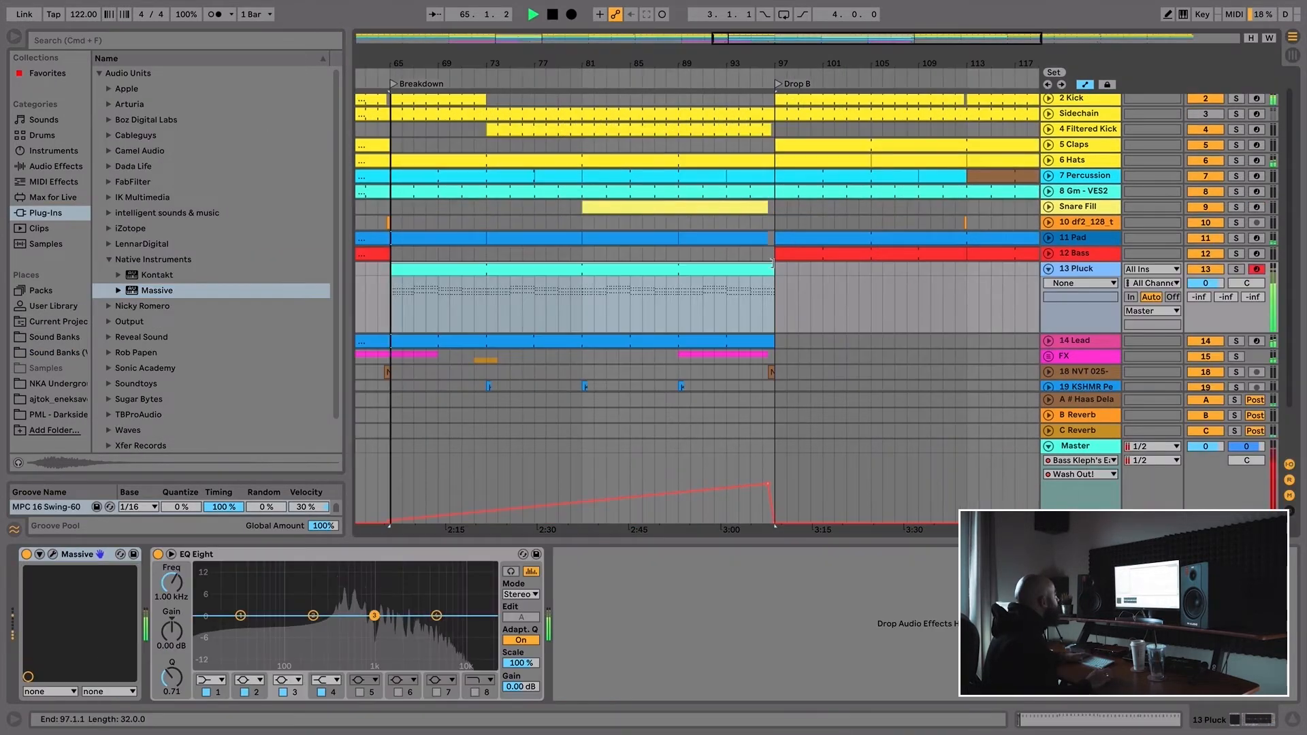
# - Set band 1 of the Pluck track's EQ Eight to a low-cut filter
pyautogui.click(211, 679)
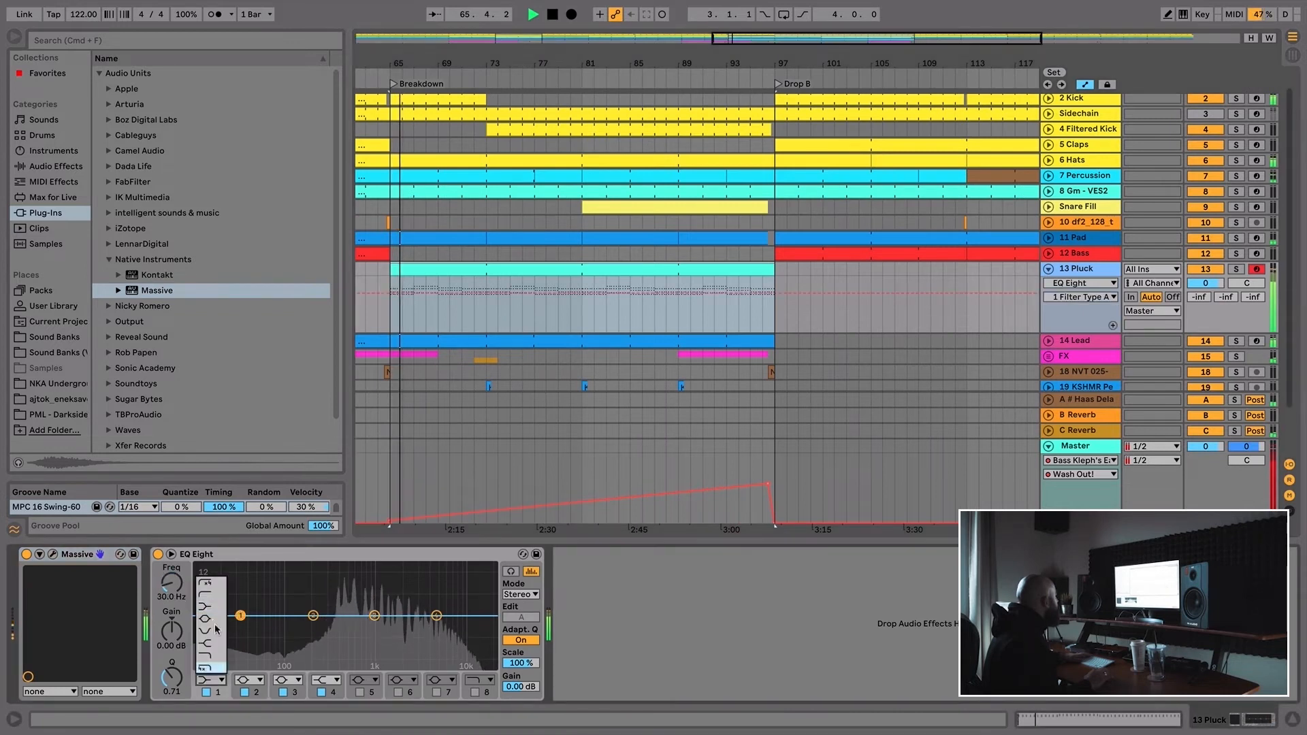
pyautogui.click(211, 603)
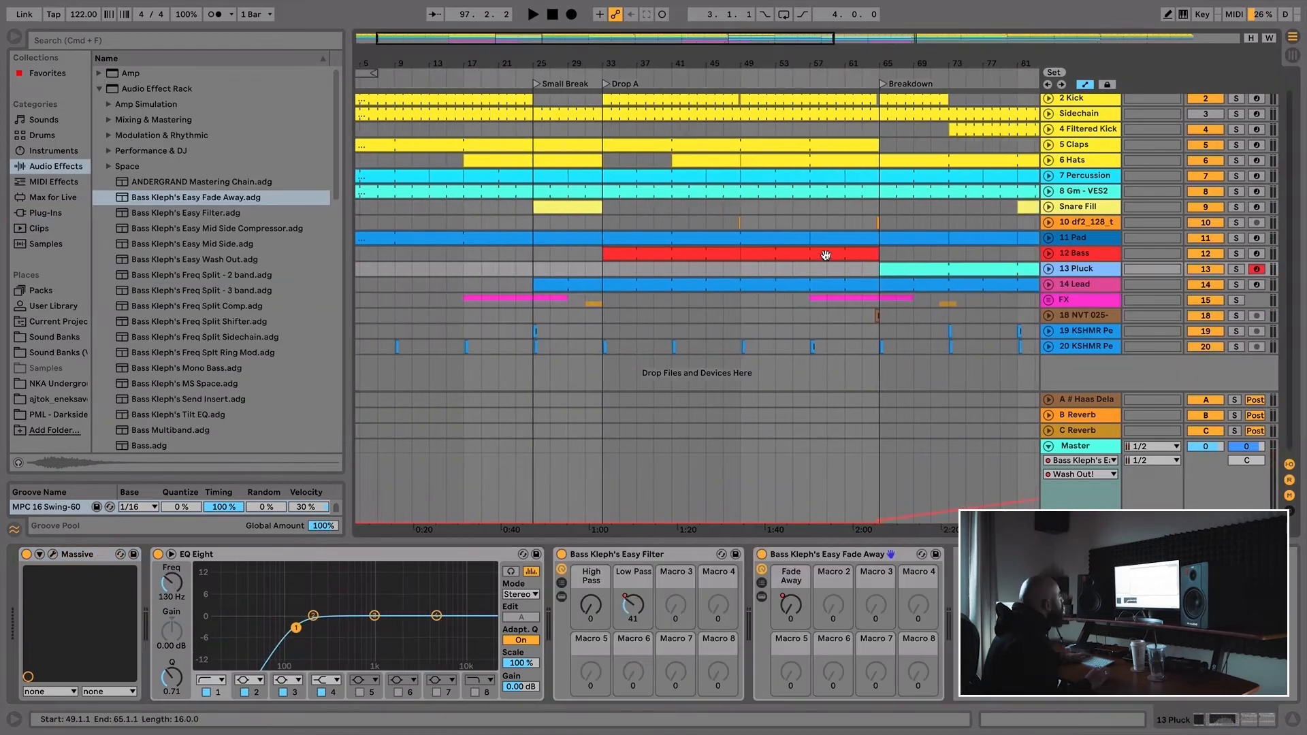
# - Extend the drum and percussion parts past bar 145 to build the outro
pyautogui.scroll(-3, 776, 267)
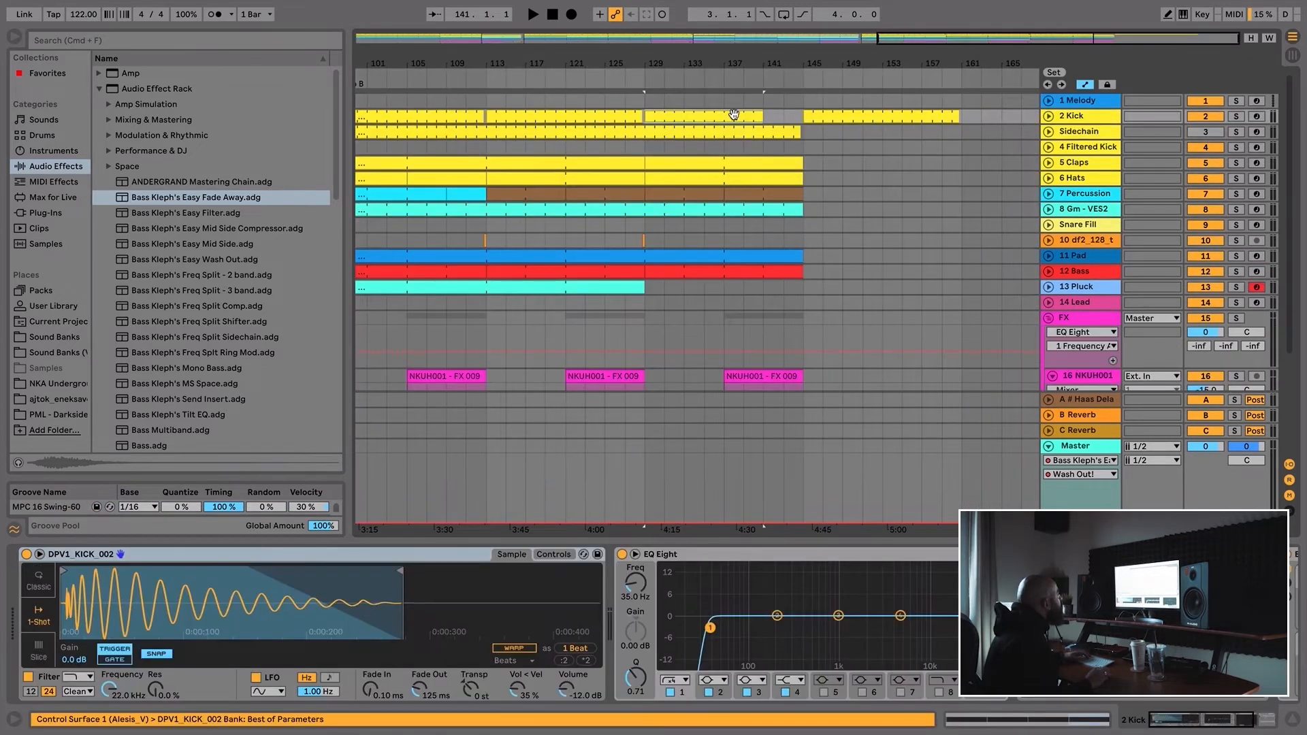
pyautogui.moveTo(783, 132); pyautogui.dragTo(838, 156)
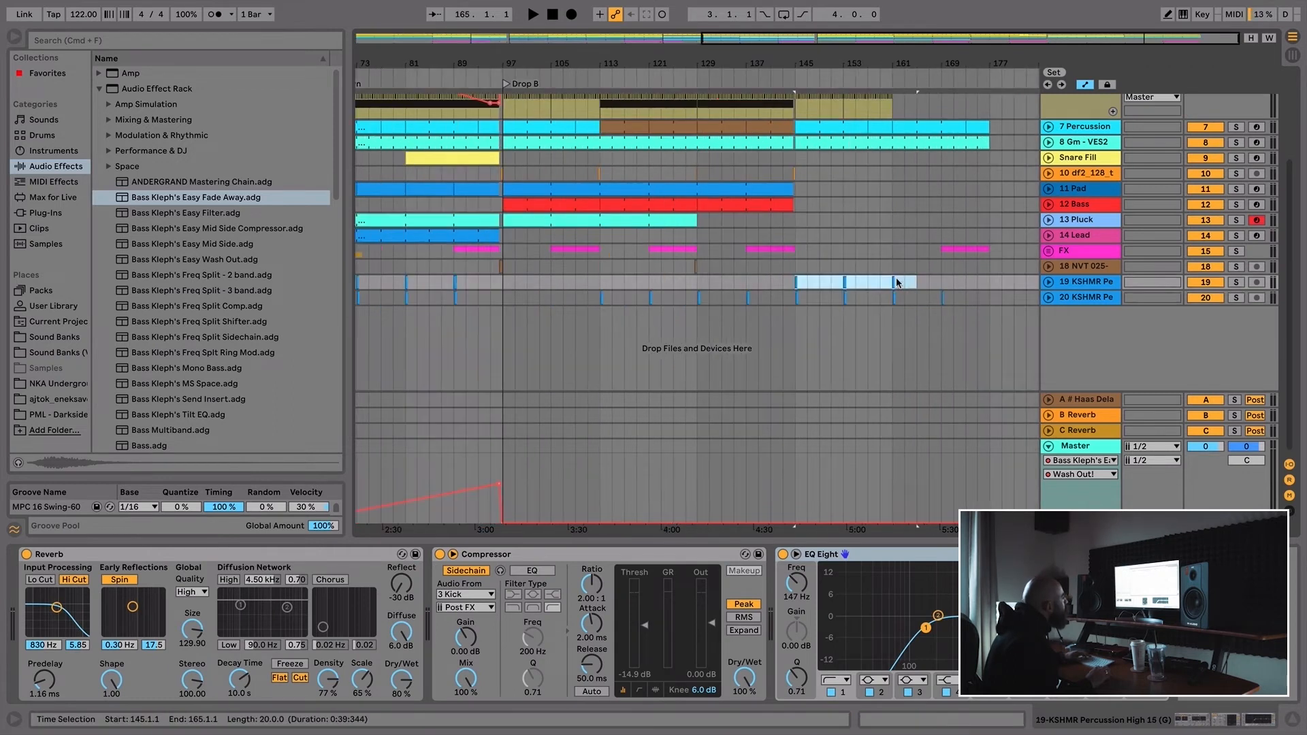
# - Remove the KSHMR Percussion High 15 hits at bars 153 and 161, and place the insert marker near bar 129 on that track
pyautogui.click(894, 282)
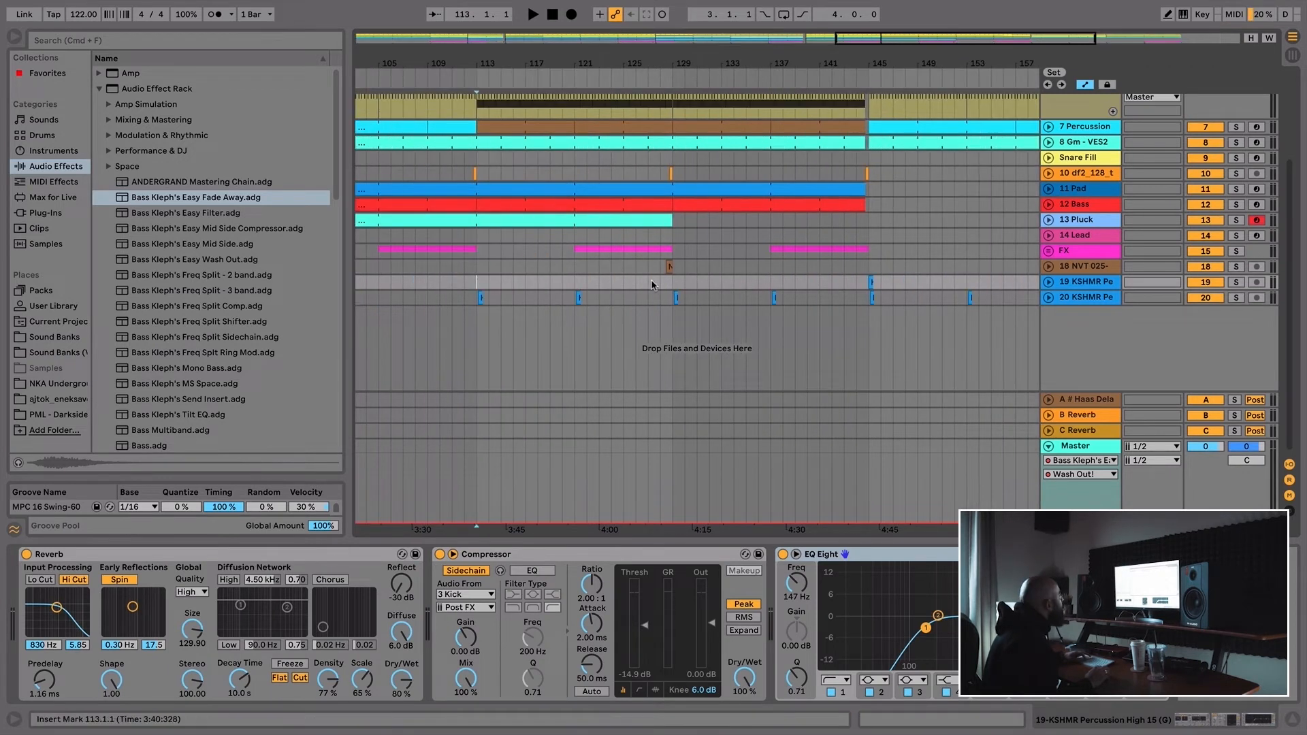
pyautogui.click(667, 280)
pyautogui.scroll(5, 667, 280)
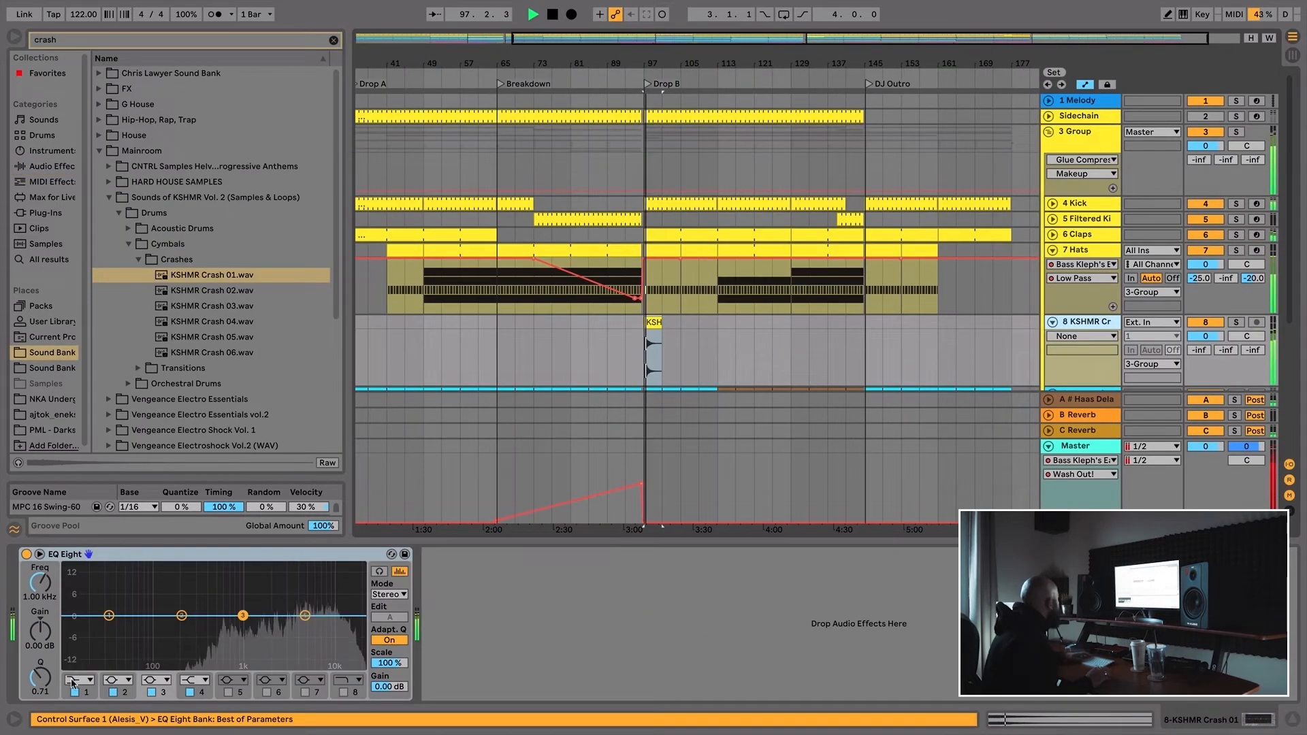
# - Switch band 1 of the KSHMR Crash 01 track's EQ Eight to a low cut and raise its cutoff frequency
pyautogui.click(79, 680)
pyautogui.click(76, 597)
pyautogui.moveTo(108, 616); pyautogui.dragTo(167, 616)
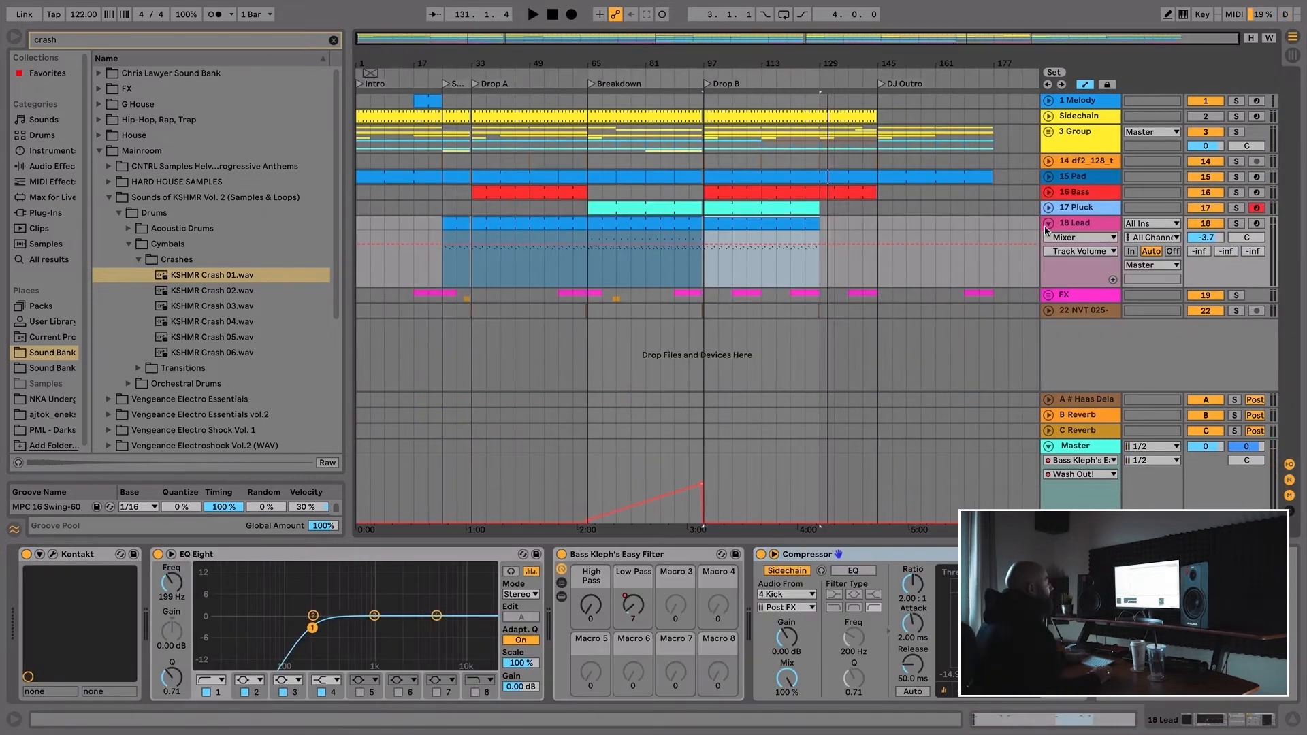
# - Fold the Lead track, place the insert marker at bar 1 on the Melody track, and hide the browser
pyautogui.click(1047, 224)
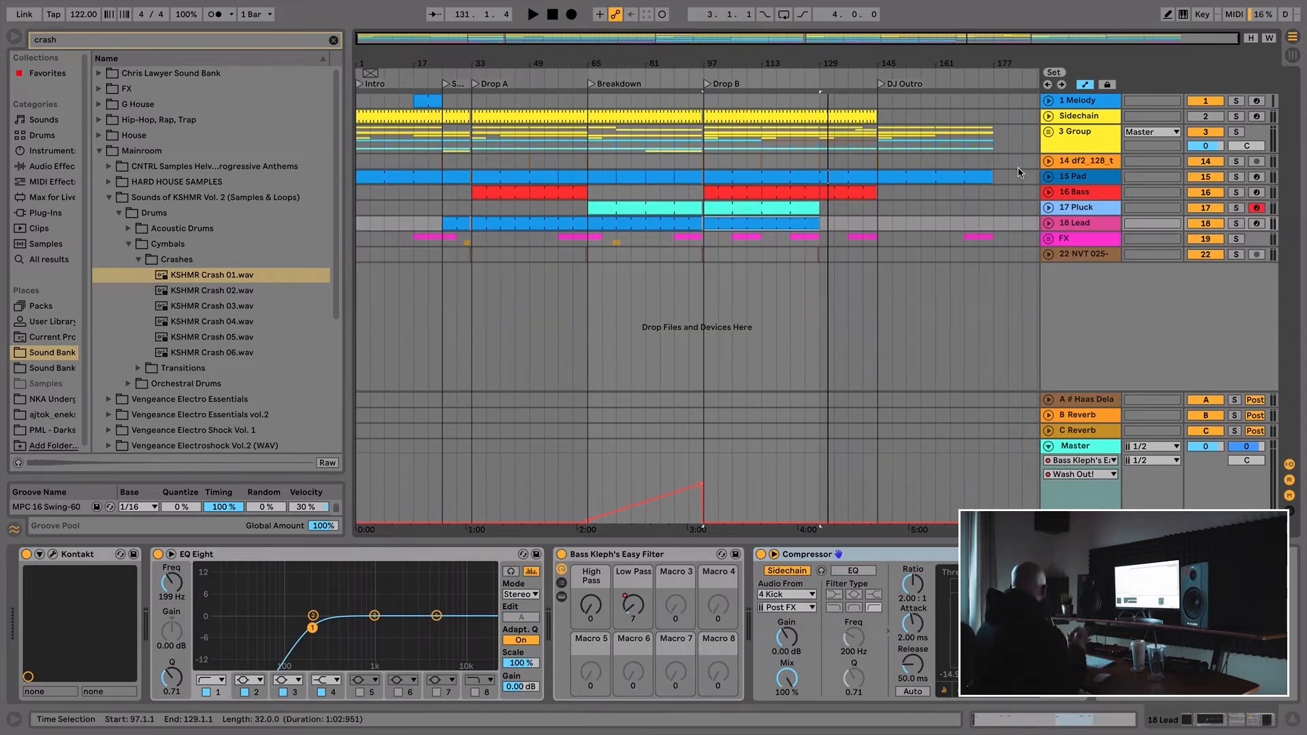
pyautogui.click(362, 102)
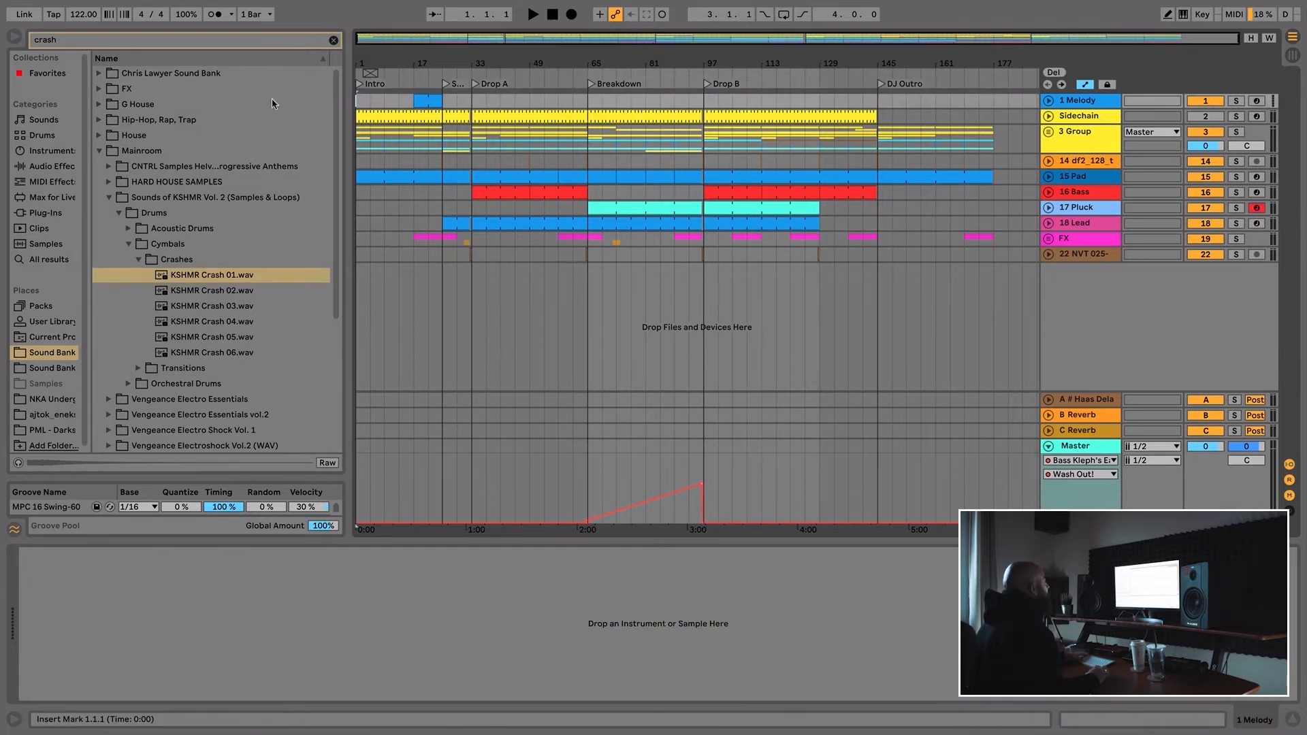
pyautogui.click(328, 40)
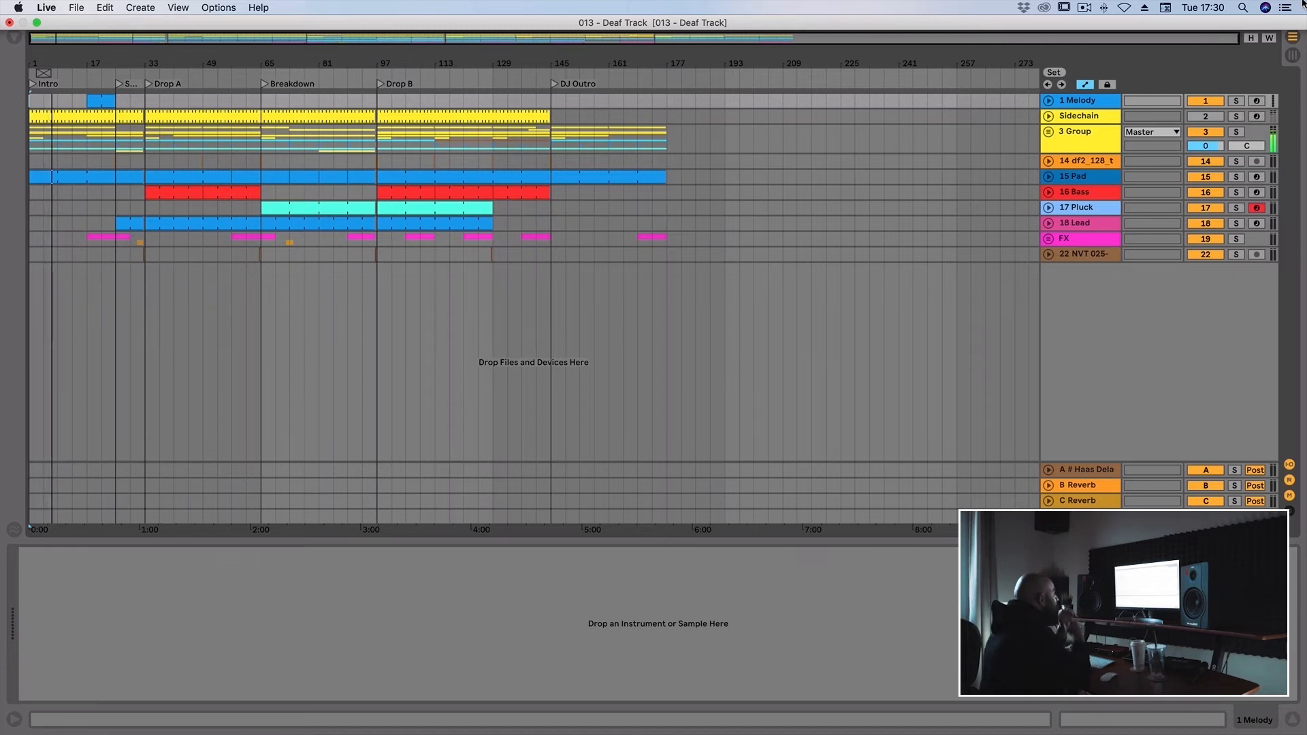
# - Play the track from the start and examine the drum group's parts through the intro, leaving the crash track folded
pyautogui.click(1047, 131)
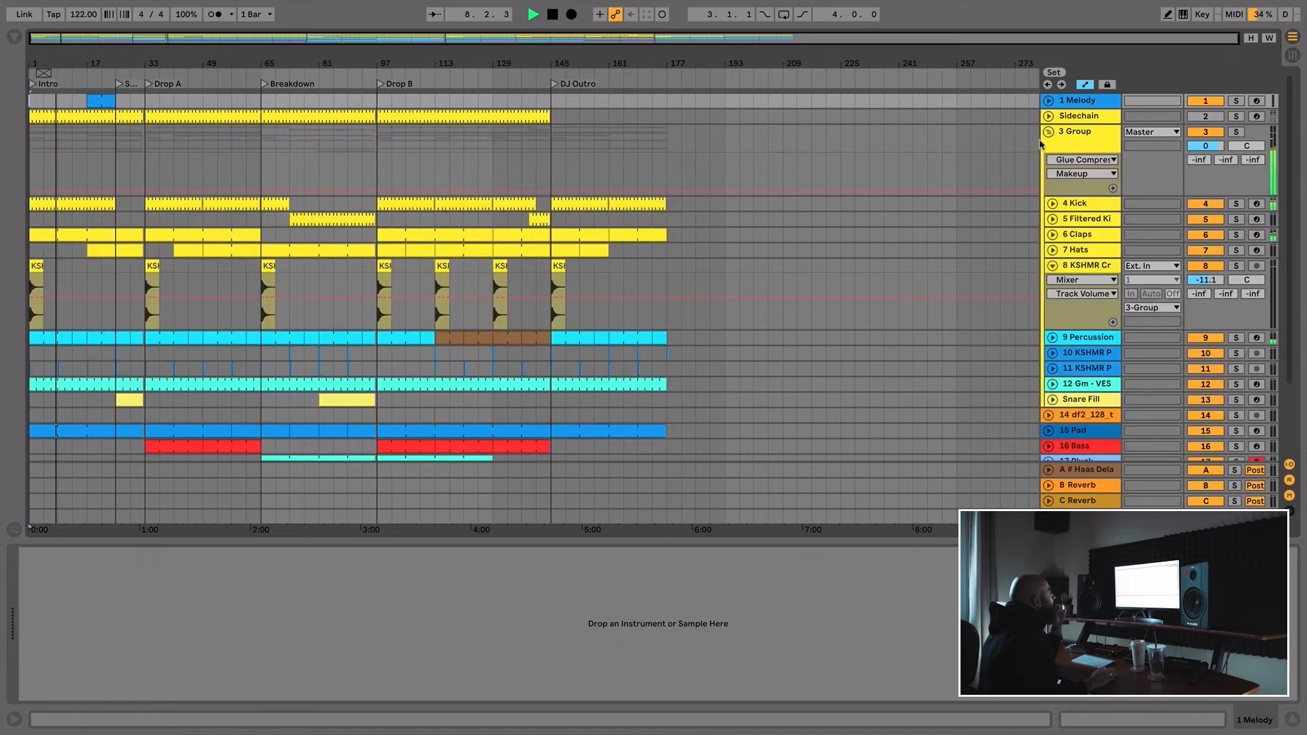
pyautogui.click(1052, 266)
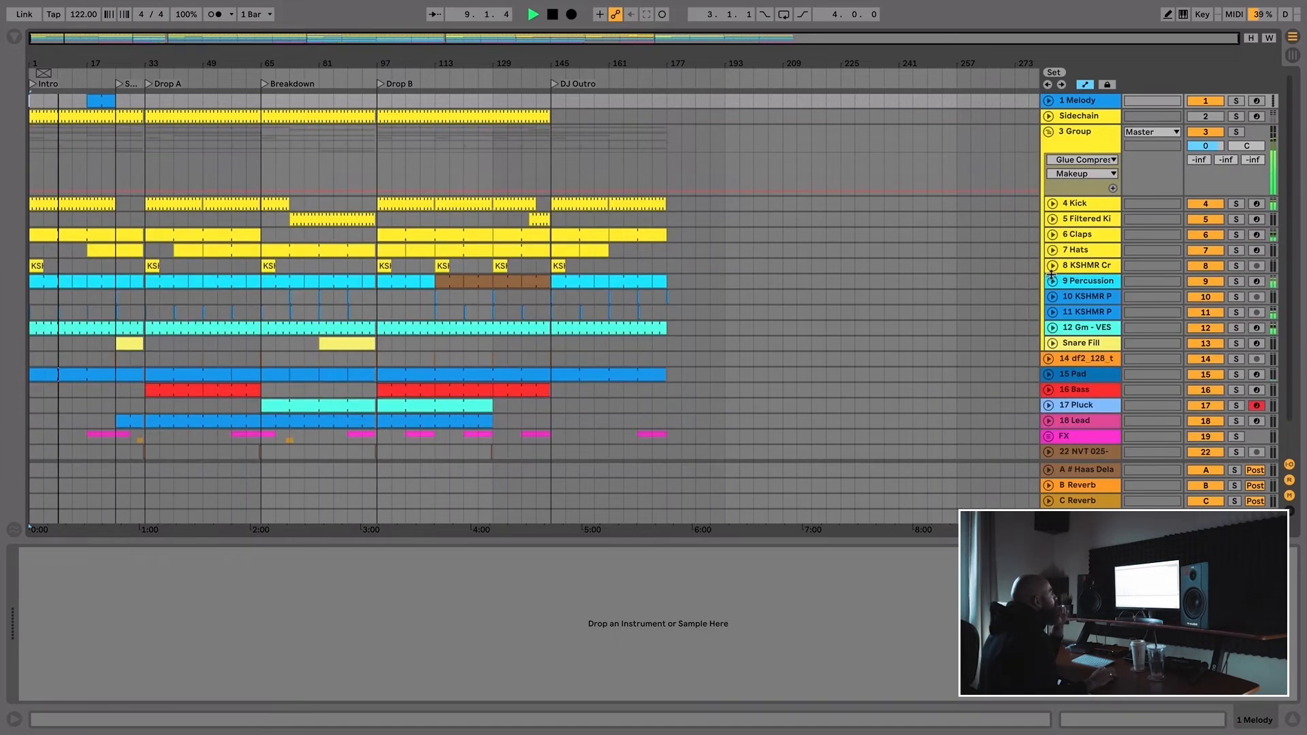
pyautogui.click(1050, 328)
pyautogui.moveTo(89, 49); pyautogui.dragTo(105, 71)
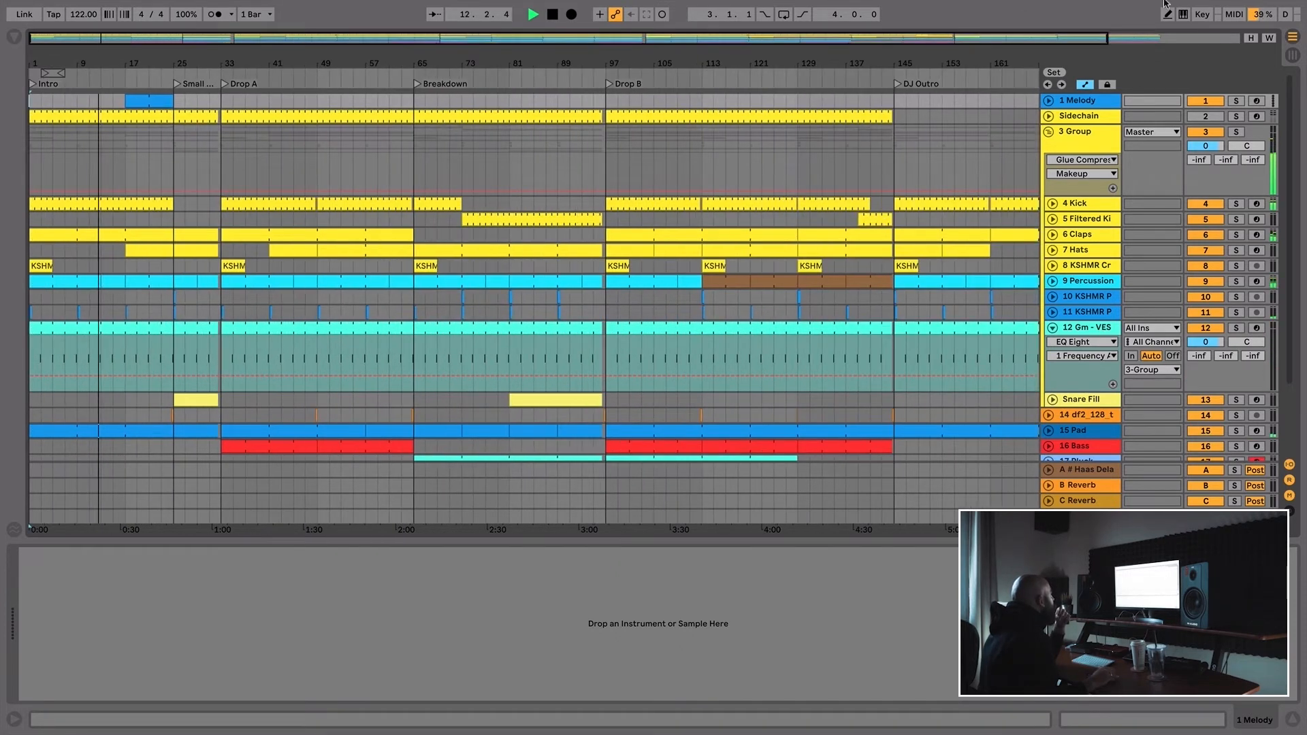
pyautogui.moveTo(1138, 4)
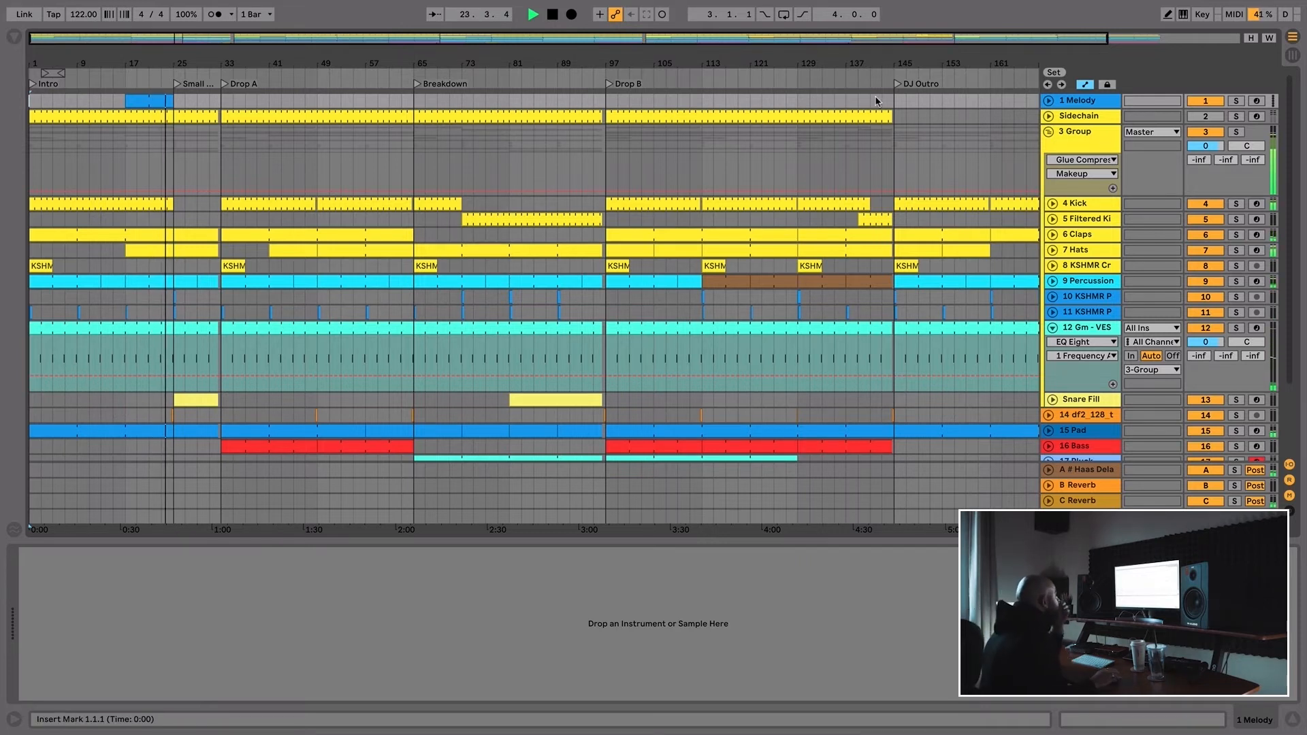
pyautogui.click(1053, 328)
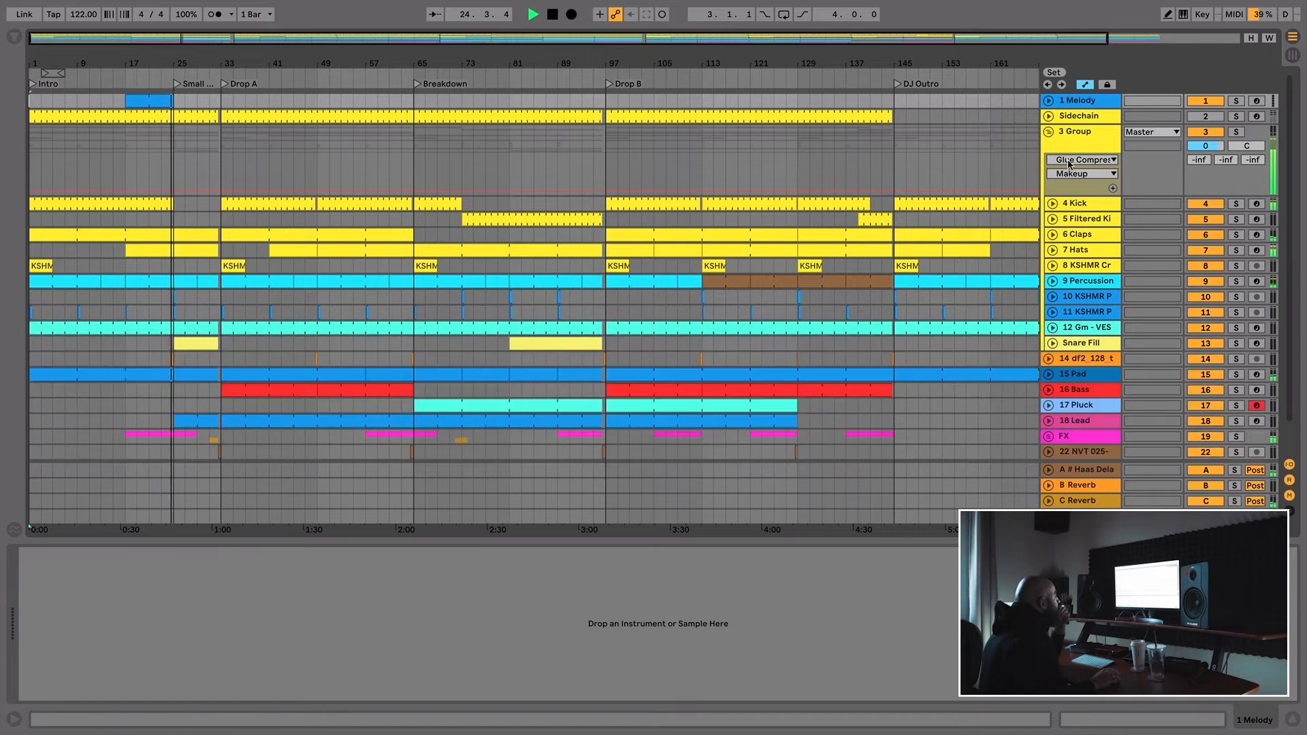
pyautogui.click(1047, 131)
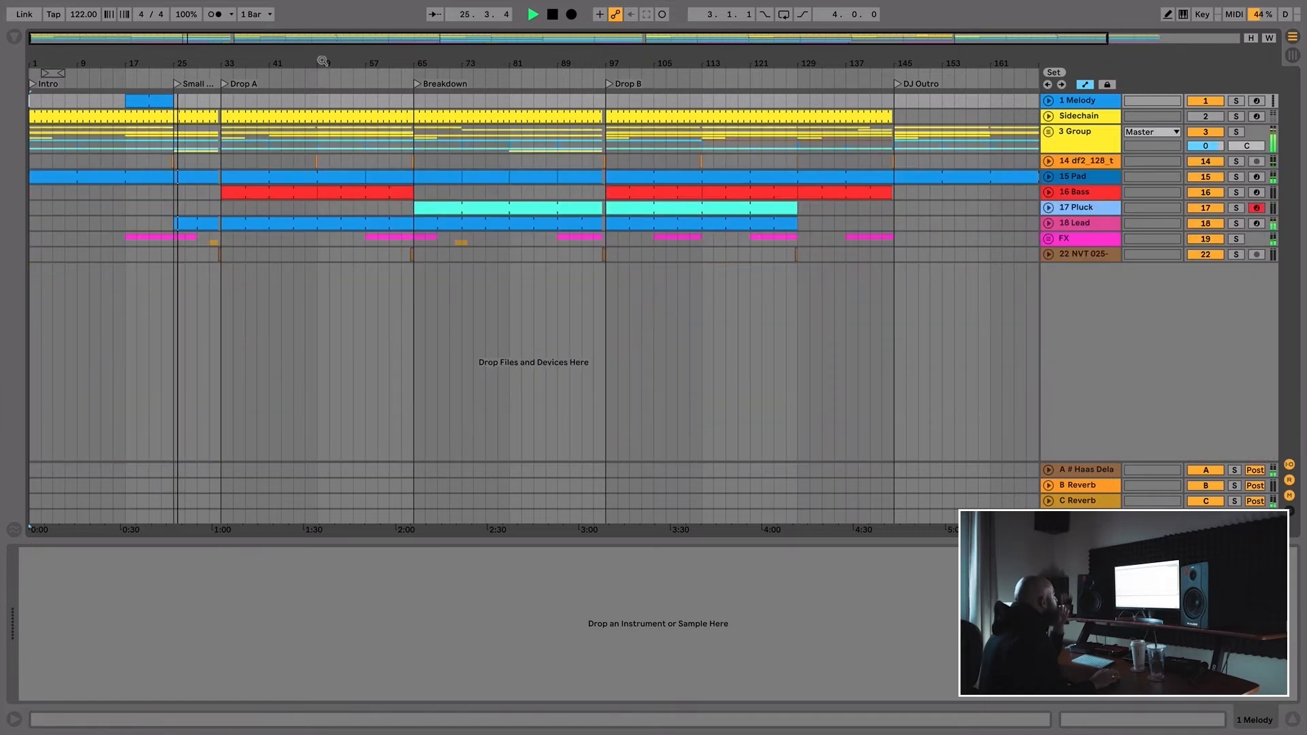
# - Follow playback through the Small Break and Drop A with the Lead track unfolded and its device chain shown
pyautogui.moveTo(179, 61); pyautogui.dragTo(253, 60)
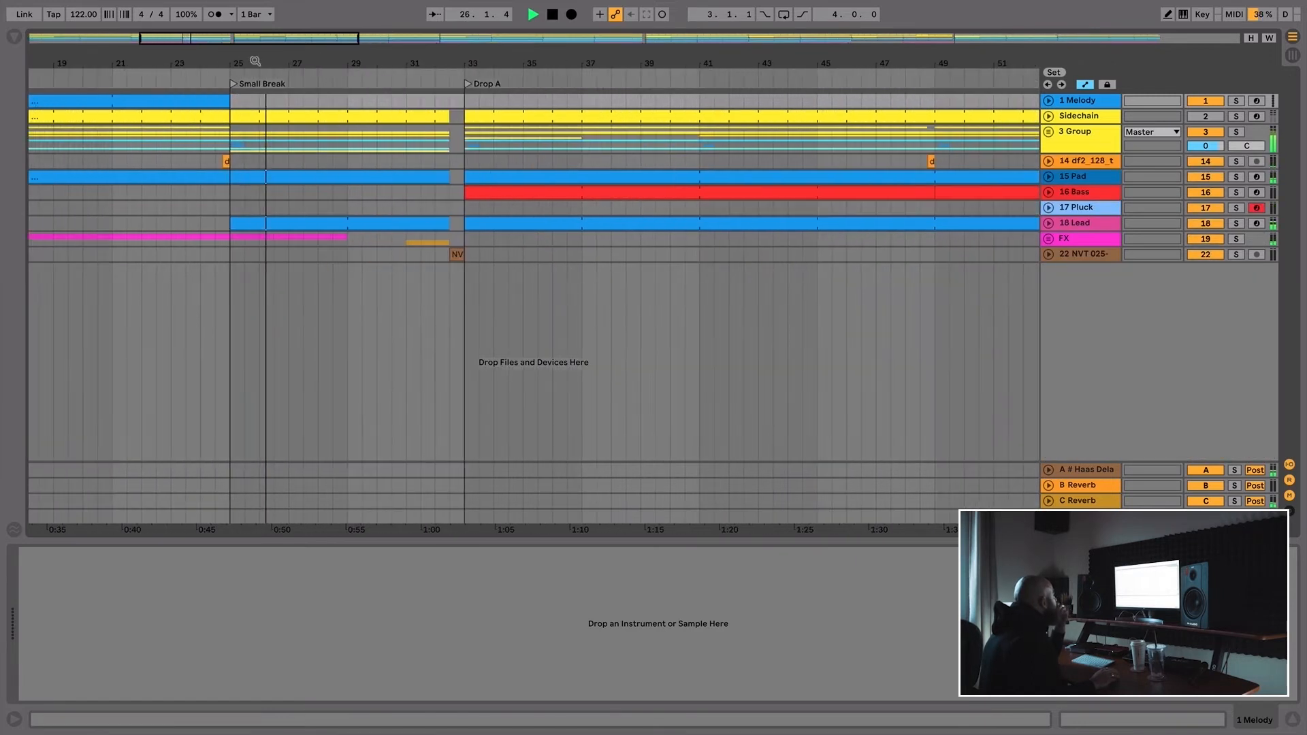
pyautogui.click(1048, 223)
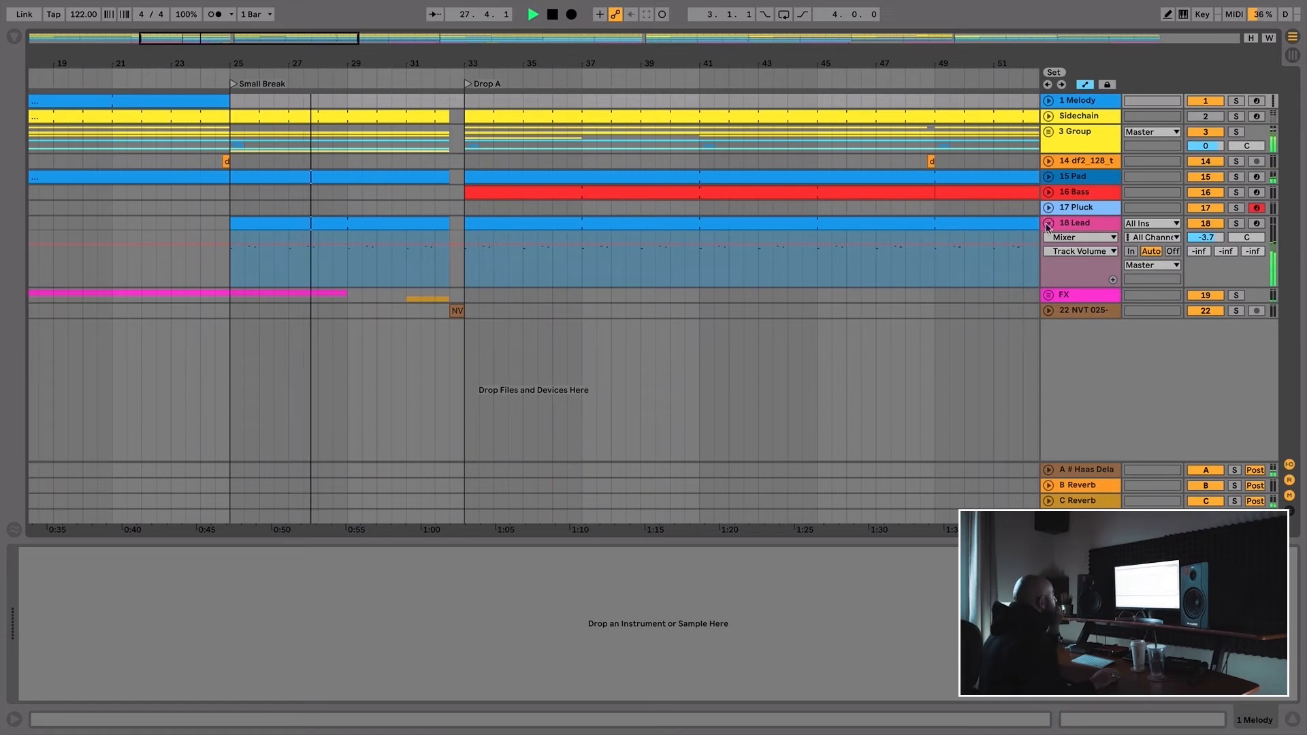
pyautogui.click(1066, 226)
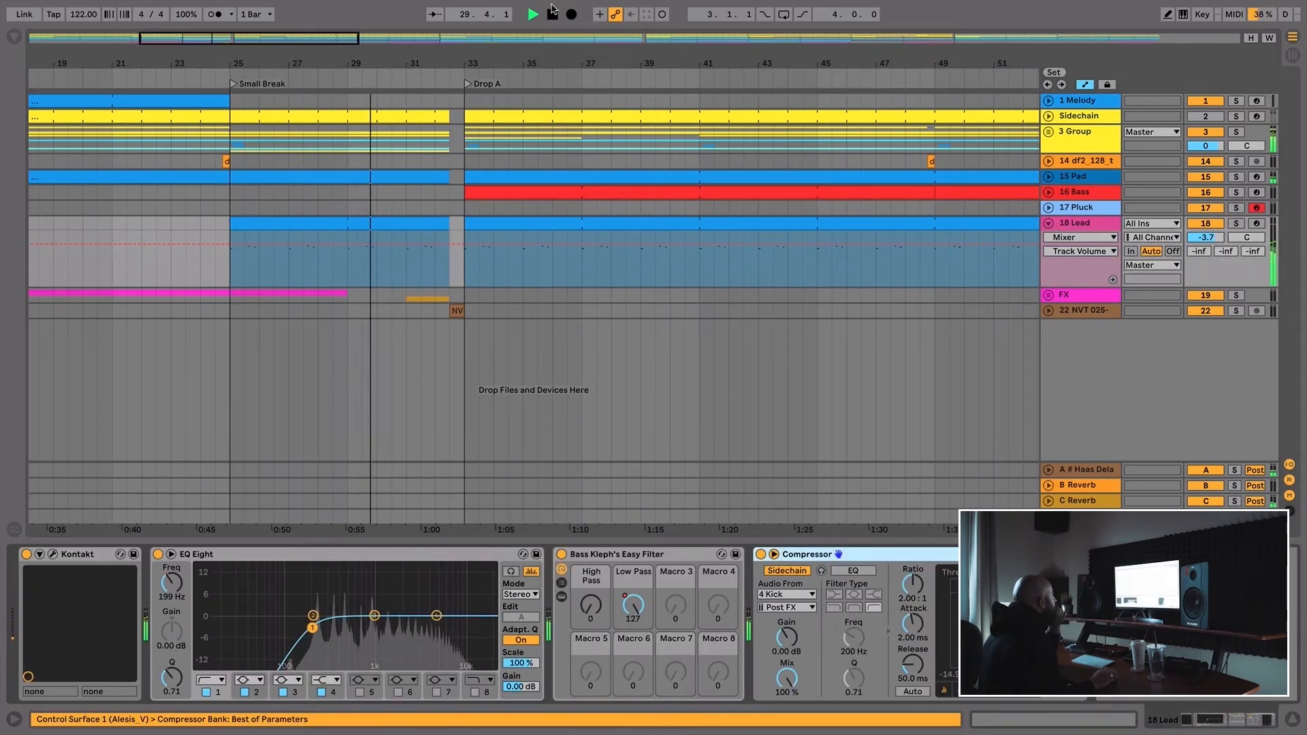
pyautogui.moveTo(462, 54); pyautogui.dragTo(512, 54)
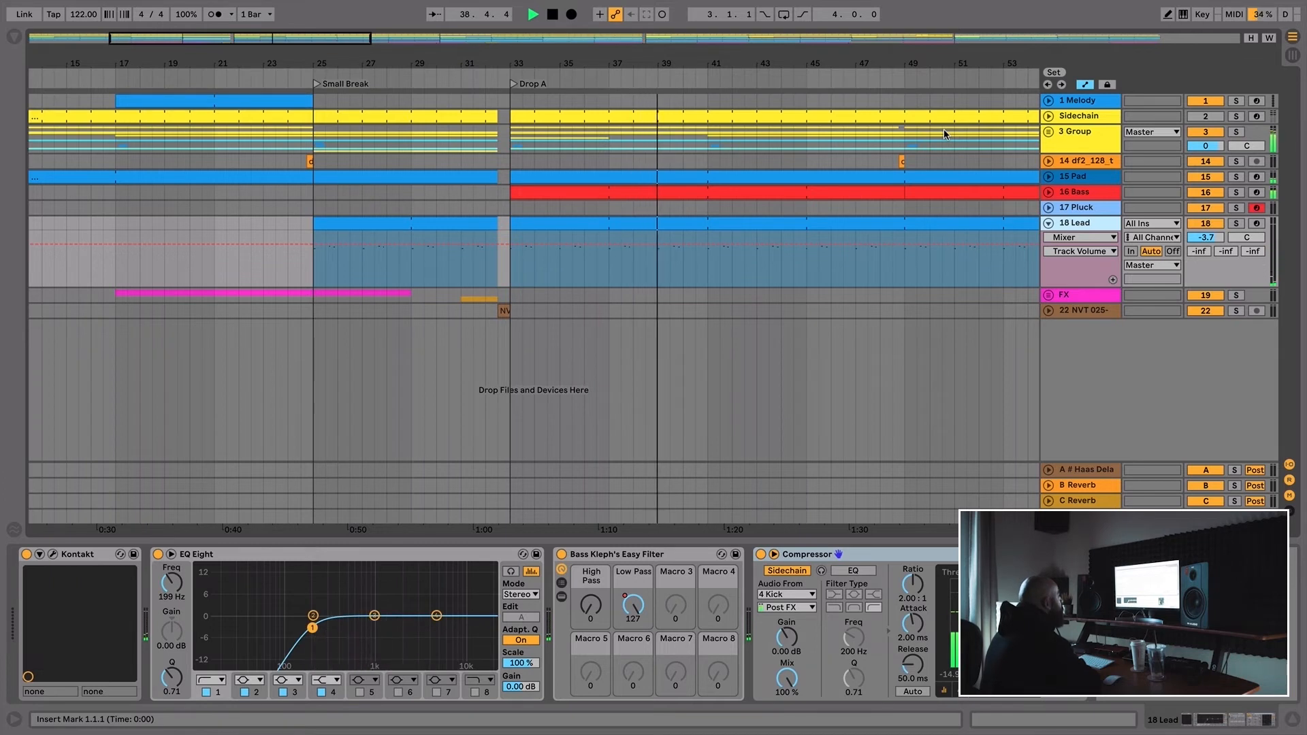
pyautogui.moveTo(721, 61); pyautogui.dragTo(538, 60)
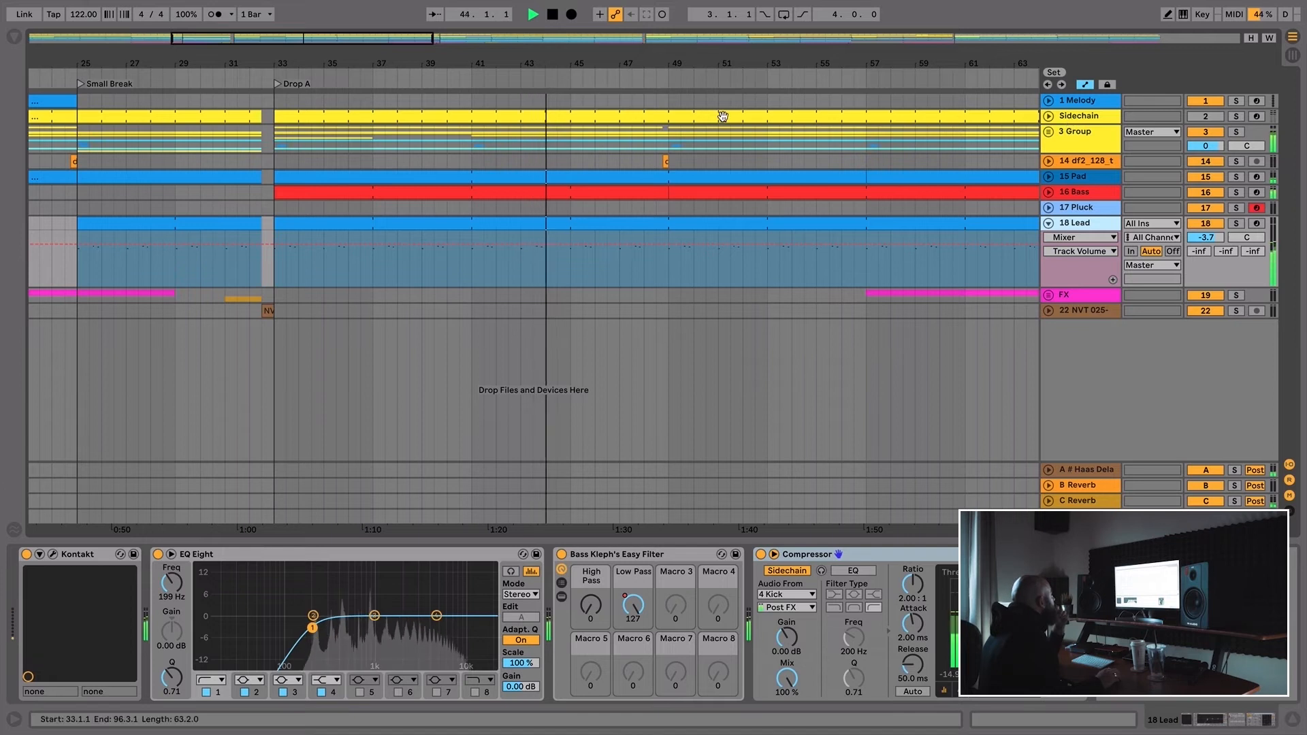
pyautogui.hscroll(3, 710, 118)
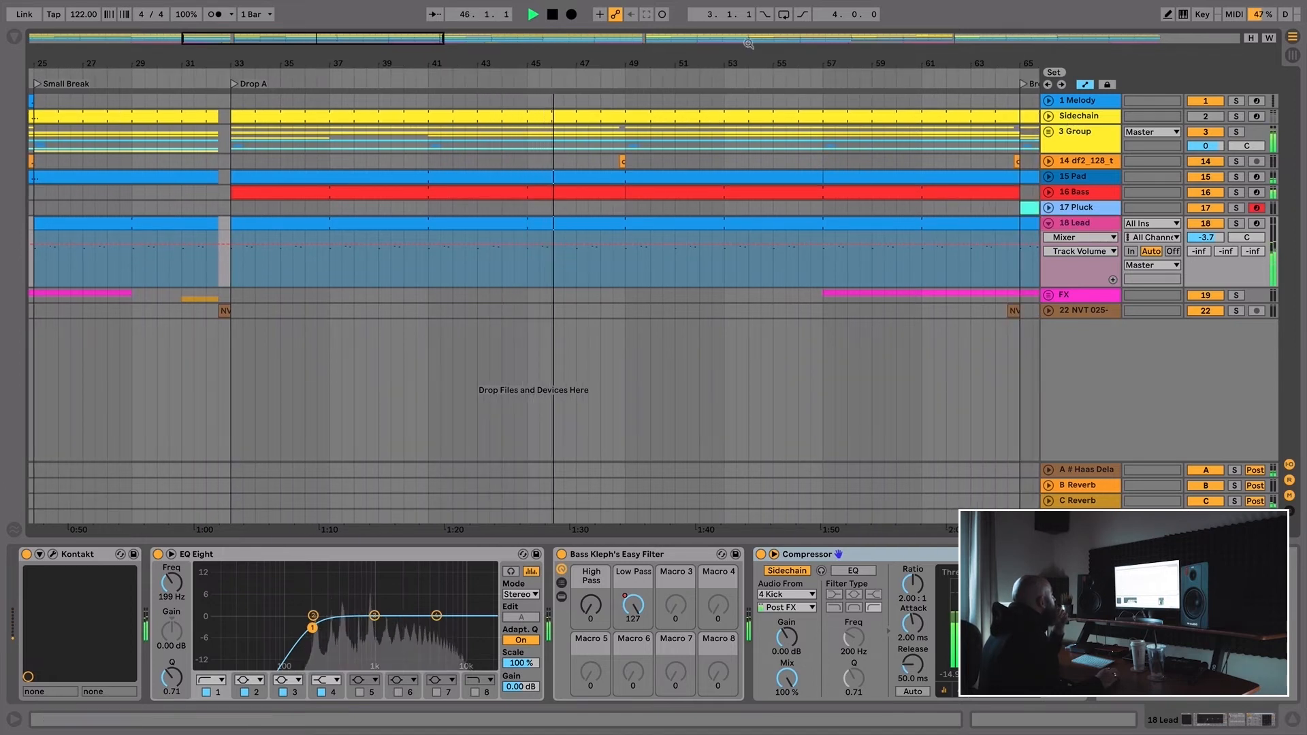
pyautogui.moveTo(704, 62); pyautogui.dragTo(572, 51)
# - Display the Pad's Bass Kleph's Easy Filter Low Pass automation and examine the drum group's clips around the Breakdown
pyautogui.click(1048, 176)
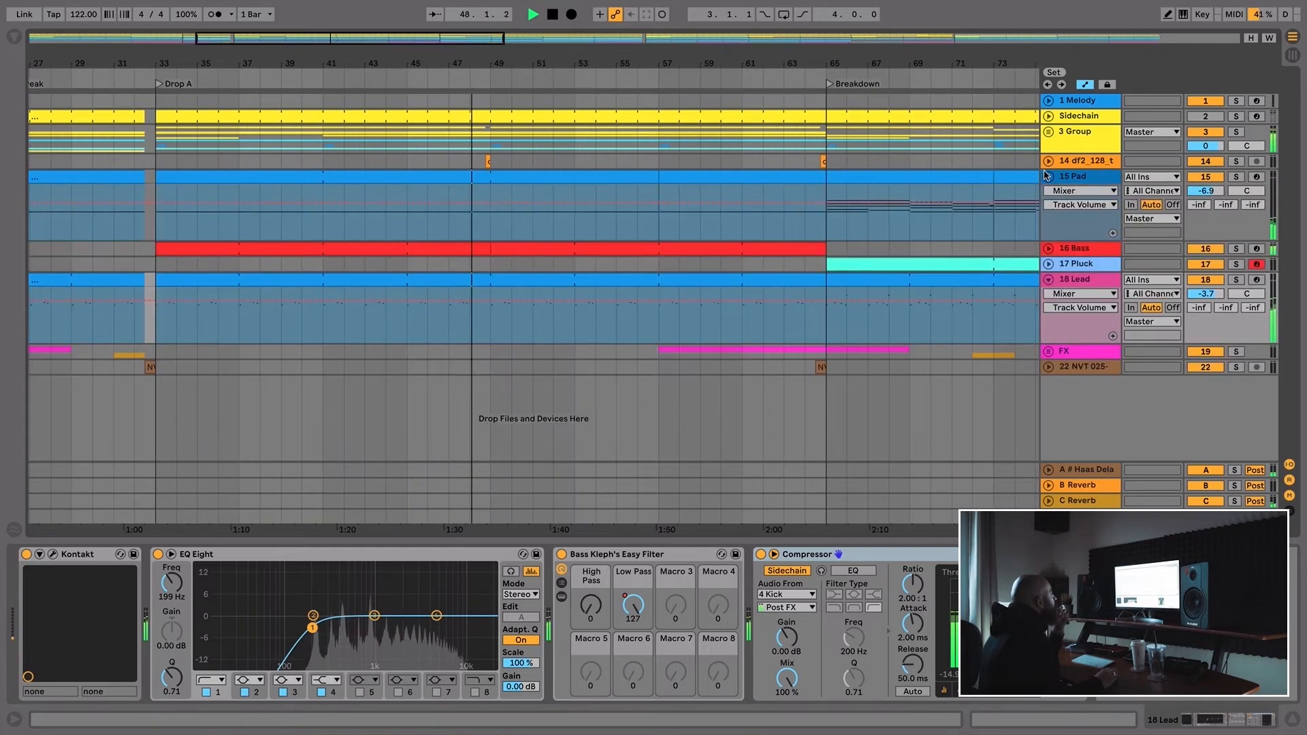
pyautogui.click(1075, 189)
pyautogui.click(1077, 252)
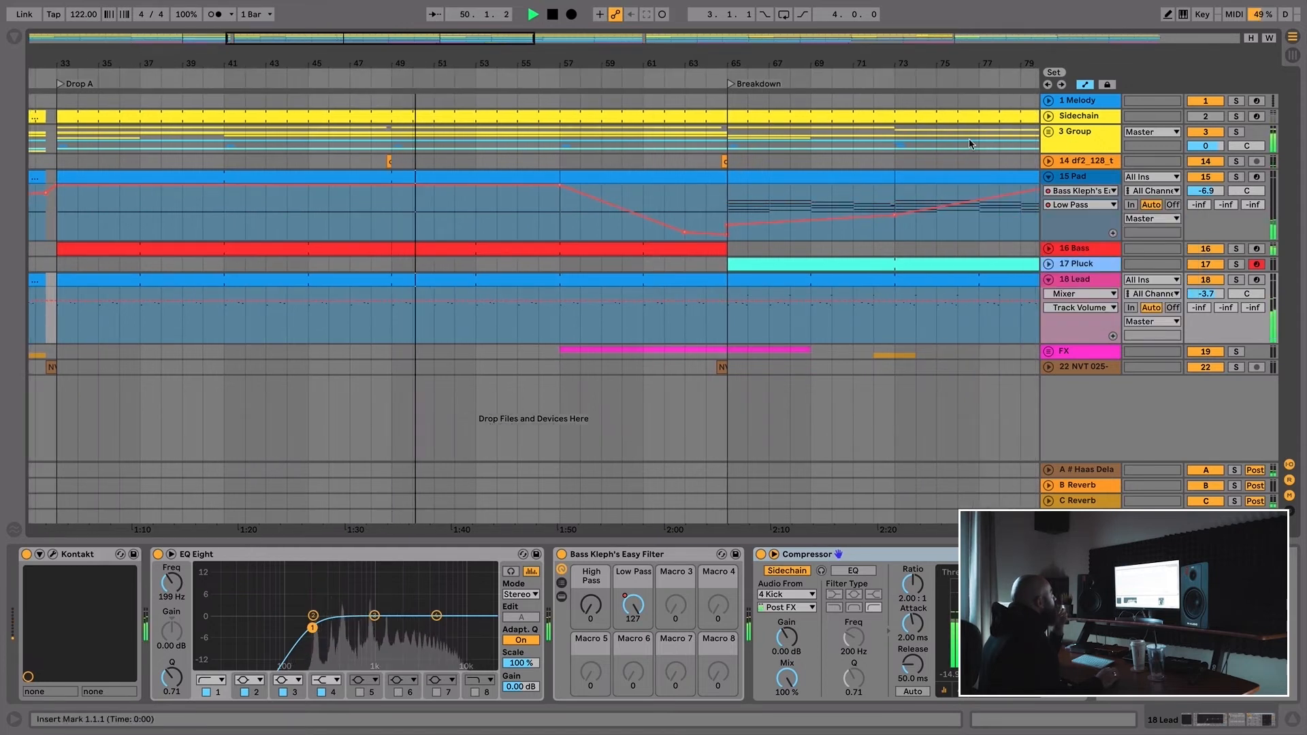
pyautogui.click(1049, 132)
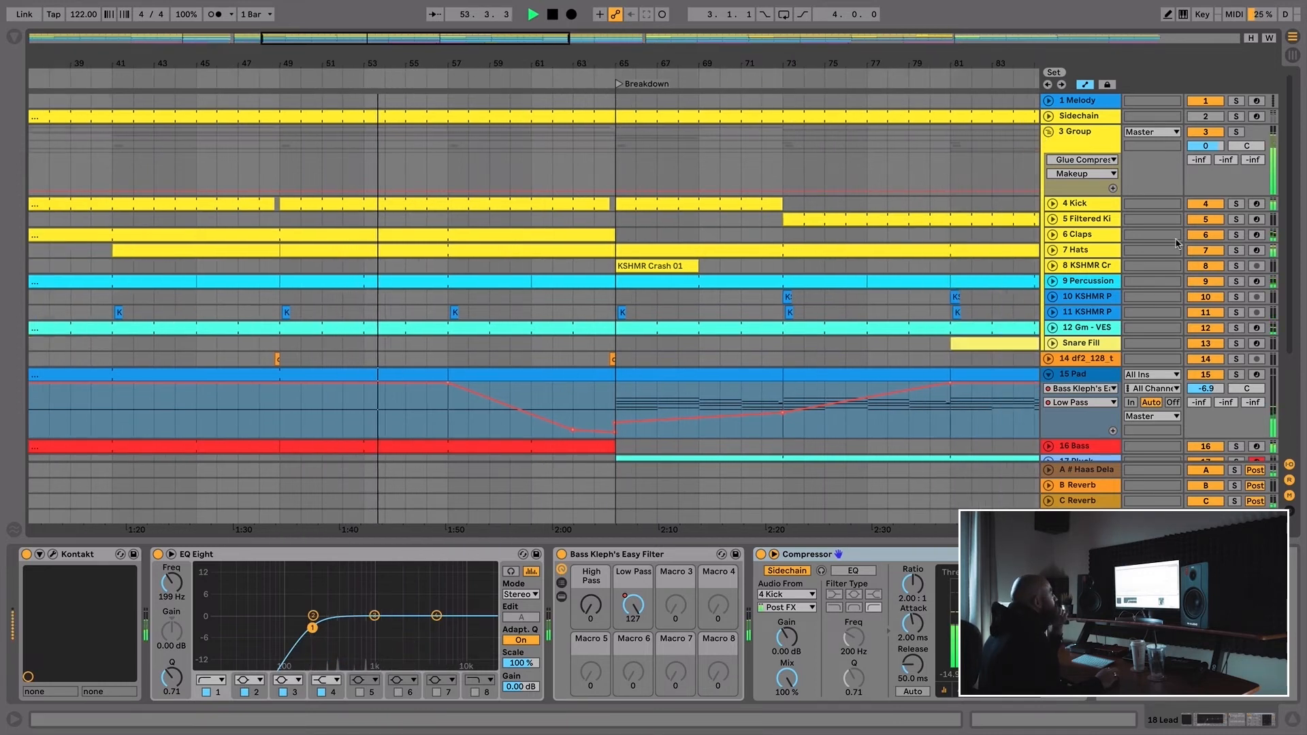
pyautogui.click(1048, 132)
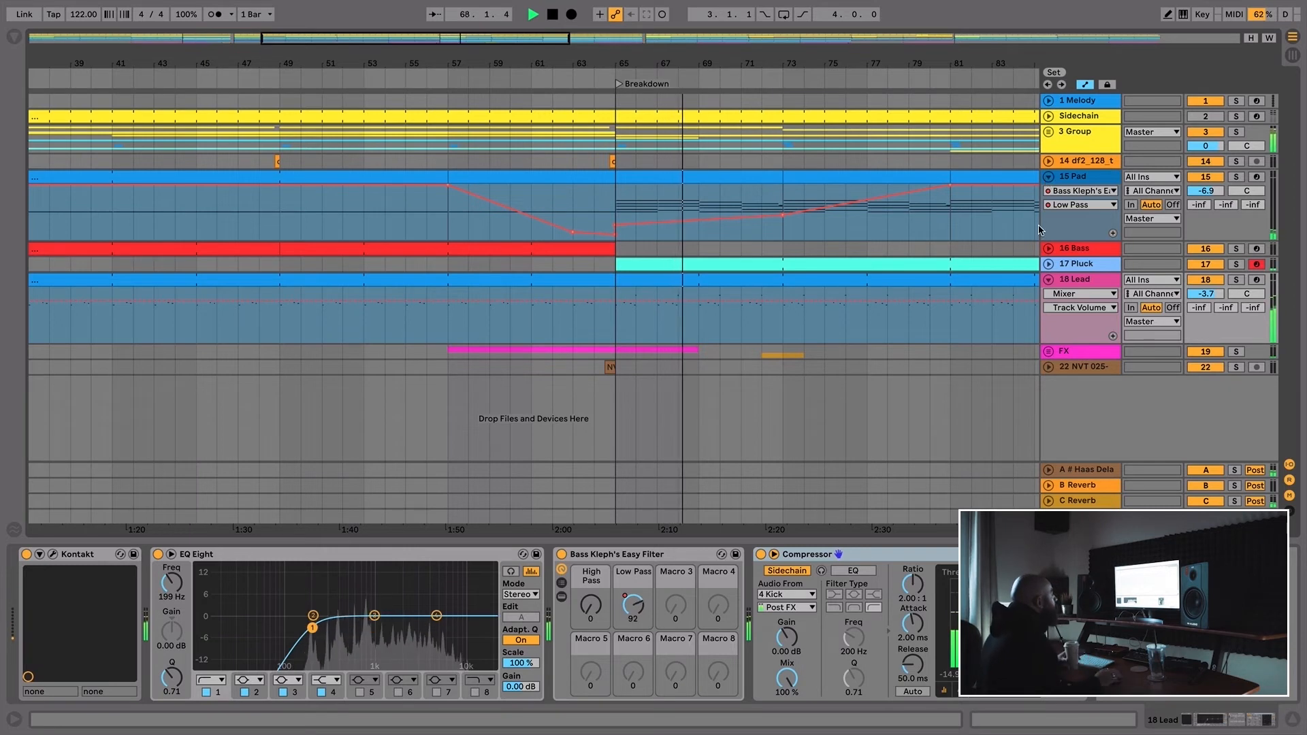
# - Unfold the Pluck track and display the Lead's Bass Kleph's Easy Filter Low Pass automation across the Breakdown
pyautogui.click(1048, 265)
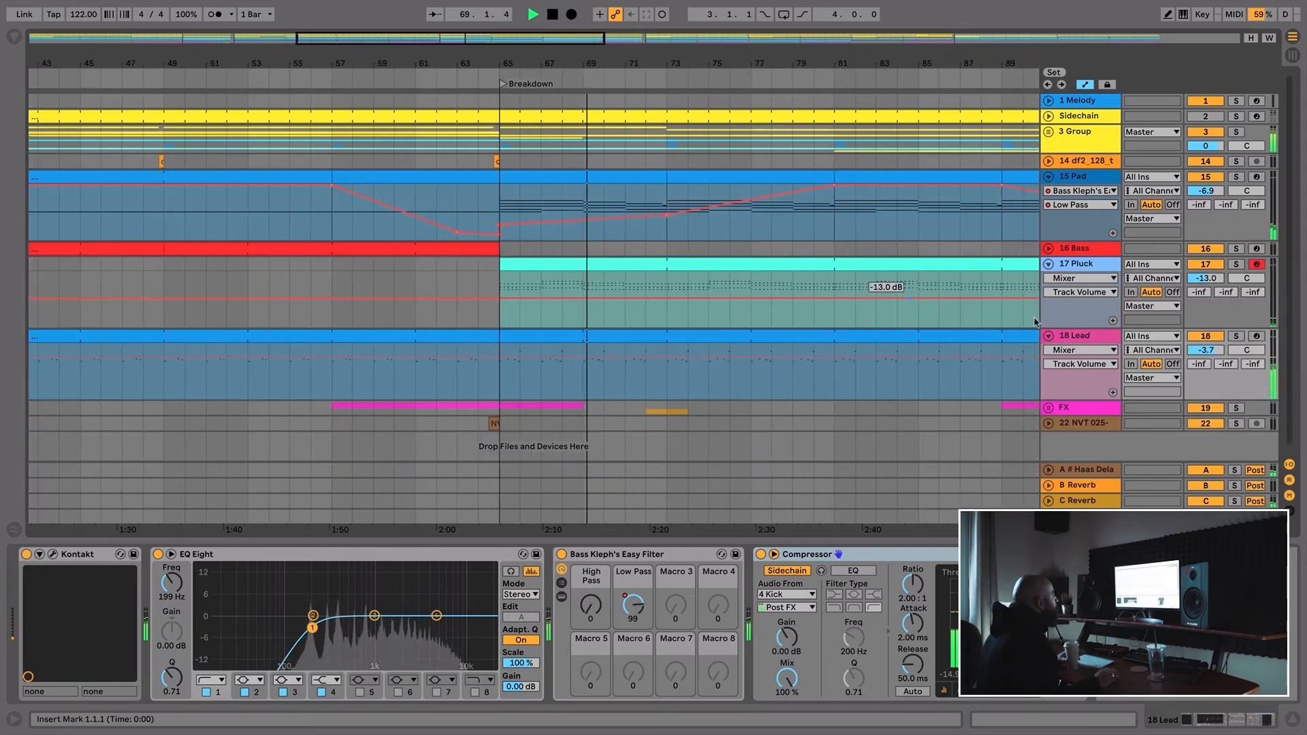
pyautogui.click(1079, 350)
pyautogui.click(1086, 399)
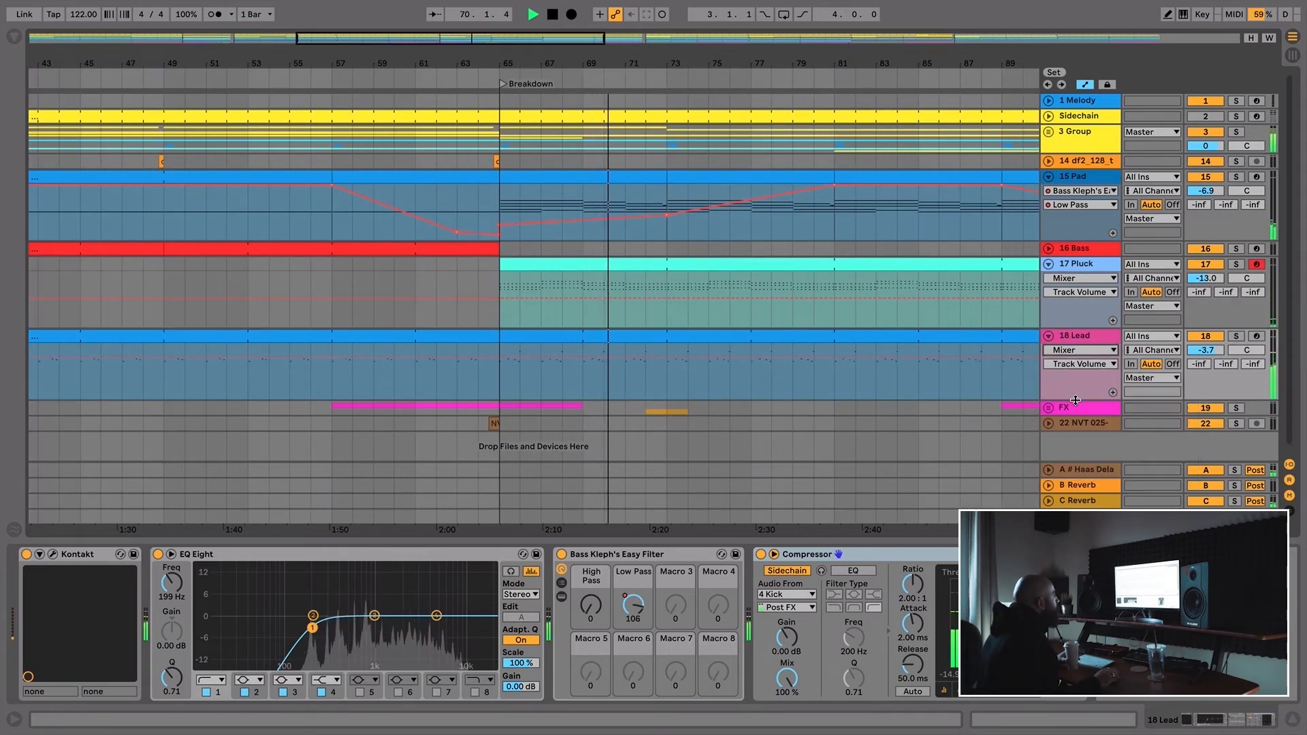
pyautogui.moveTo(670, 60); pyautogui.dragTo(577, 24)
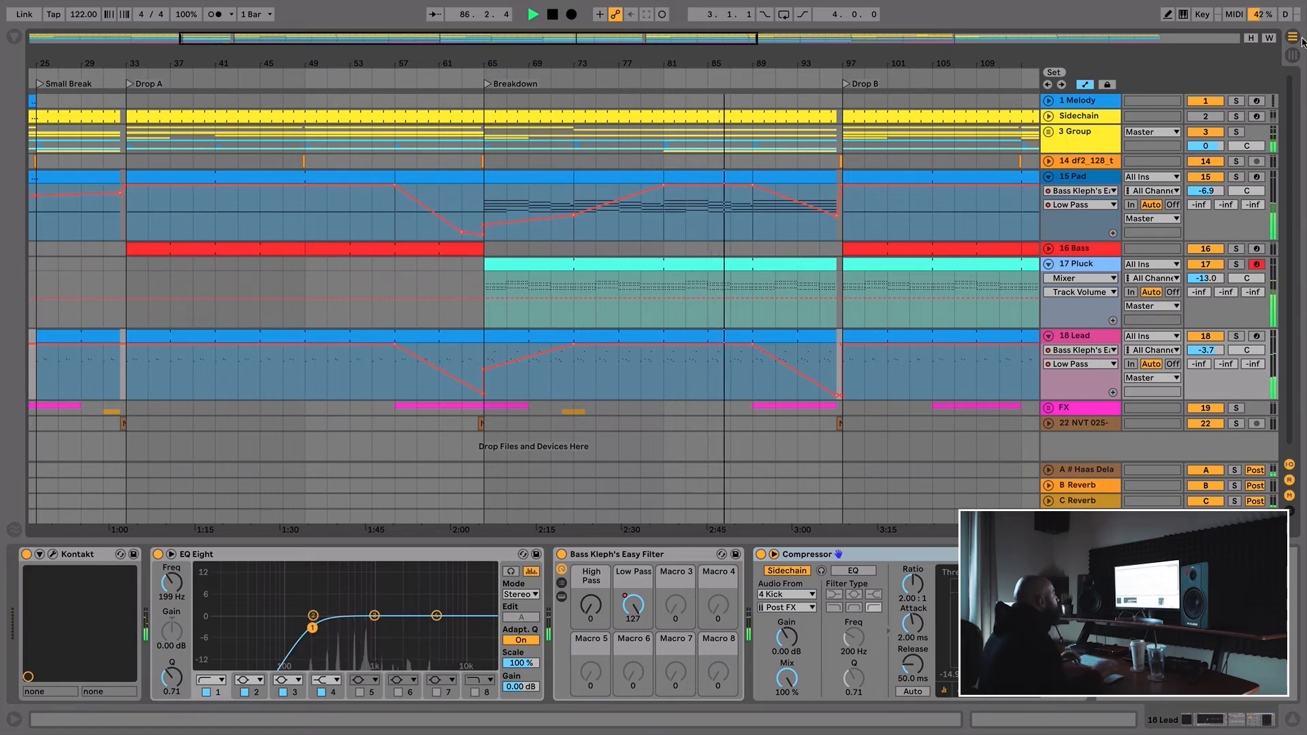
# - Follow playback through Drop B and examine the Pad and Lead filter automation leading towards the DJ Outro
pyautogui.hscroll(5, 534, 298)
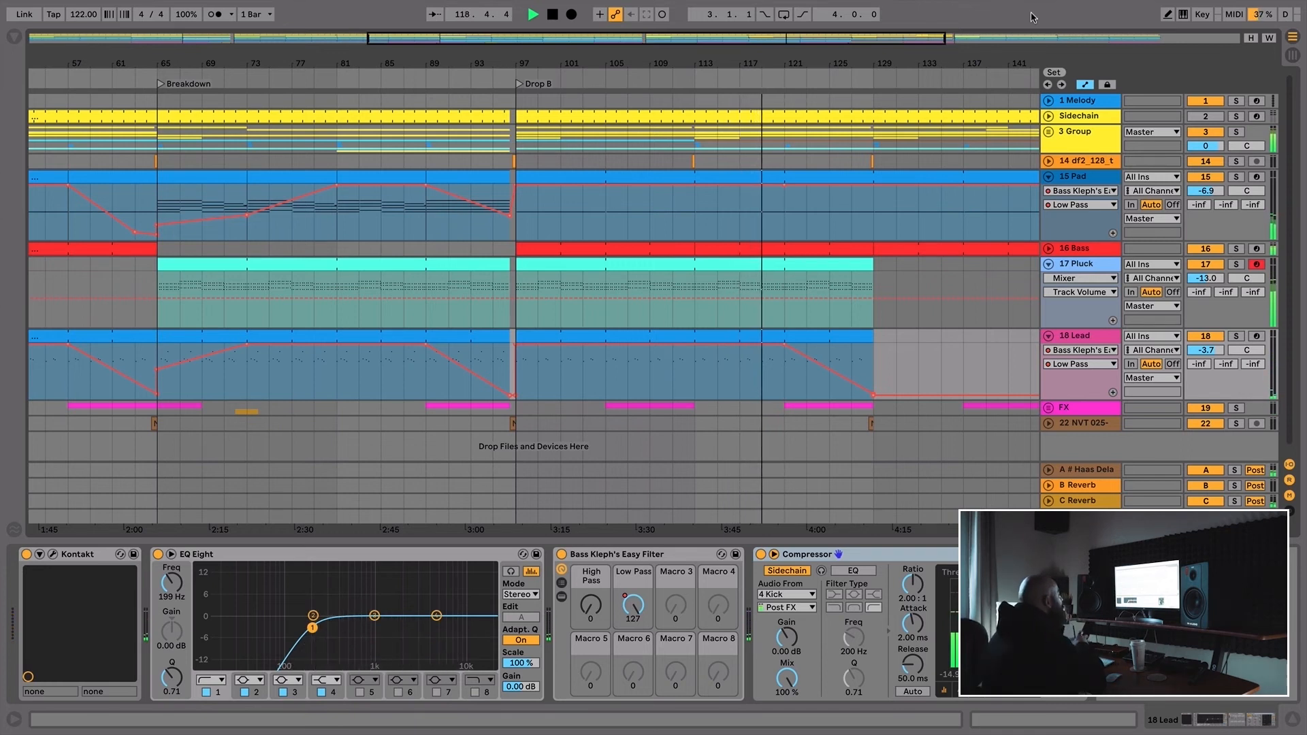
pyautogui.moveTo(795, 52); pyautogui.dragTo(461, 56)
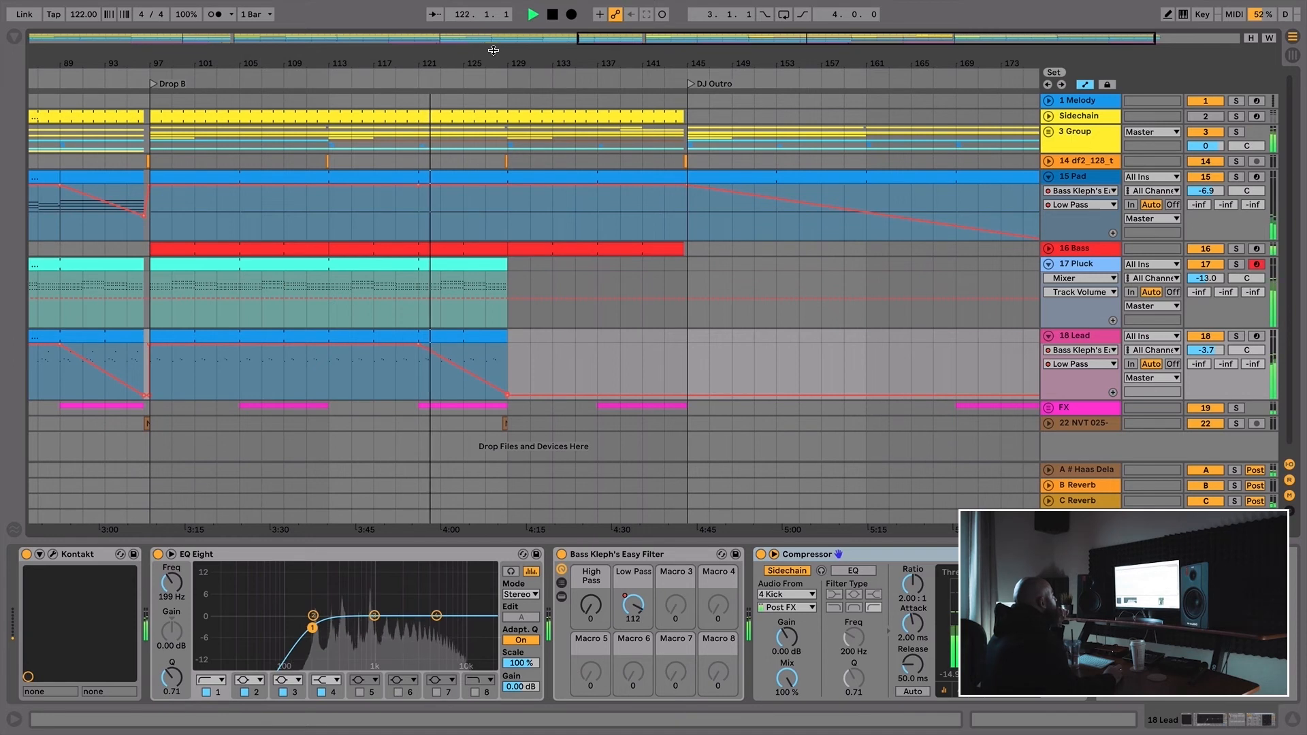
pyautogui.moveTo(507, 60); pyautogui.dragTo(508, 59)
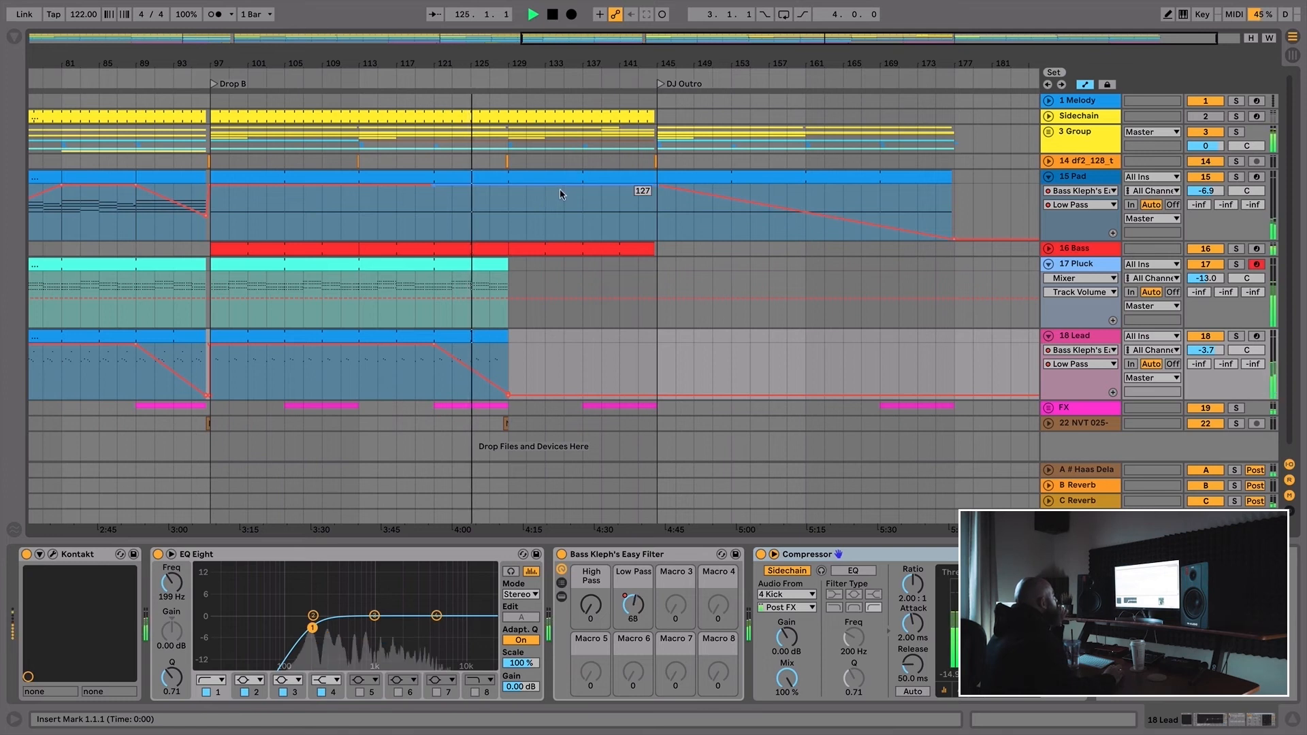
pyautogui.moveTo(507, 54); pyautogui.dragTo(510, 58)
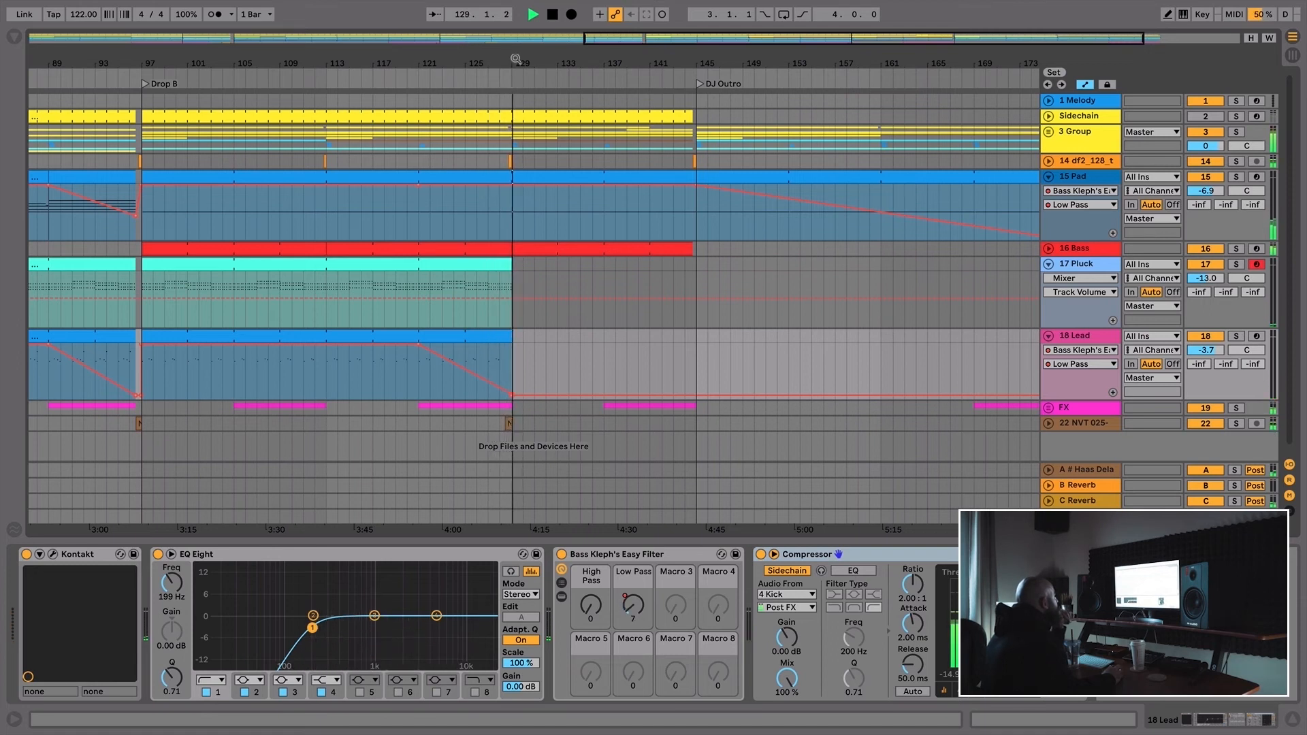
pyautogui.moveTo(511, 59); pyautogui.dragTo(450, 59)
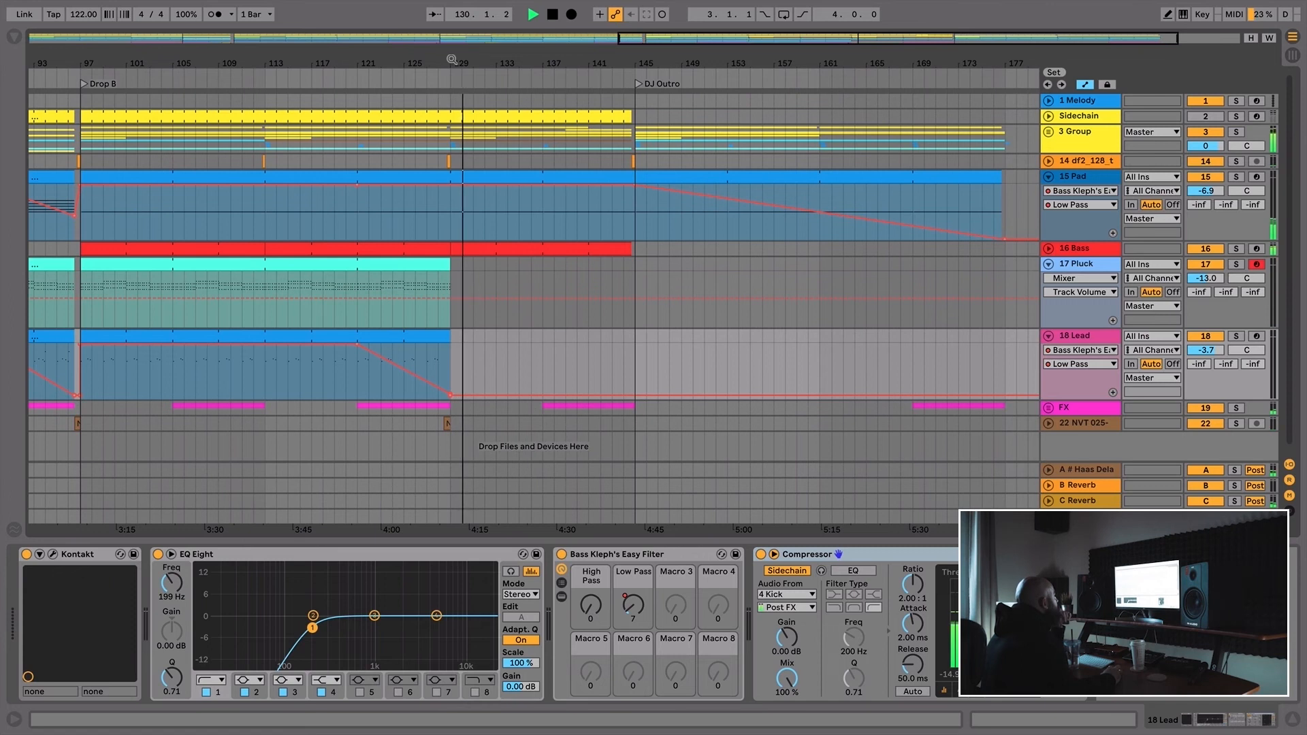
# - Examine the drum group's clips and the two KSHMR percussion tracks in the second half of Drop B
pyautogui.click(1048, 132)
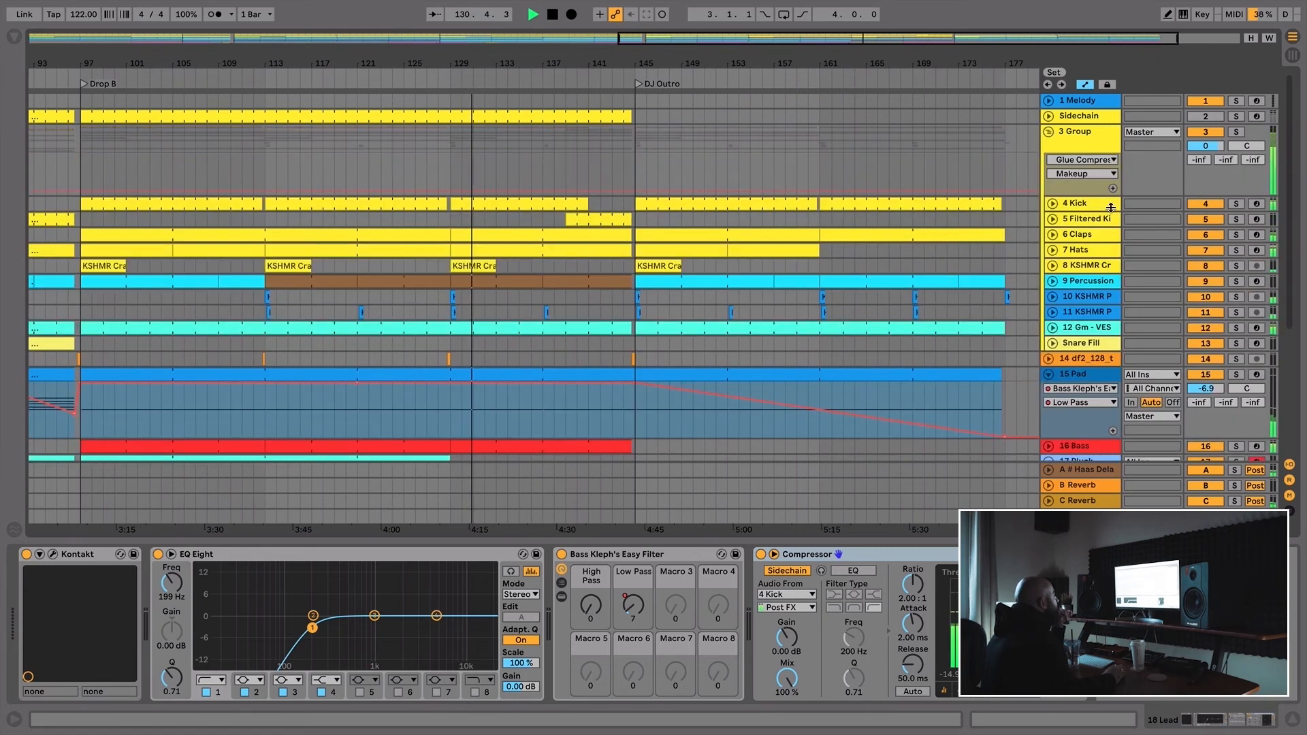
pyautogui.click(1052, 312)
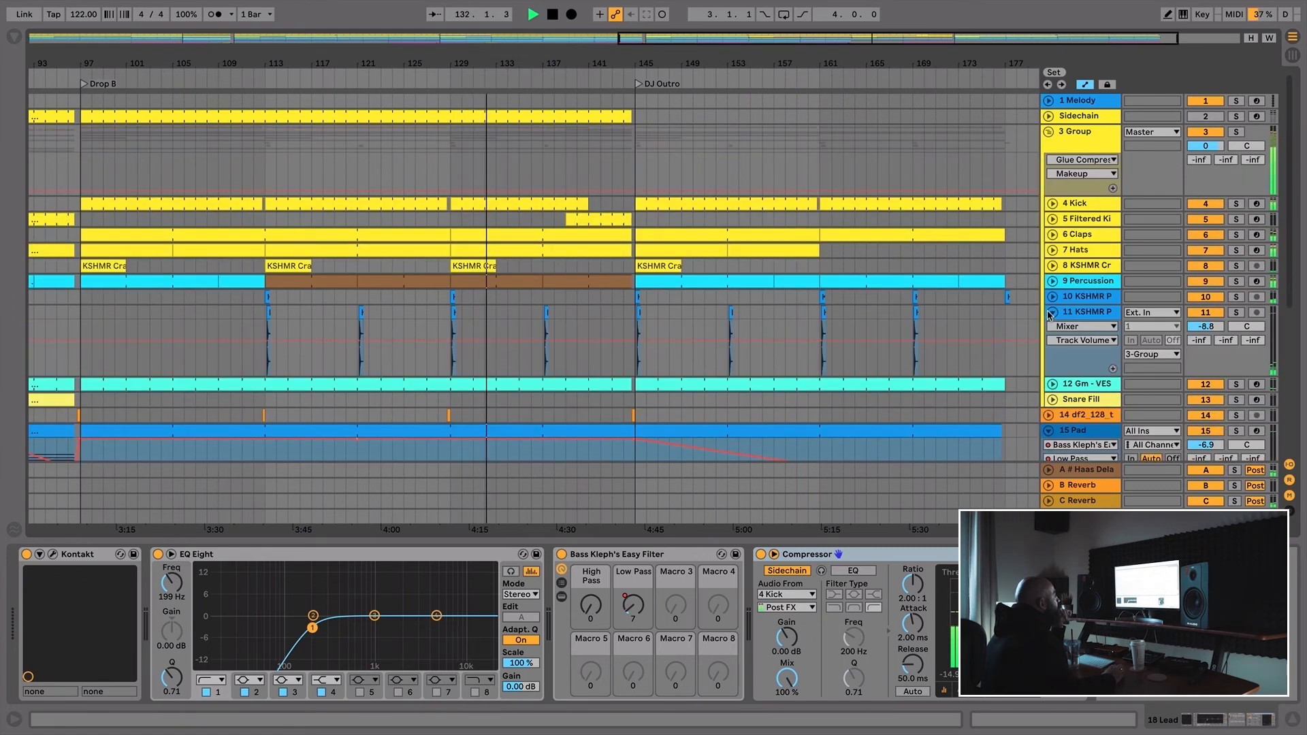
pyautogui.click(1053, 298)
pyautogui.click(1053, 297)
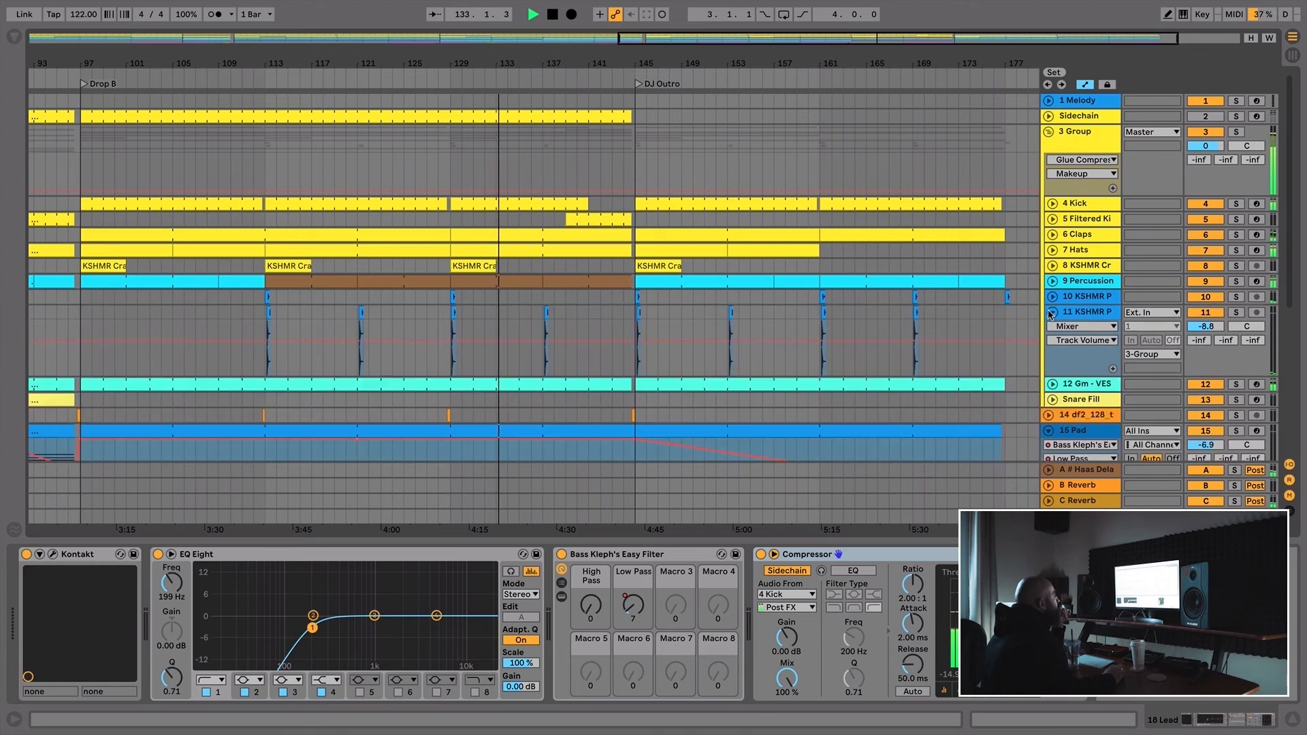
pyautogui.click(1052, 312)
pyautogui.moveTo(498, 63); pyautogui.dragTo(465, 86)
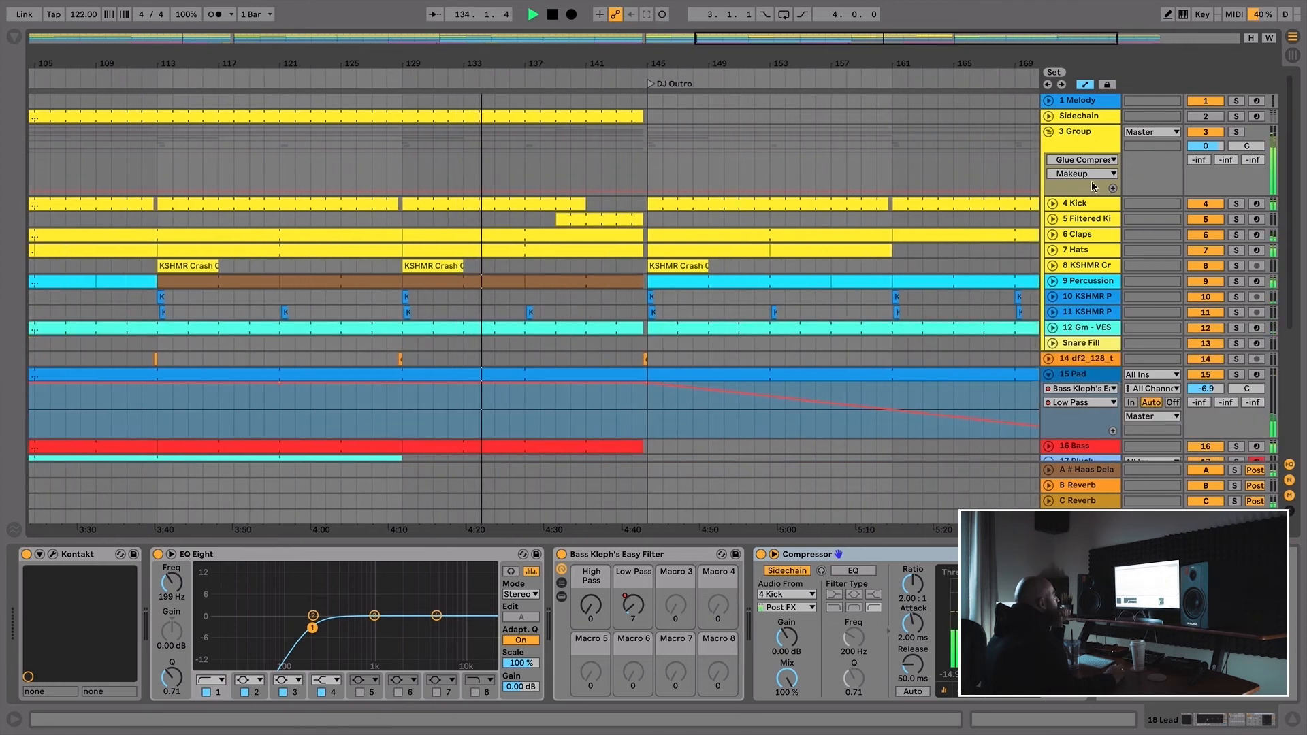
pyautogui.click(1052, 133)
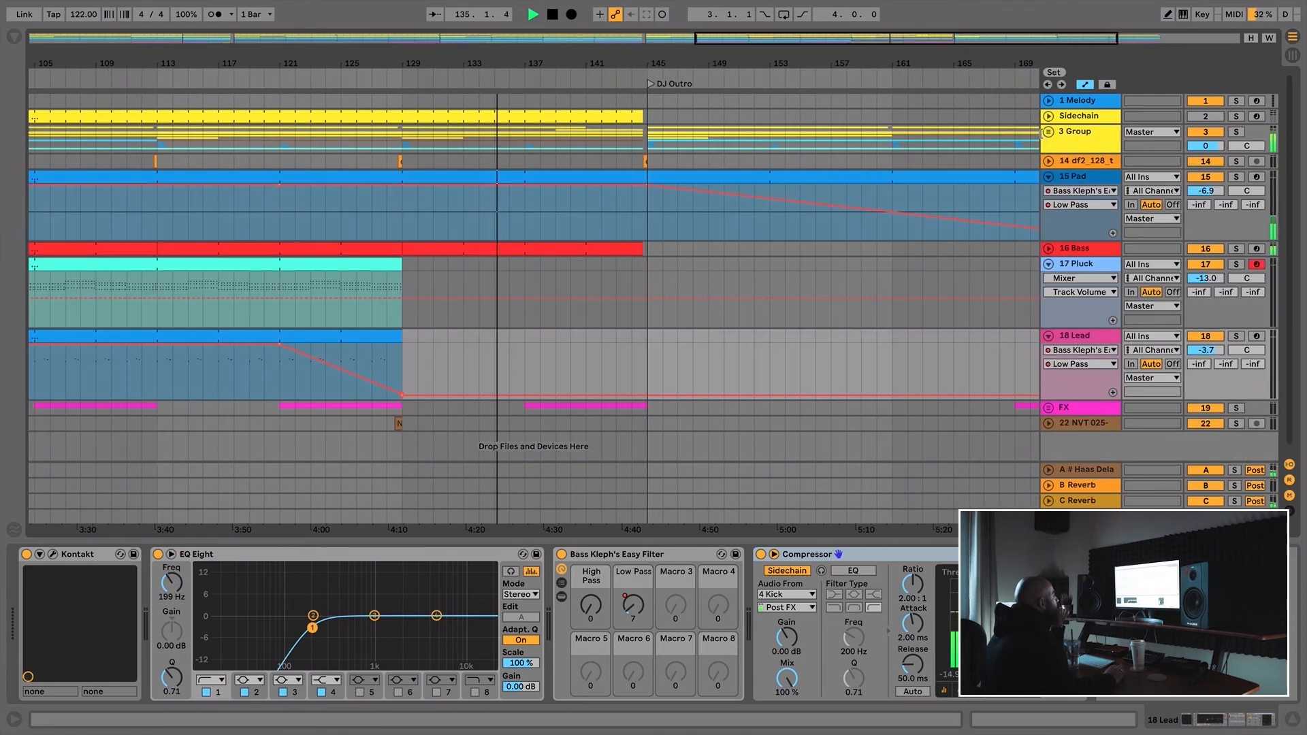
# - Fold the Pad, Pluck and Lead tracks and follow playback into the DJ Outro
pyautogui.click(1049, 177)
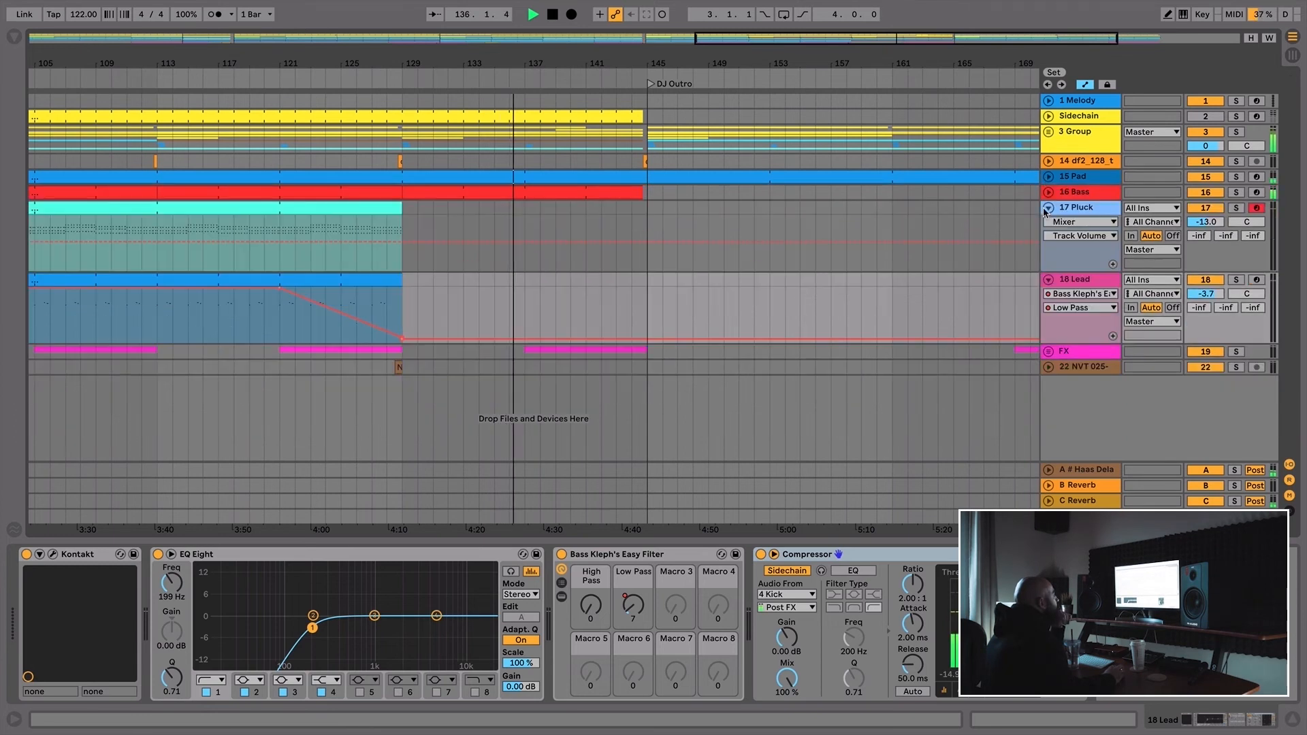
pyautogui.click(1049, 207)
pyautogui.click(1048, 222)
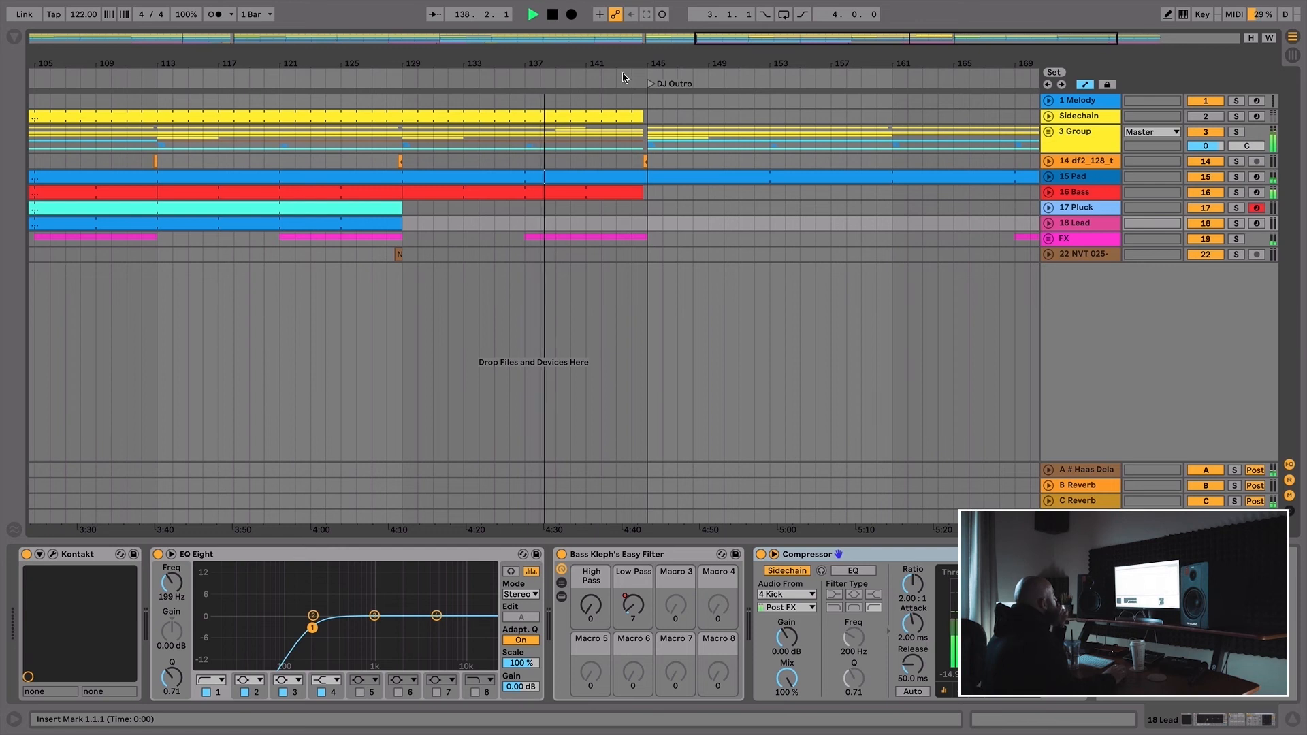
pyautogui.moveTo(580, 57); pyautogui.dragTo(450, 43)
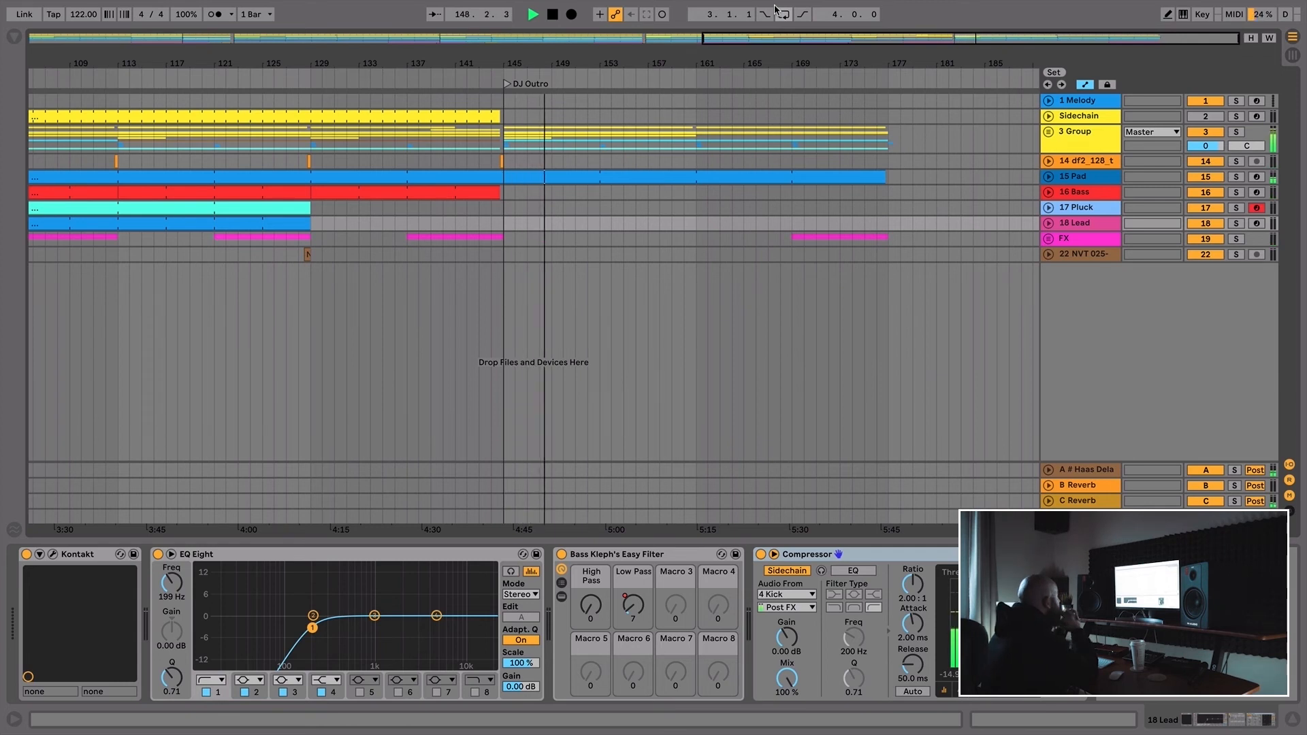
# - Display the Pad's Low Pass filter automation across the DJ Outro and unfold the drum group to examine its clips
pyautogui.click(1049, 177)
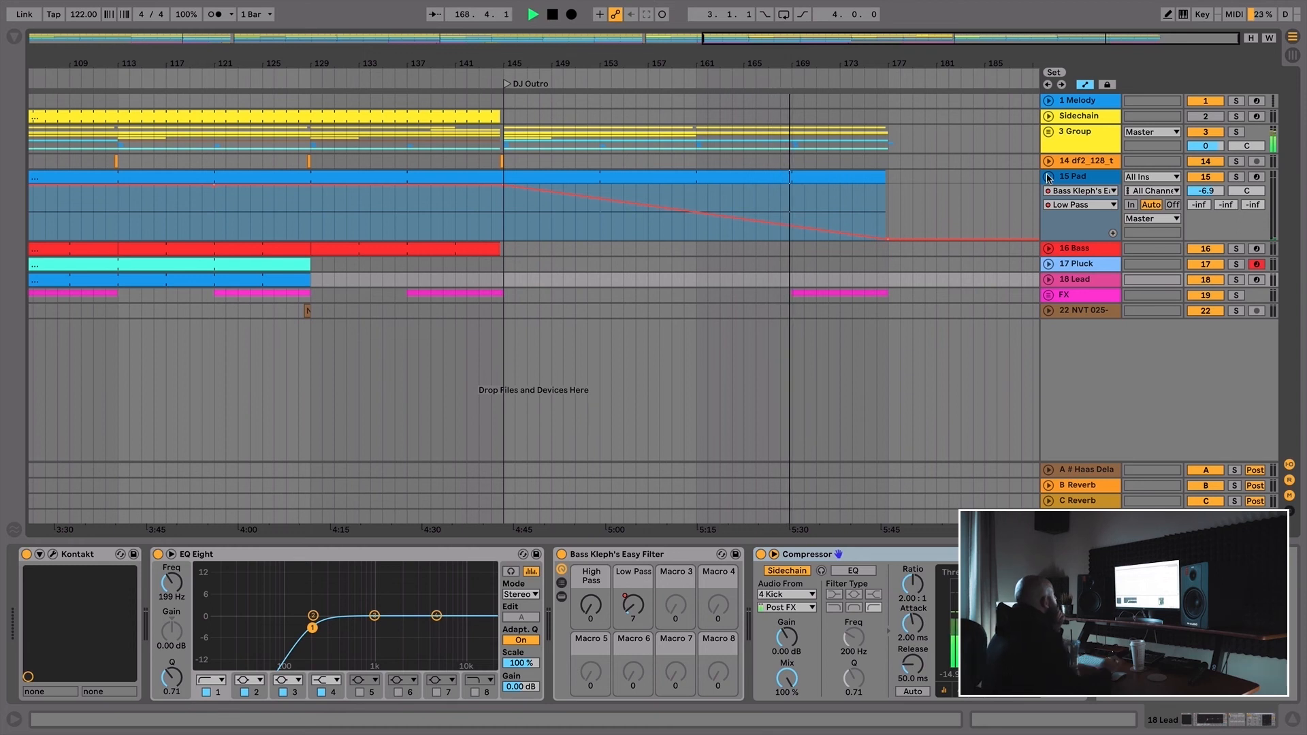
pyautogui.click(1049, 132)
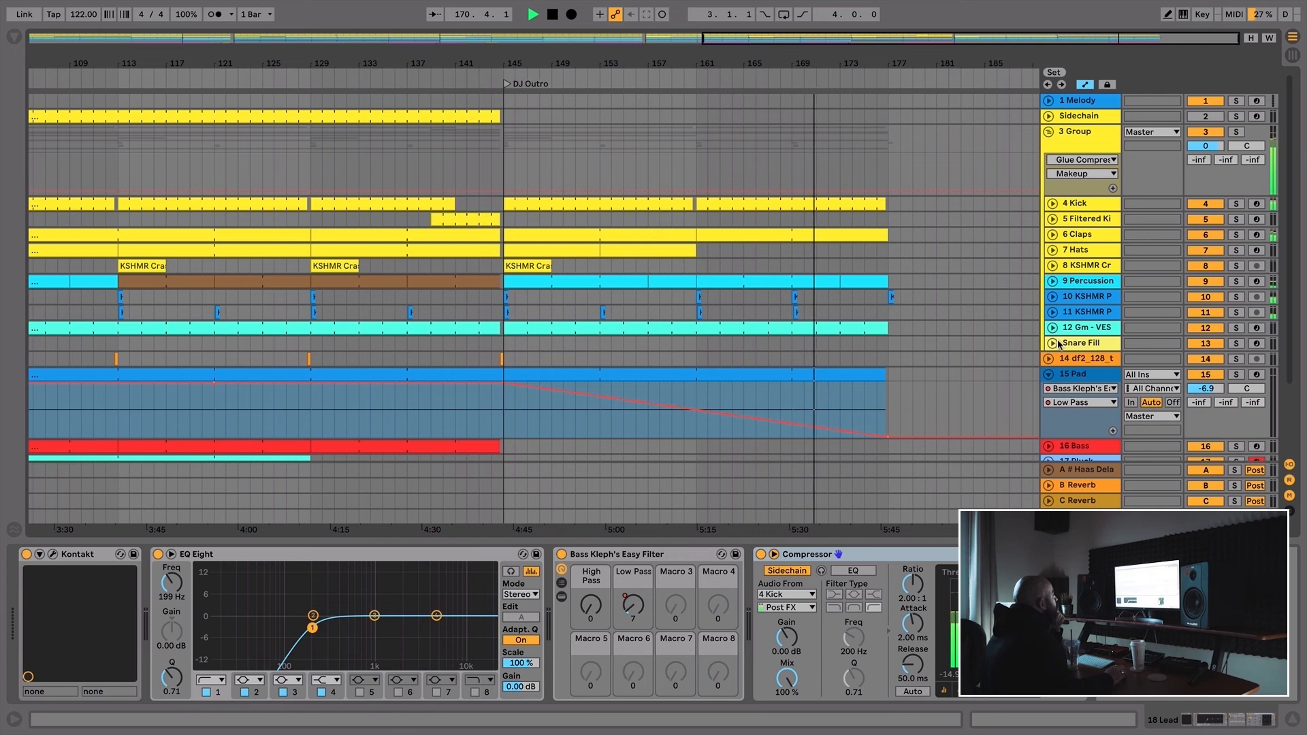
pyautogui.click(1050, 281)
pyautogui.click(1049, 284)
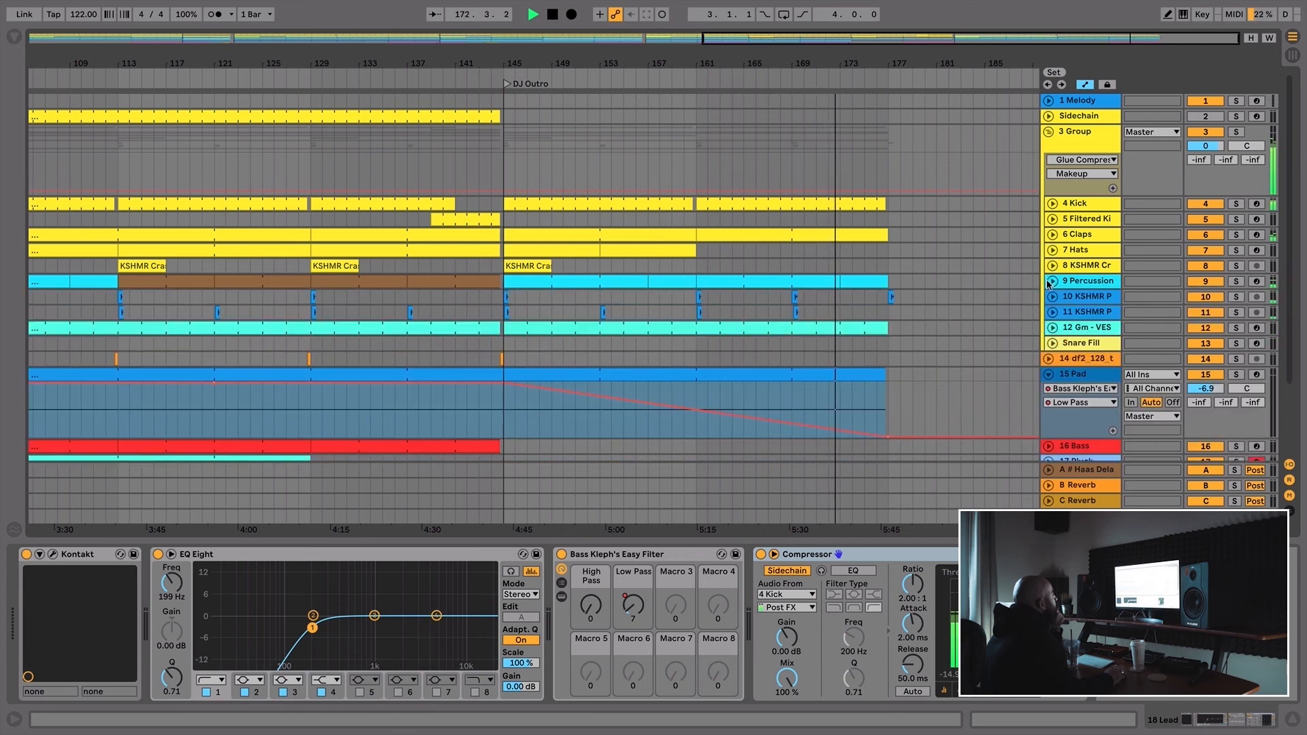
# - Unfold the Gm - VES toms track in the drum group and examine how the clips end near bar 177
pyautogui.click(1052, 327)
pyautogui.click(1070, 329)
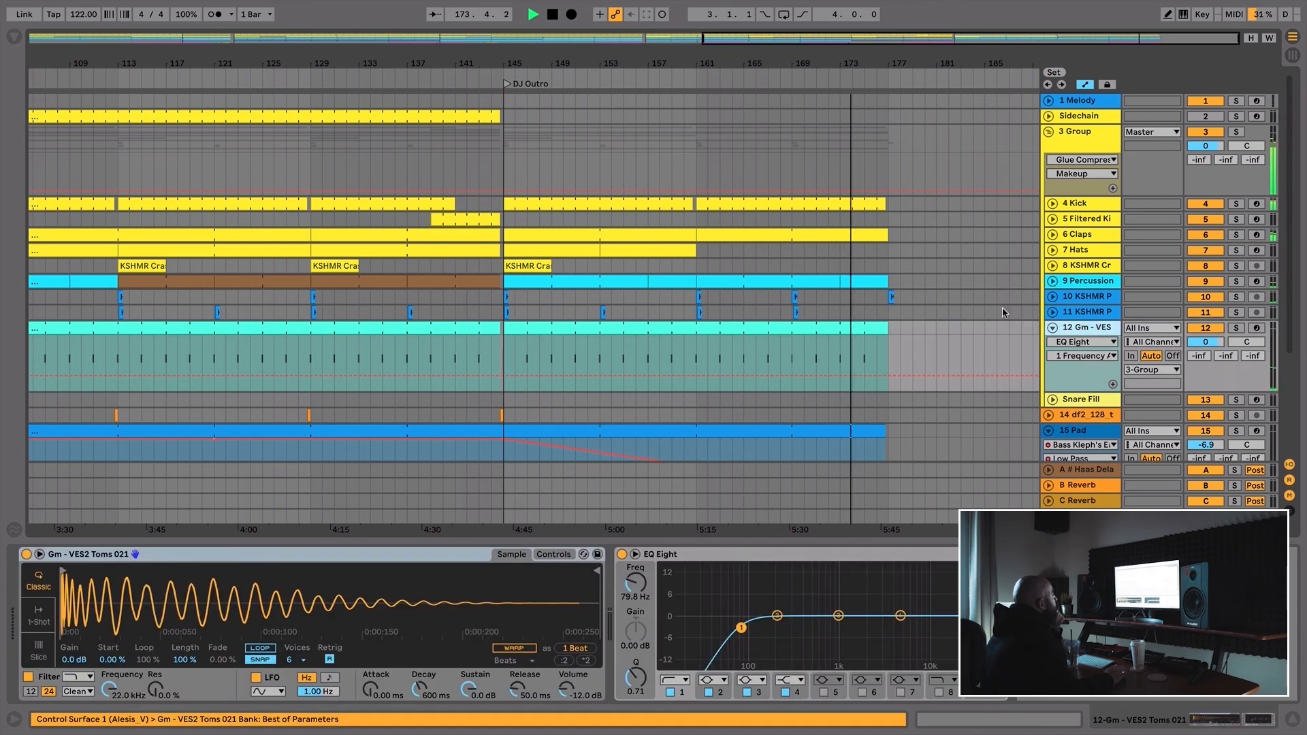
pyautogui.moveTo(881, 64)
pyautogui.mouseDown()
pyautogui.moveTo(881, 112)
pyautogui.moveTo(785, 65)
pyautogui.moveTo(717, 62)
pyautogui.mouseUp()
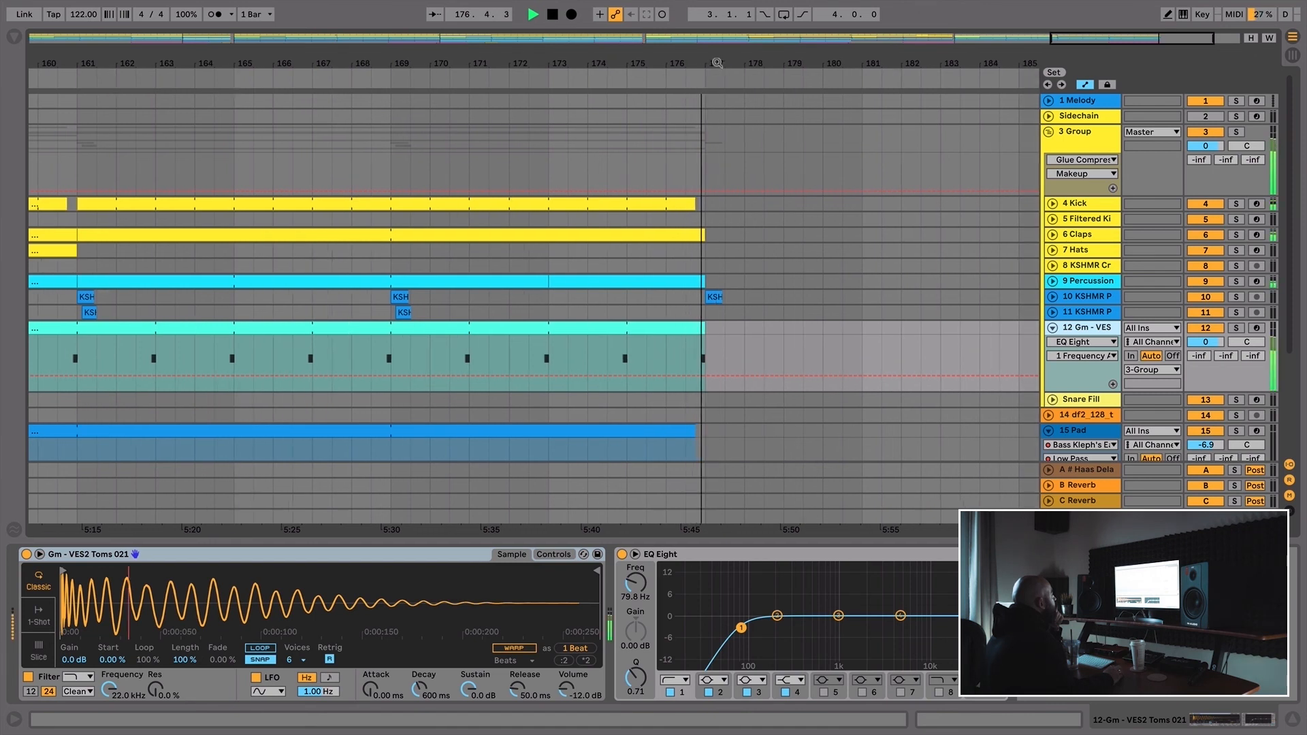
pyautogui.moveTo(717, 62); pyautogui.dragTo(675, 63)
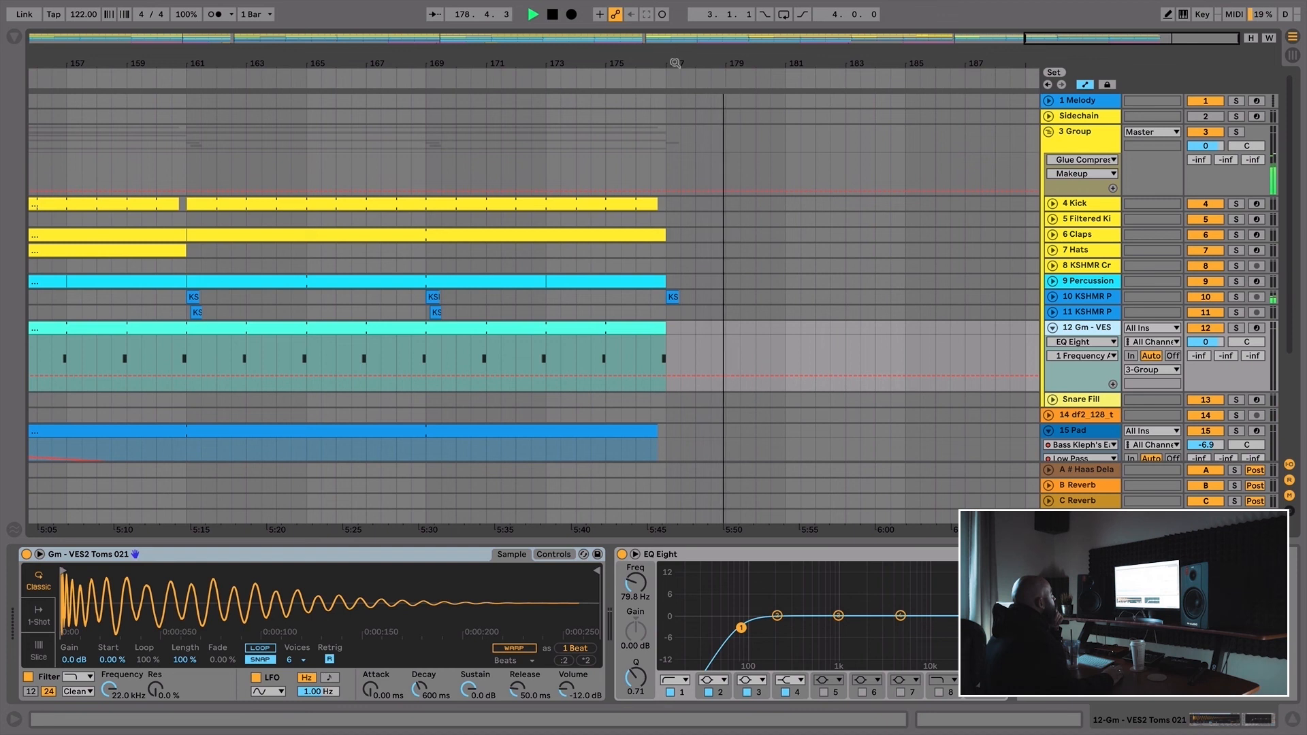